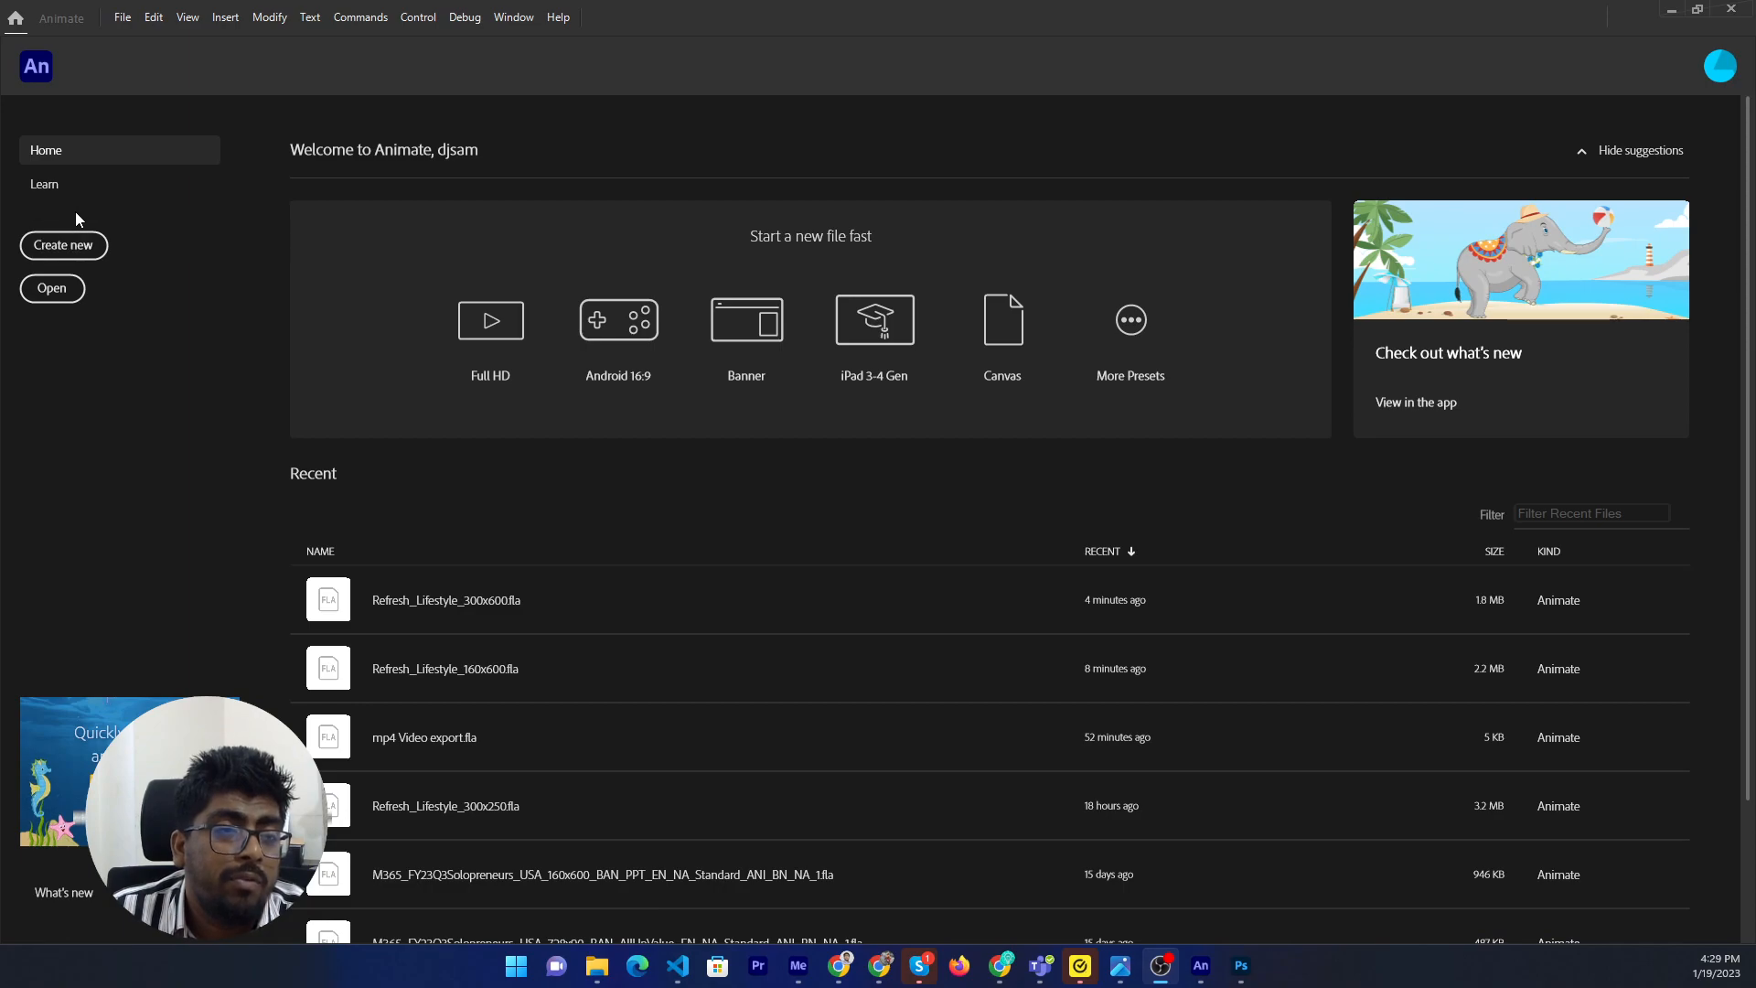
Create a new Character Animation document with the HD preset, 1280 x 720, 30 fps, ActionScript 3.0.
{"action": "left_click", "coordinate": [702, 145]}
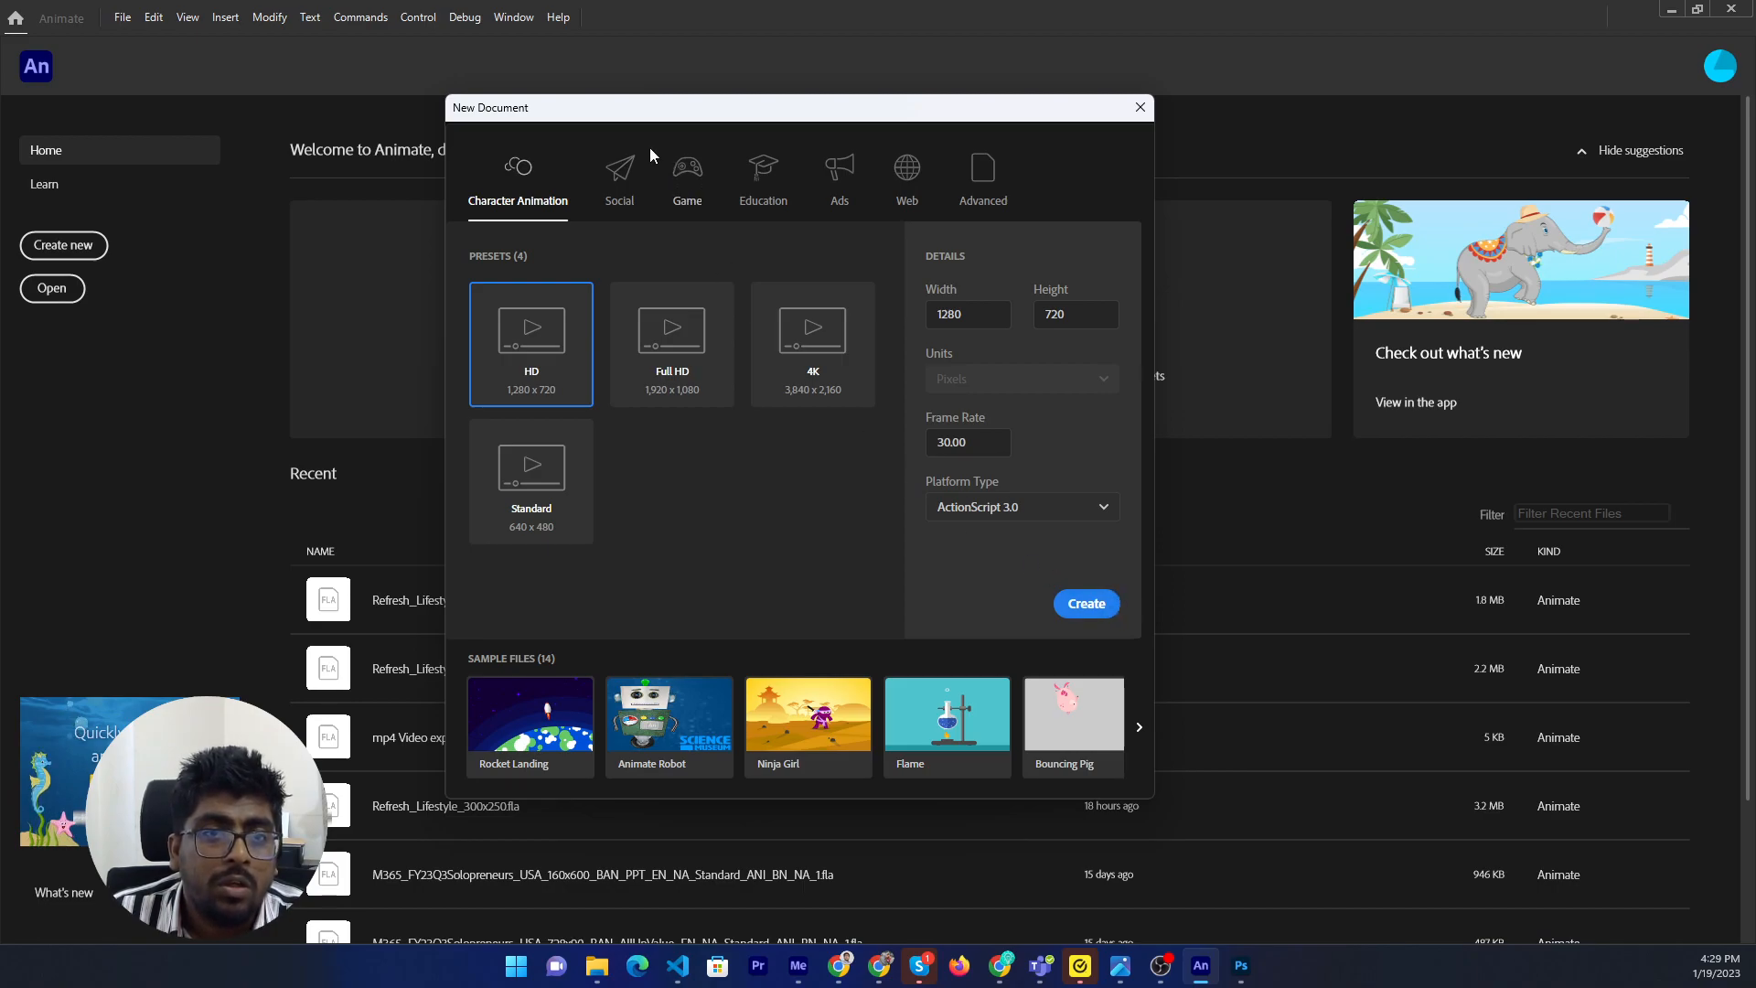
{"action": "left_click", "coordinate": [636, 175]}
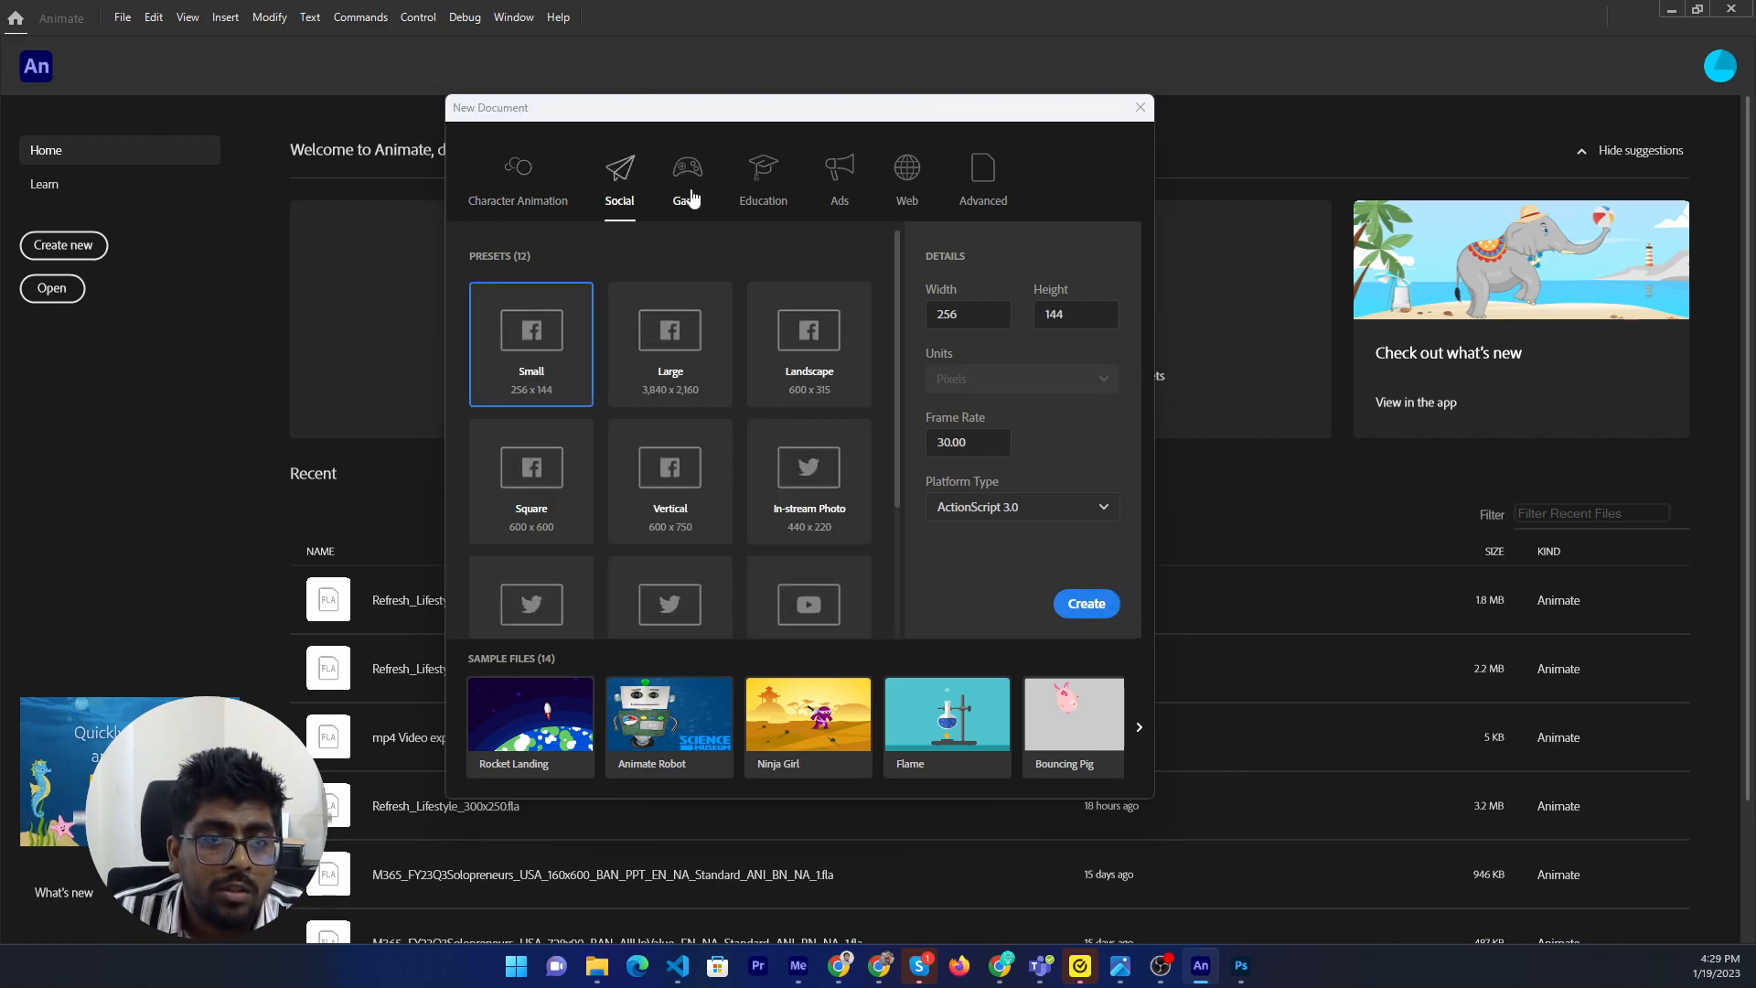
{"action": "left_click", "coordinate": [693, 176]}
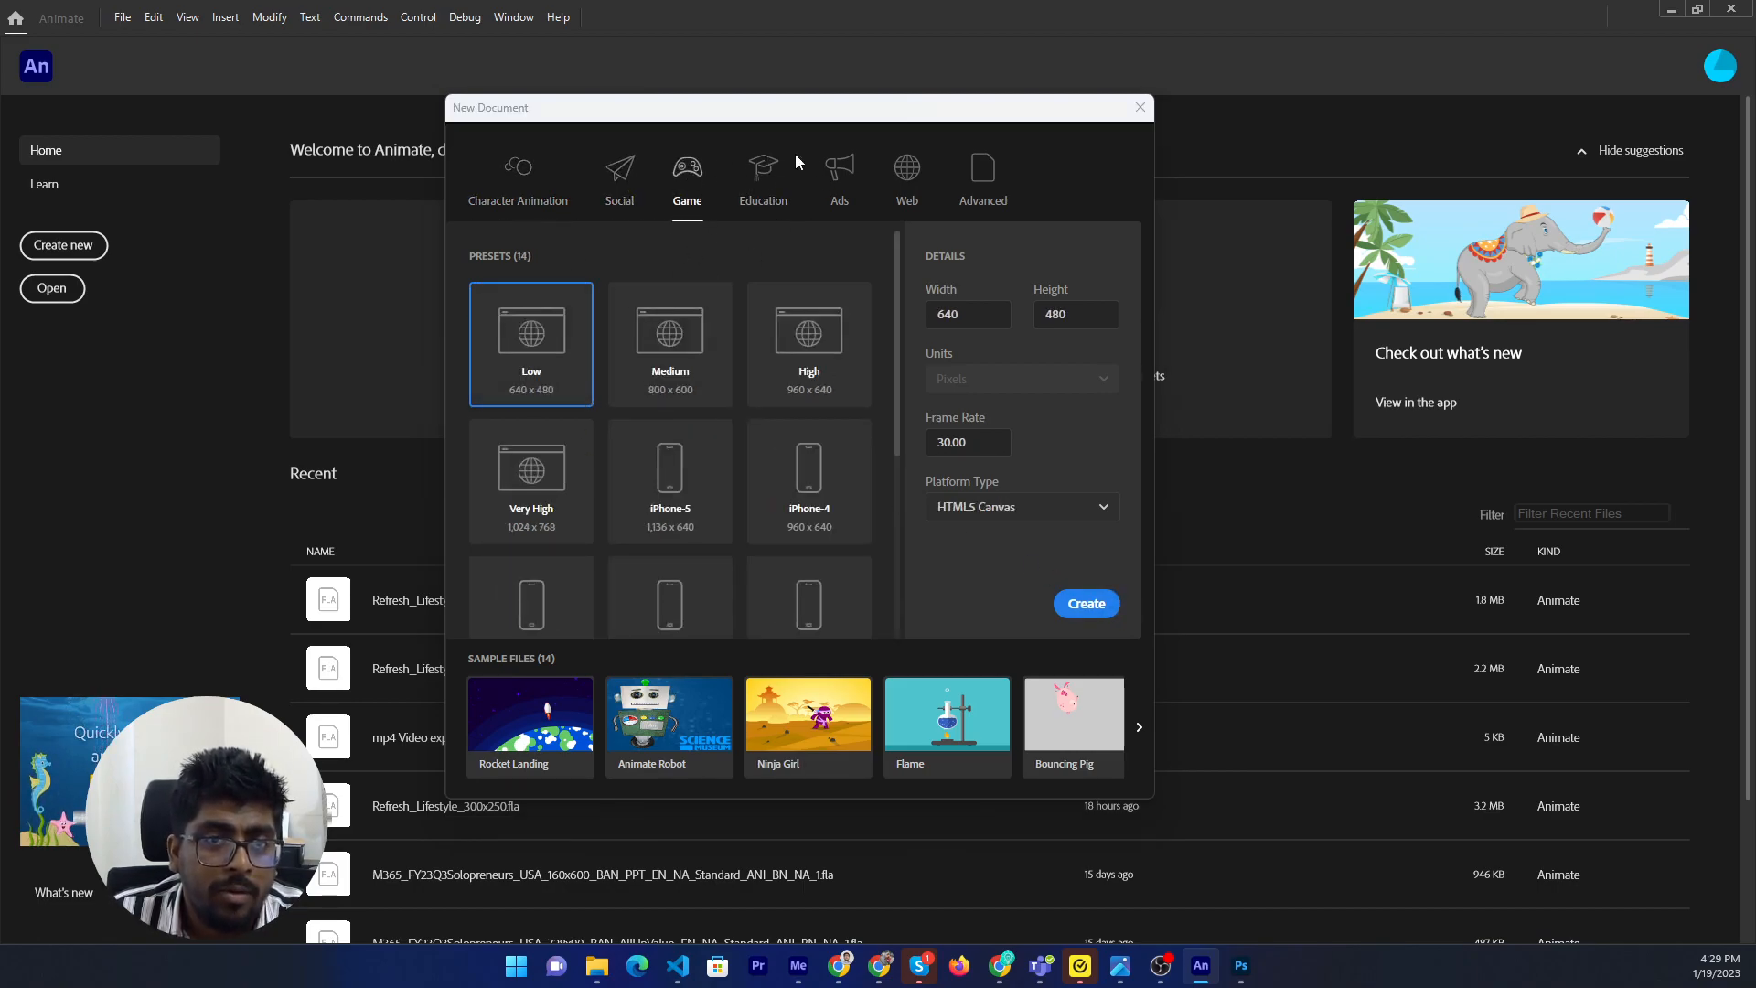
{"action": "left_click", "coordinate": [846, 168]}
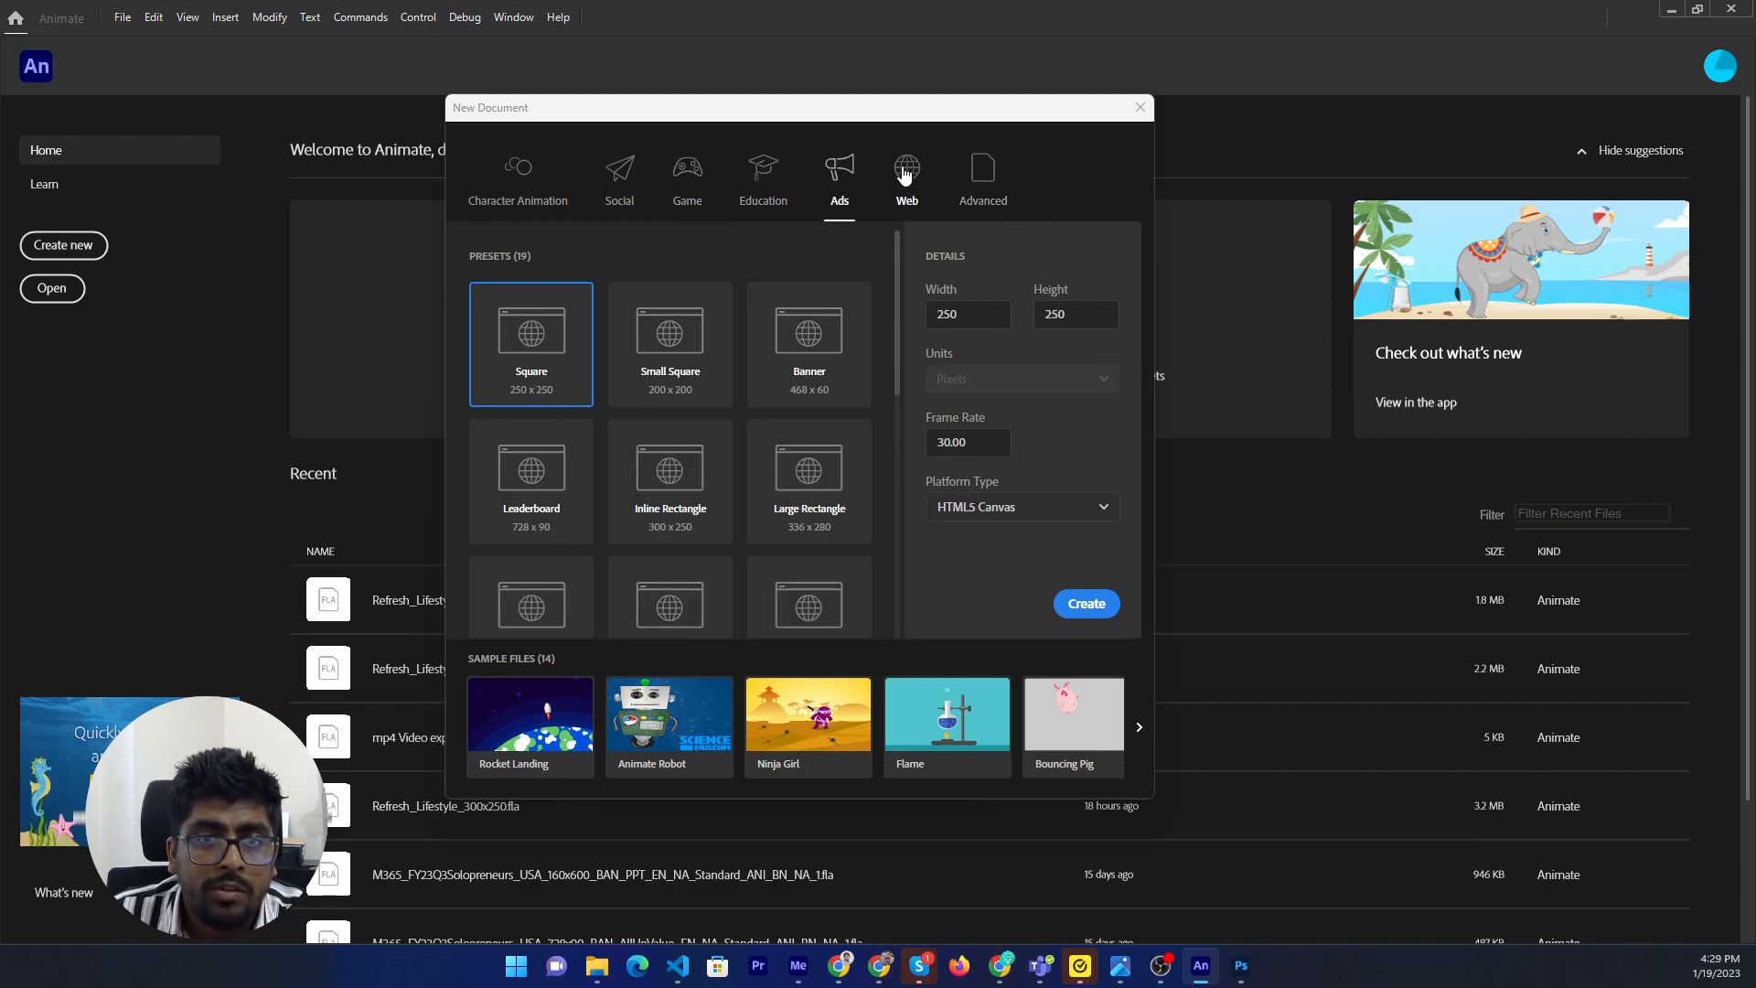
{"action": "left_click", "coordinate": [1010, 174]}
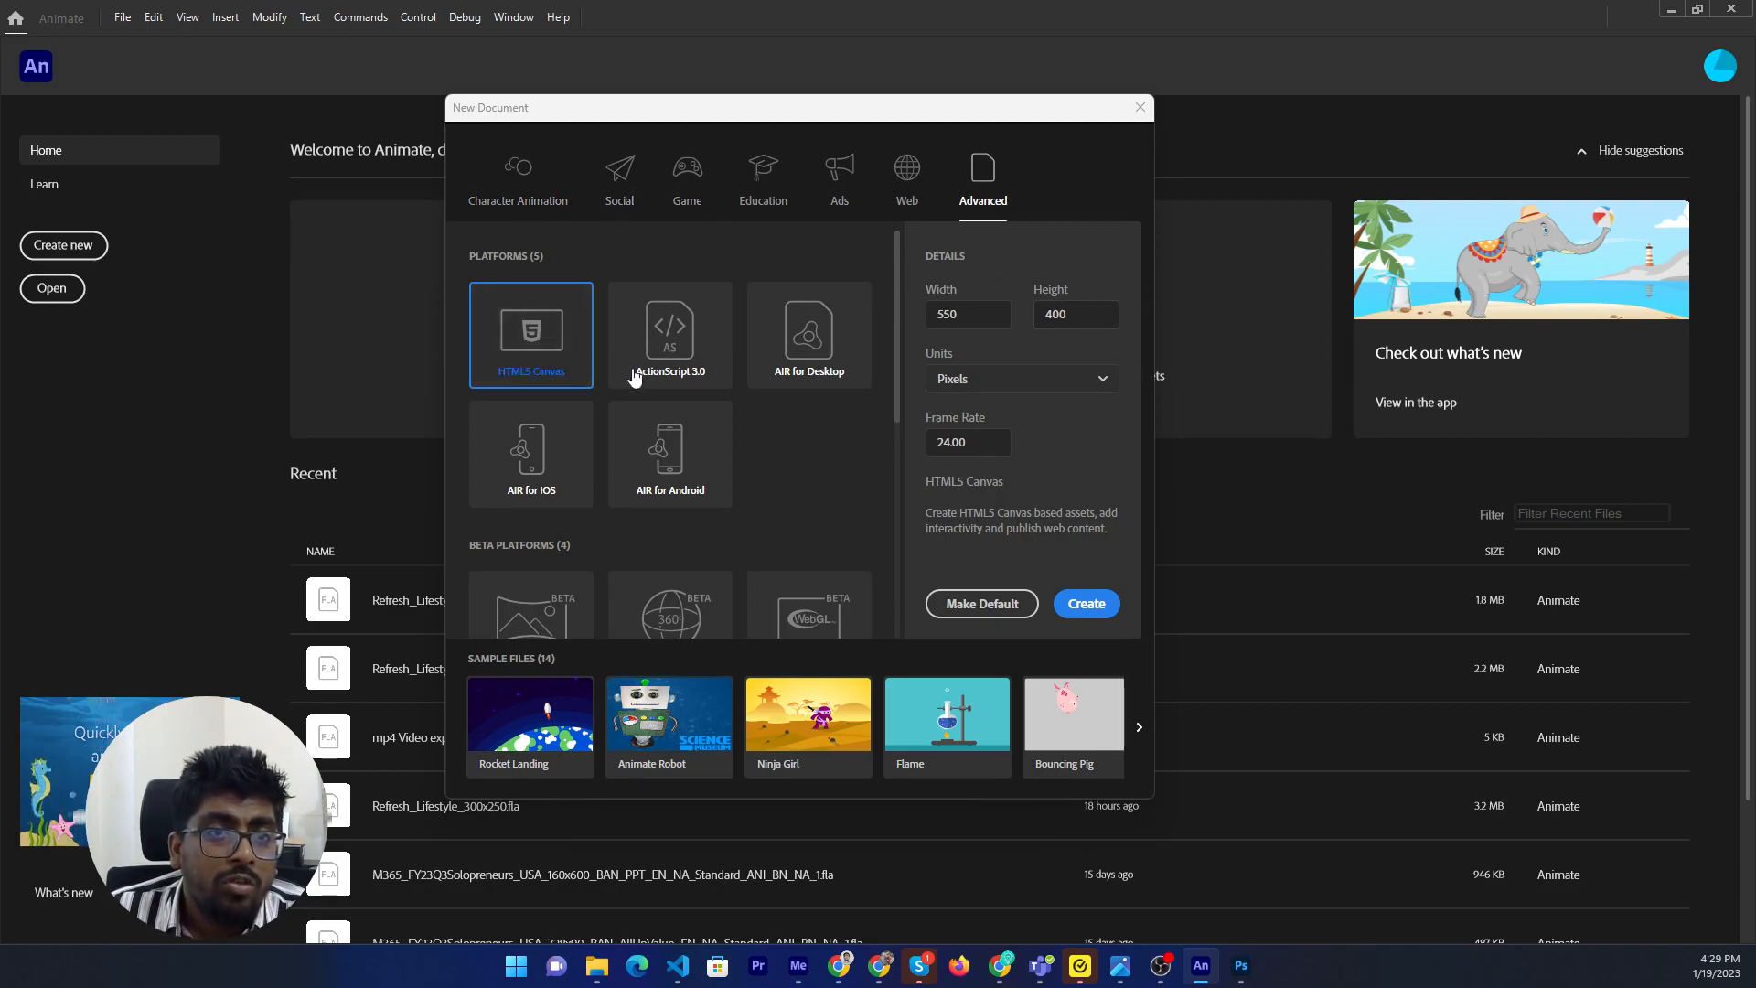
{"action": "left_click", "coordinate": [518, 178]}
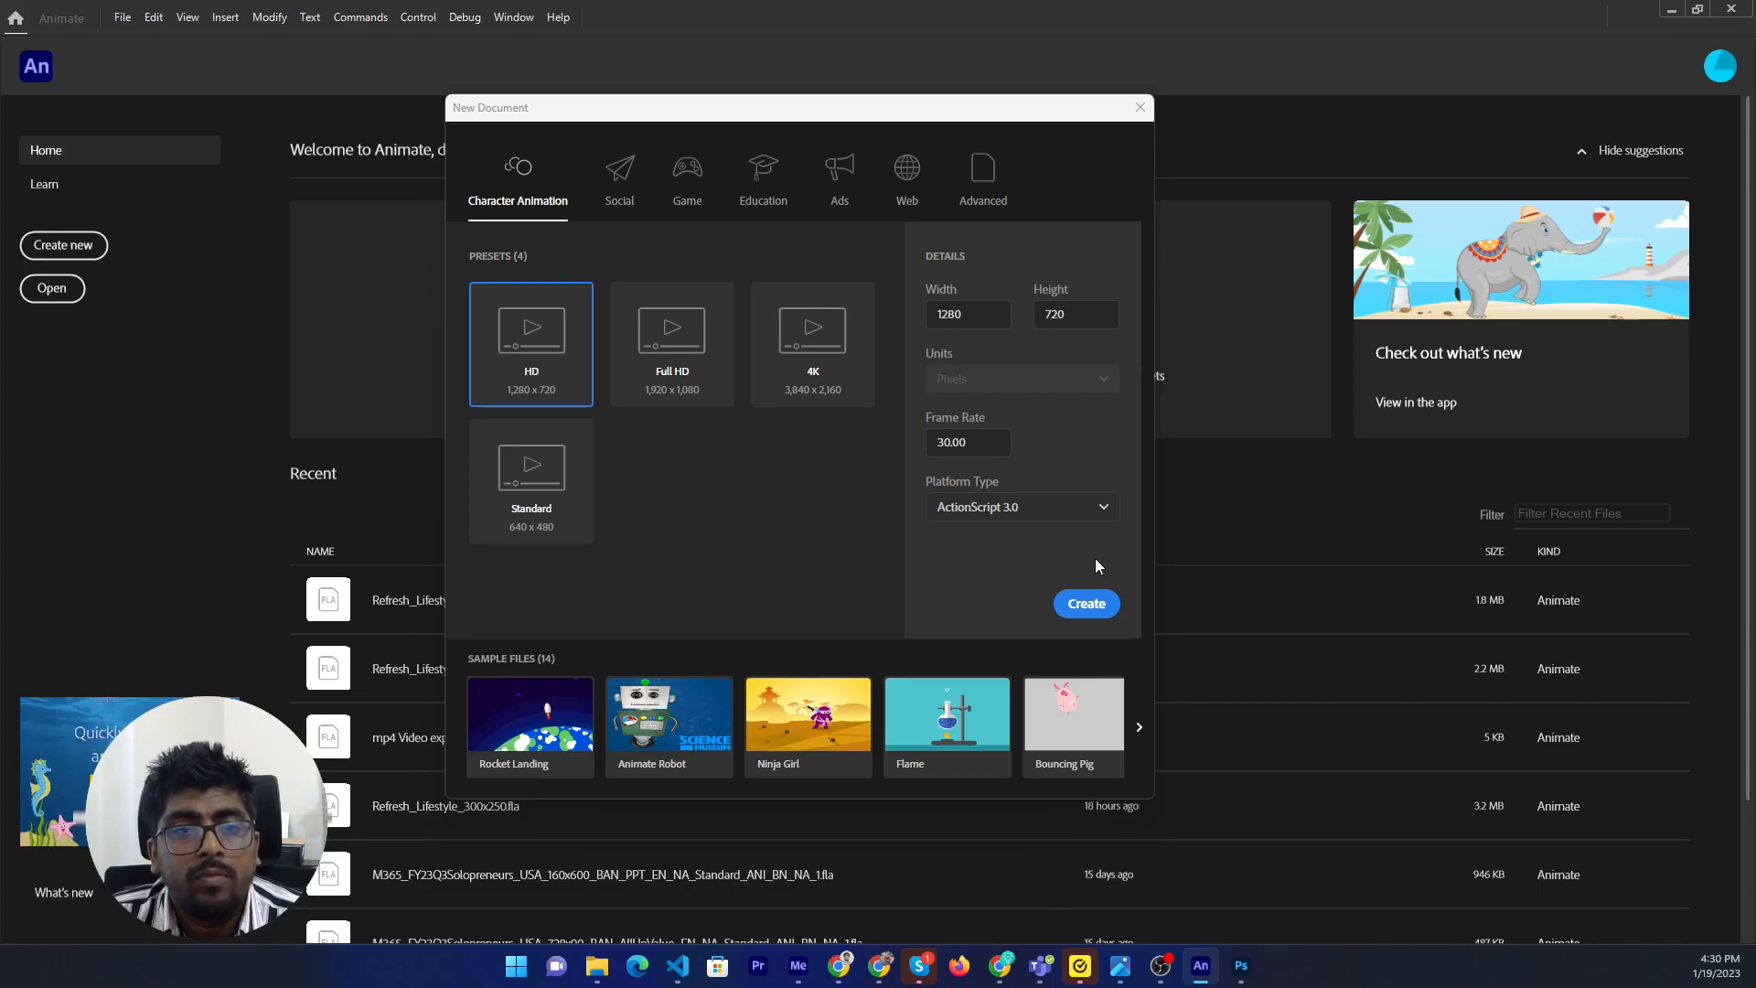
{"action": "left_click", "coordinate": [1066, 604]}
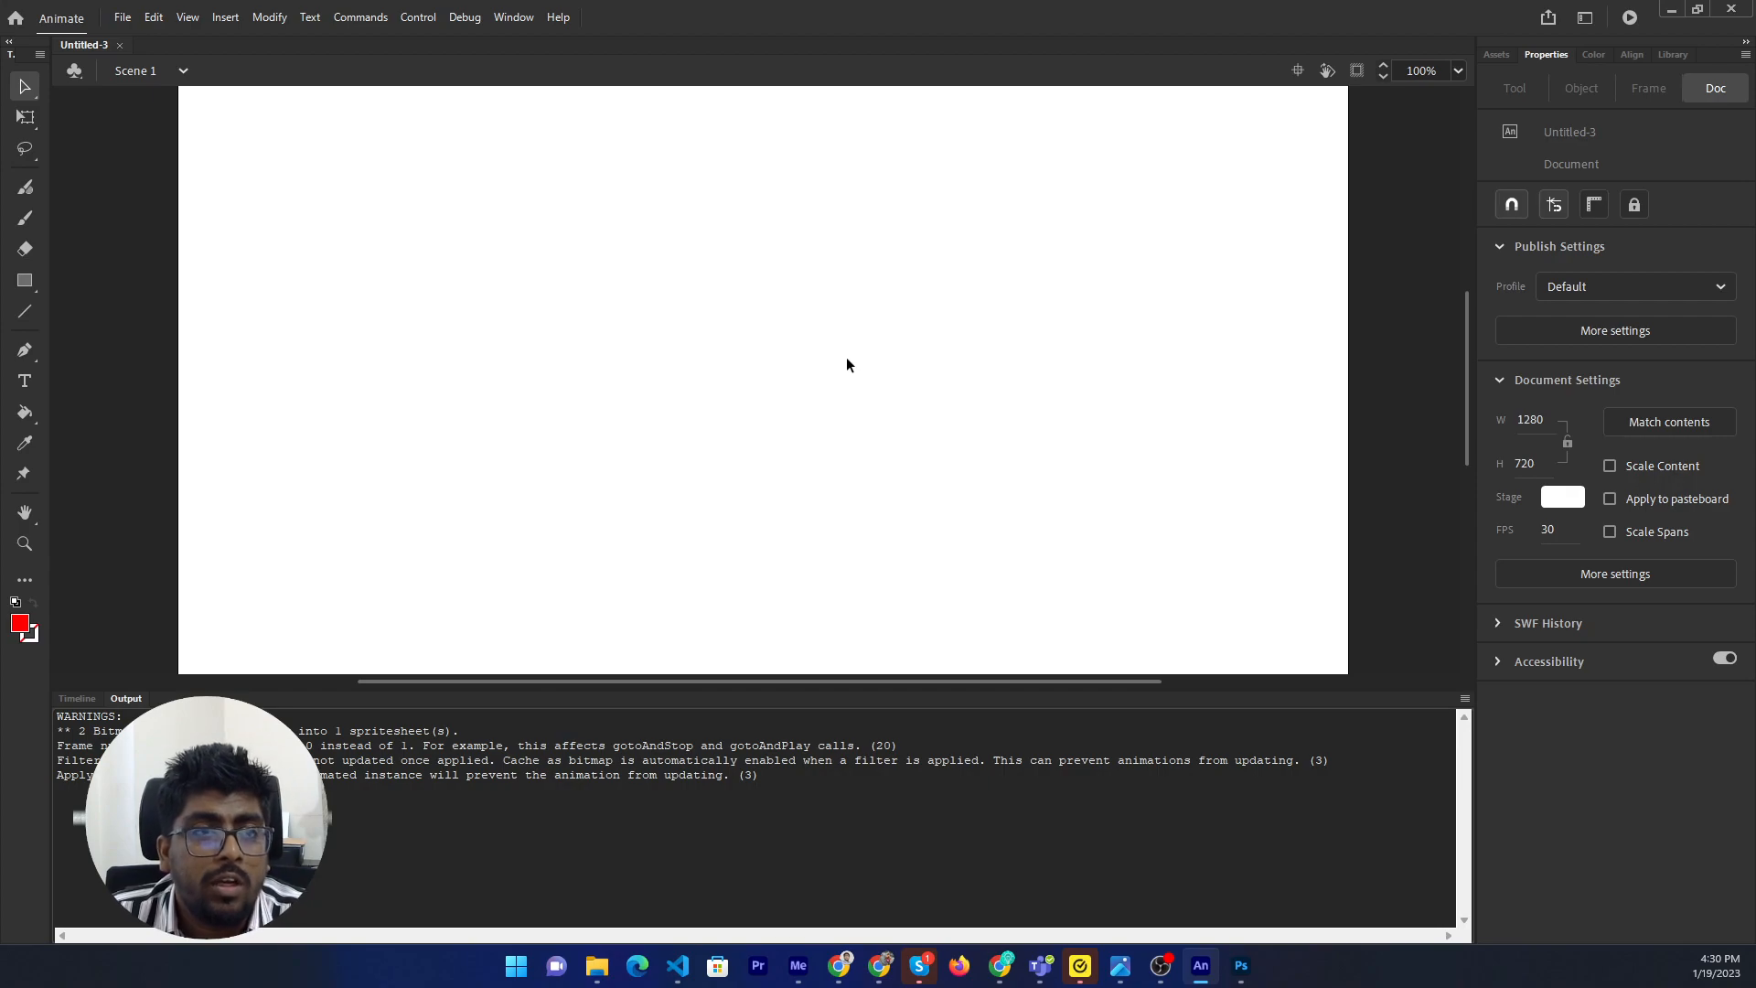
Save the document as mp4 Video export.fla in the Adobe Animte Tutorial folder, replacing the existing file.
{"action": "key", "text": "ctrl+minus"}
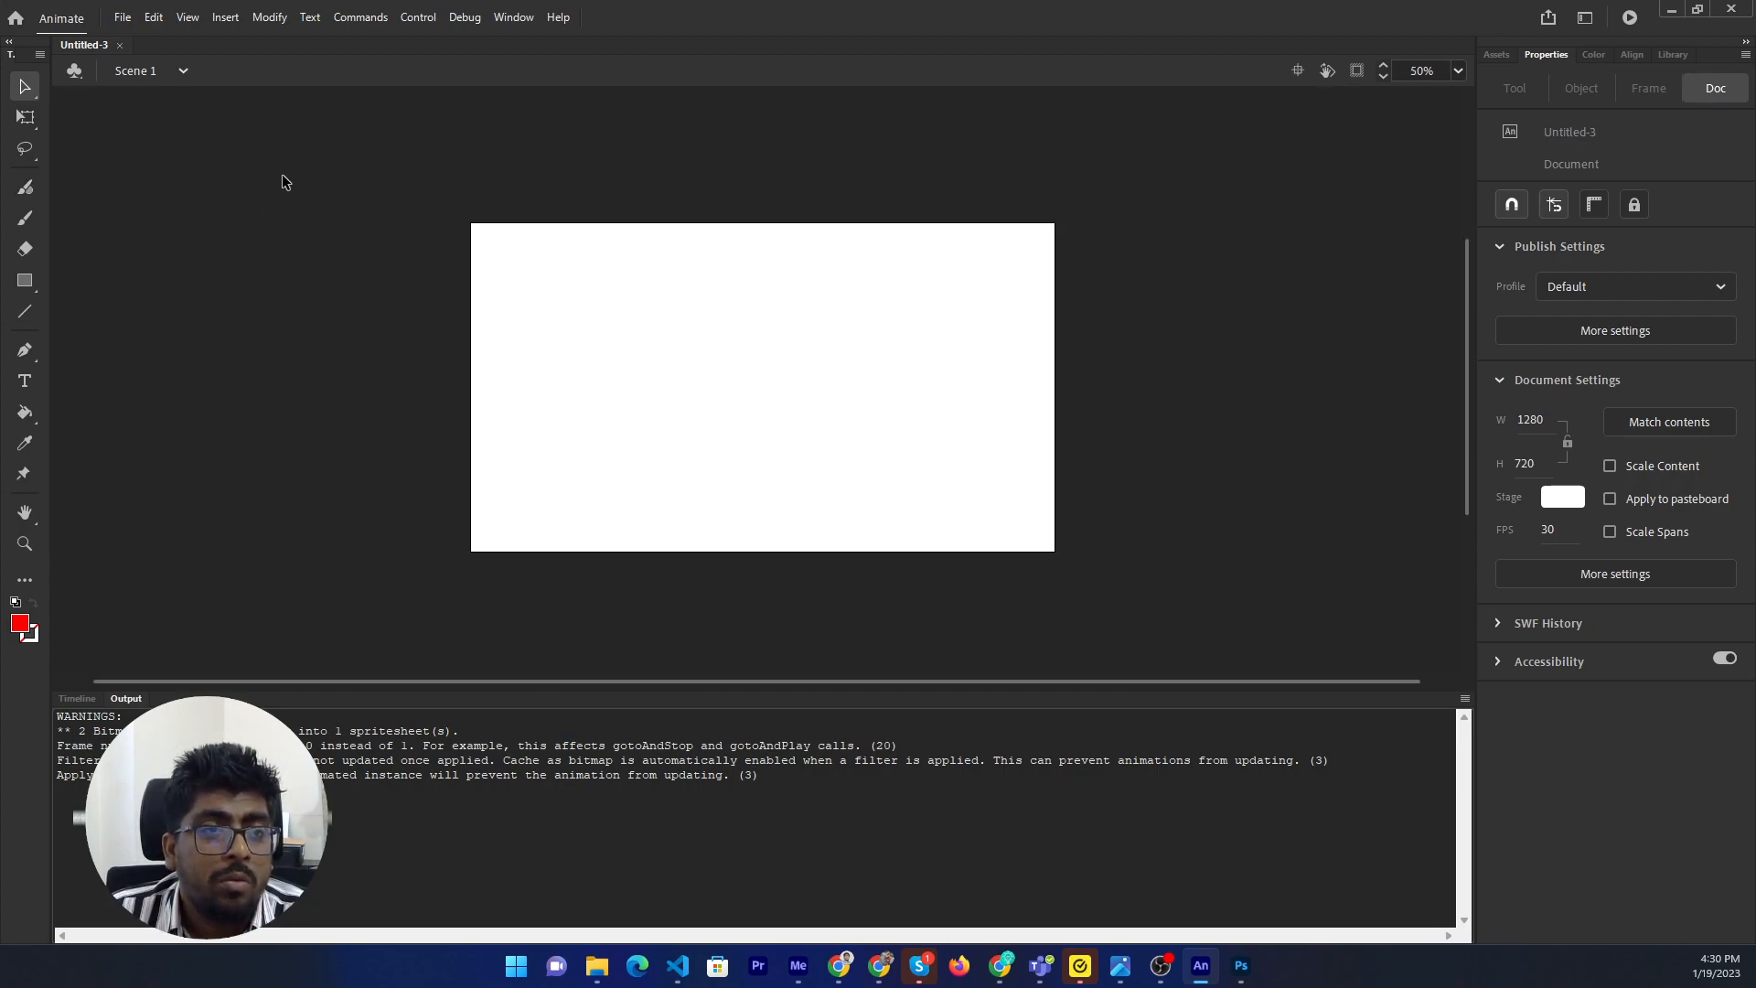
{"action": "key", "text": "ctrl+s"}
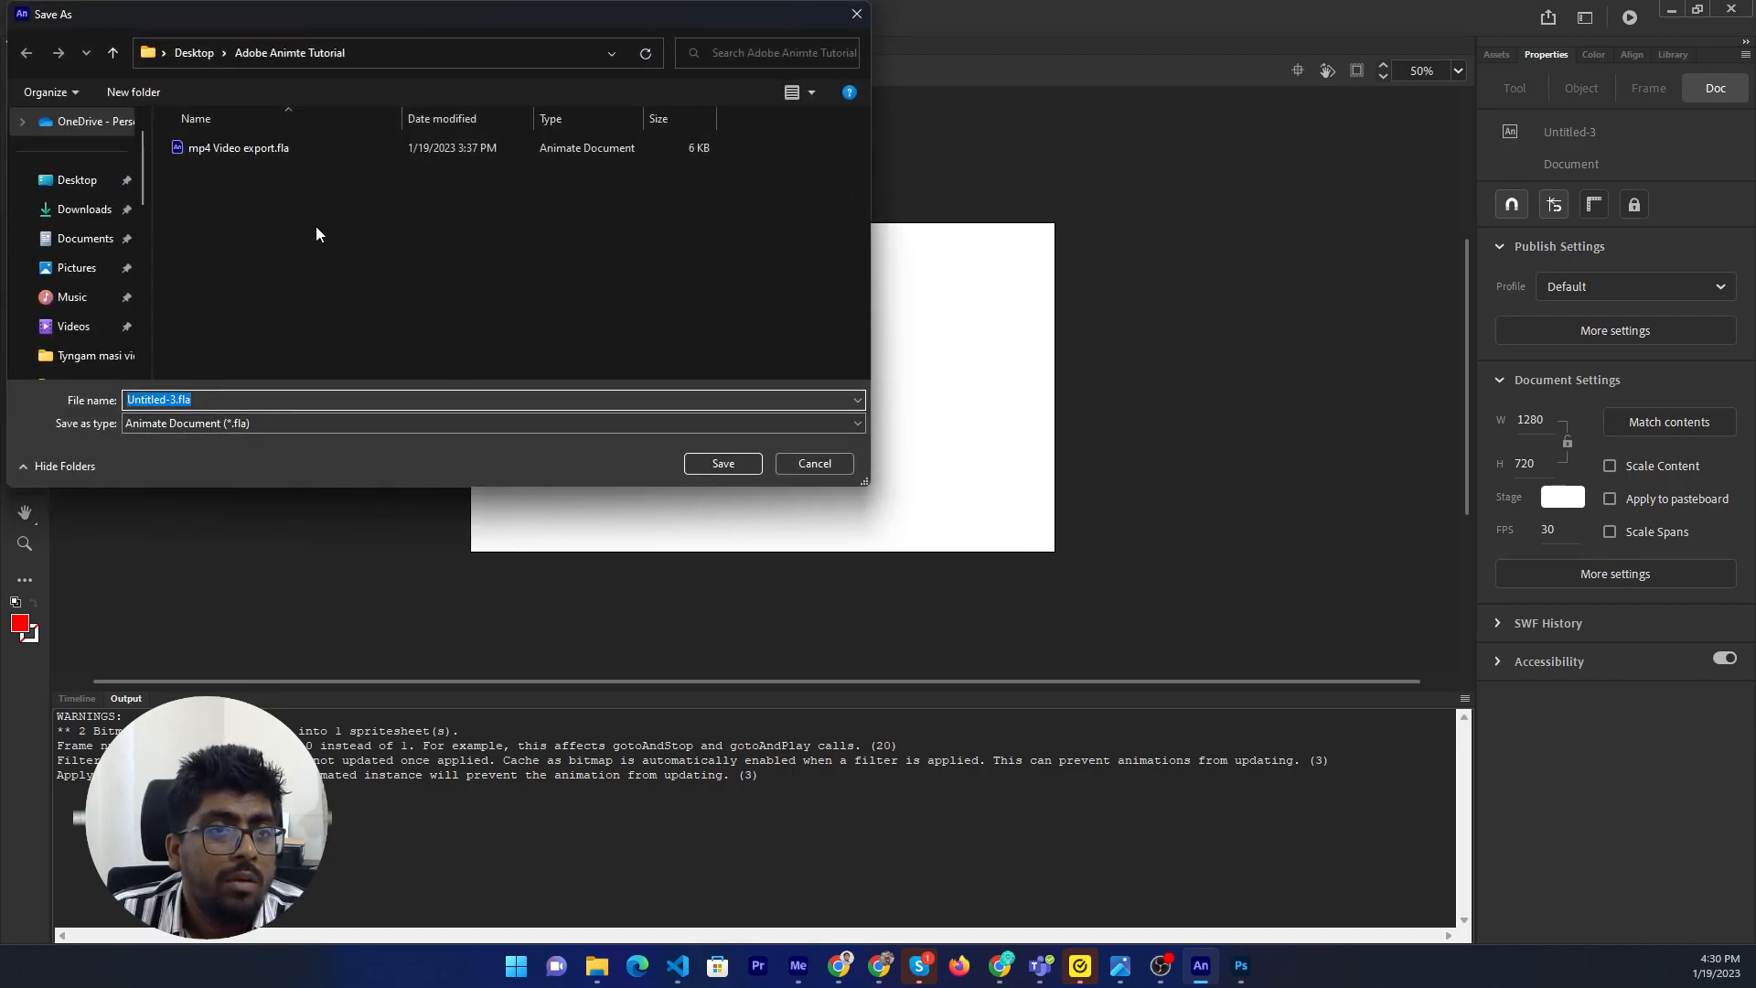
{"action": "left_click", "coordinate": [236, 149]}
{"action": "double_click", "coordinate": [237, 149]}
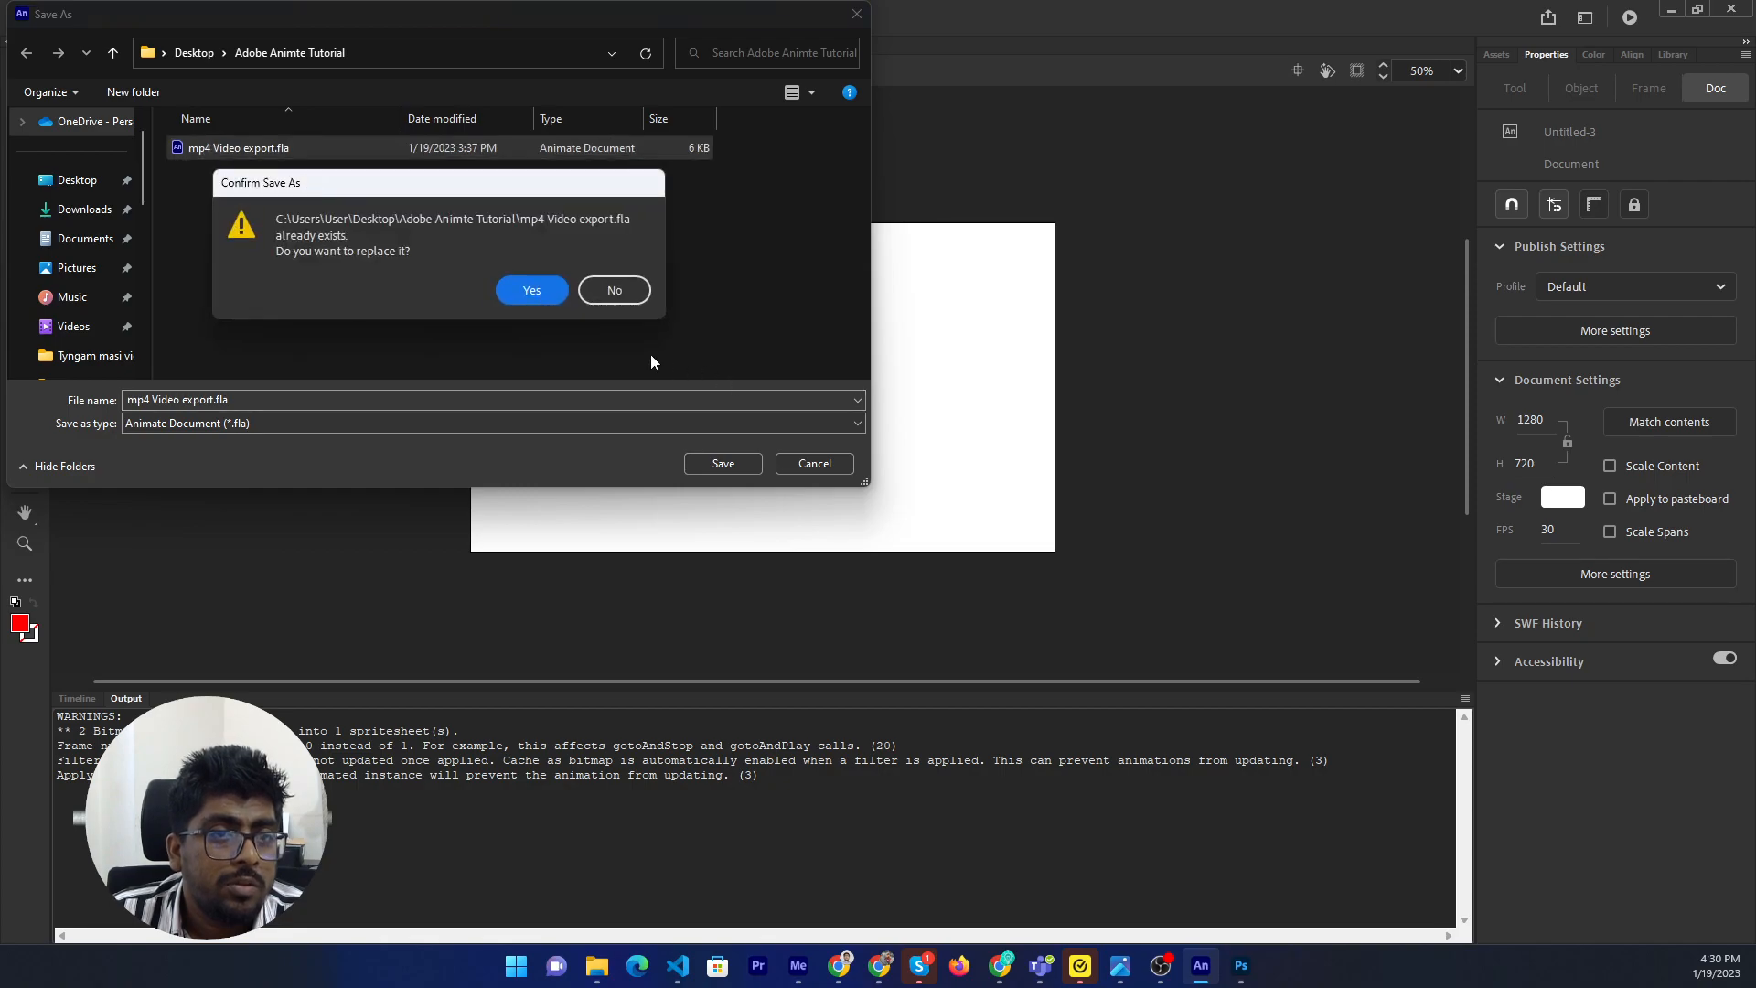
{"action": "left_click", "coordinate": [533, 300]}
{"action": "scroll", "coordinate": [765, 531], "scroll_direction": "down", "scroll_amount": 2}
{"action": "scroll", "coordinate": [782, 535], "scroll_direction": "up", "scroll_amount": 5}
{"action": "scroll", "coordinate": [661, 448], "scroll_direction": "down", "scroll_amount": 2}
{"action": "scroll", "coordinate": [655, 442], "scroll_direction": "up", "scroll_amount": 1}
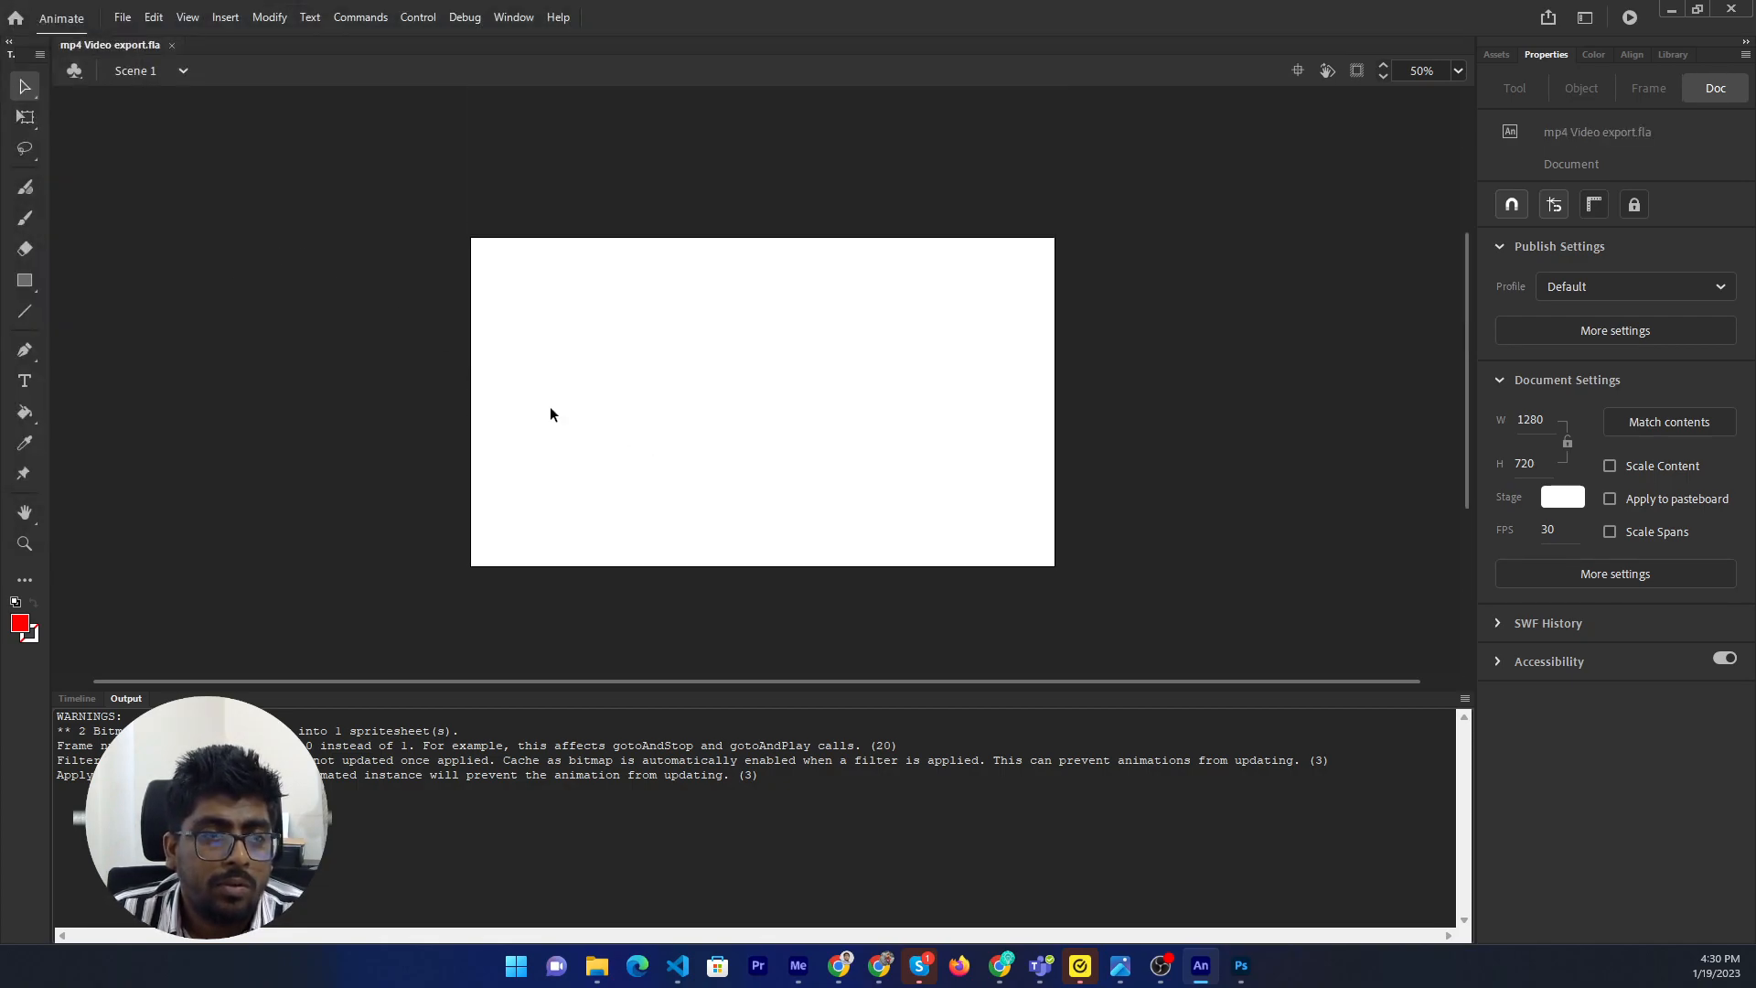
Show the timeline and draw a red rectangle without stroke, about 220 x 176 px, near the stage's left edge.
{"action": "left_click", "coordinate": [80, 704]}
{"action": "left_click", "coordinate": [25, 279]}
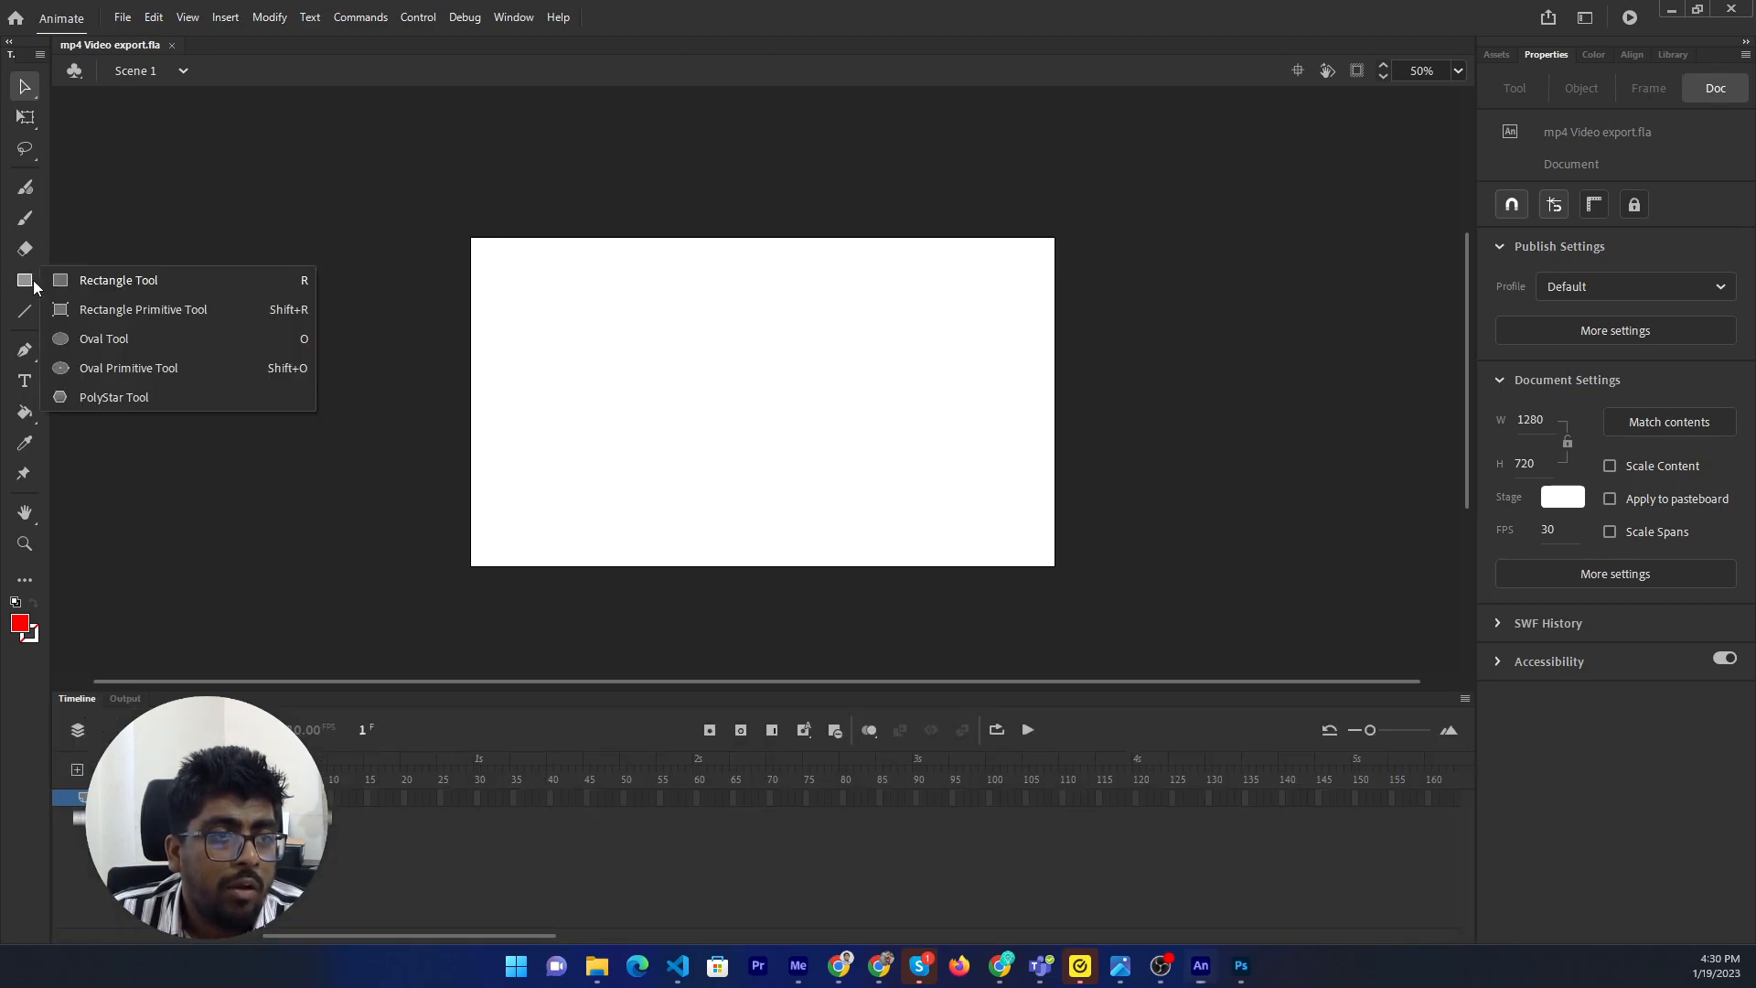
{"action": "left_click", "coordinate": [152, 282]}
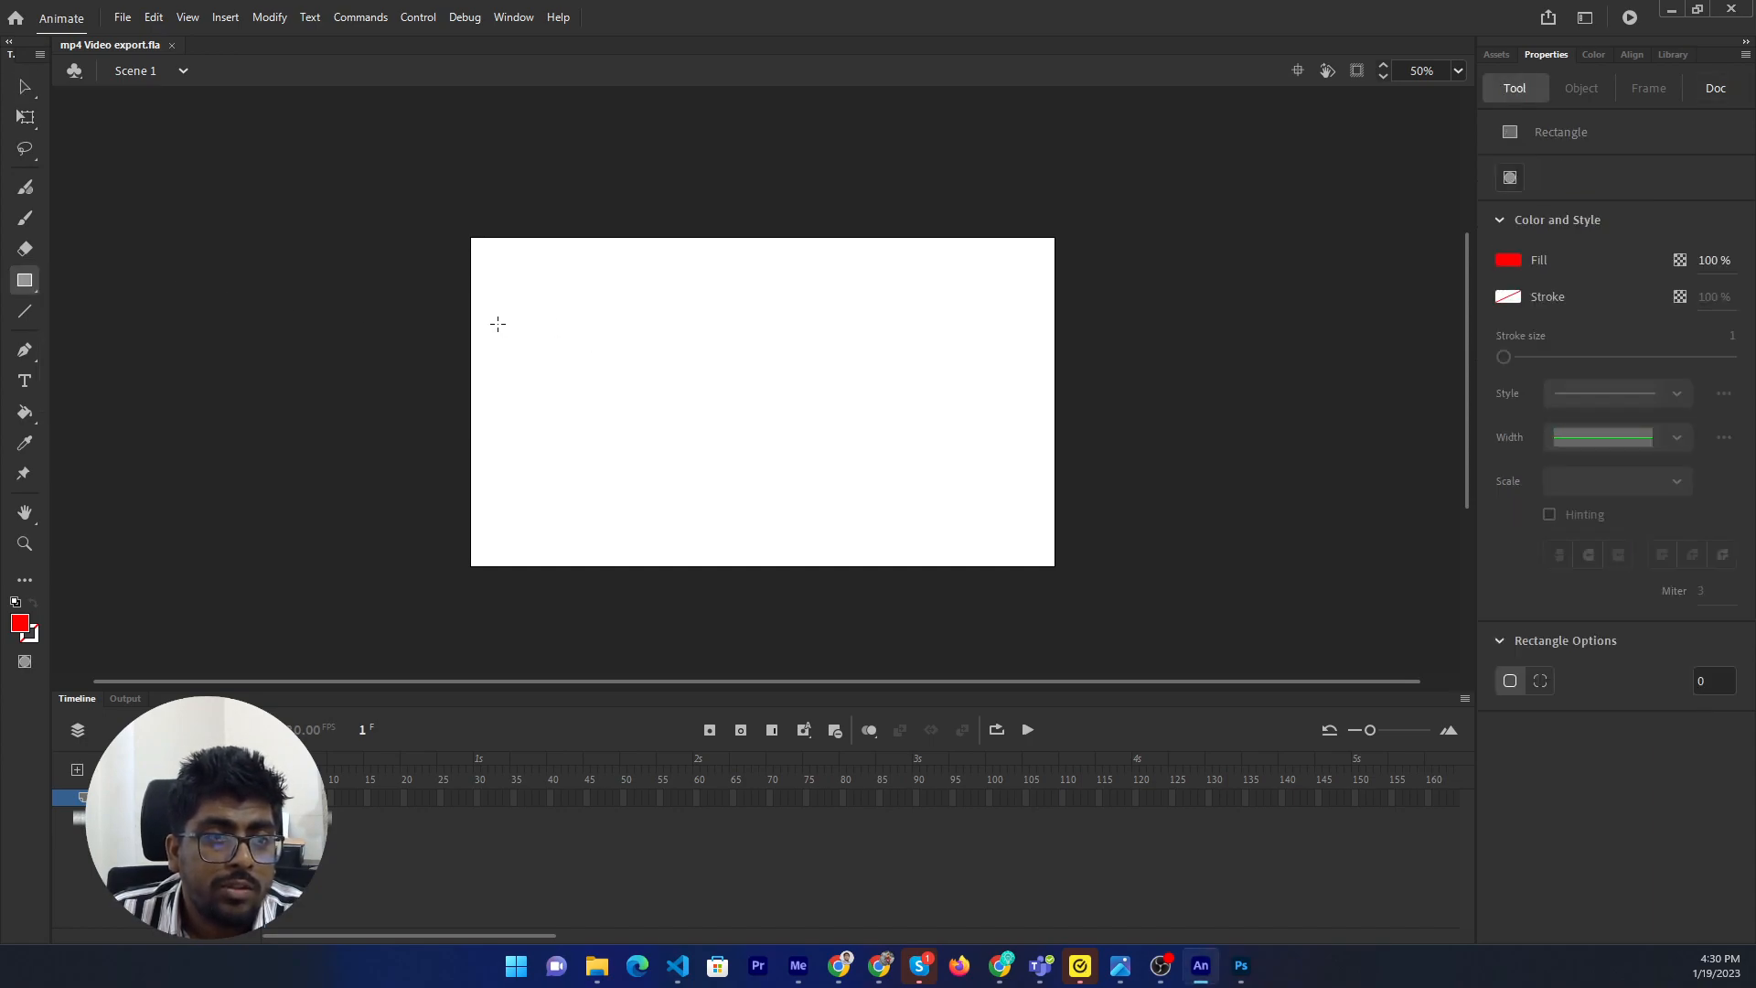
{"action": "left_click_drag", "start_coordinate": [488, 345], "coordinate": [592, 425]}
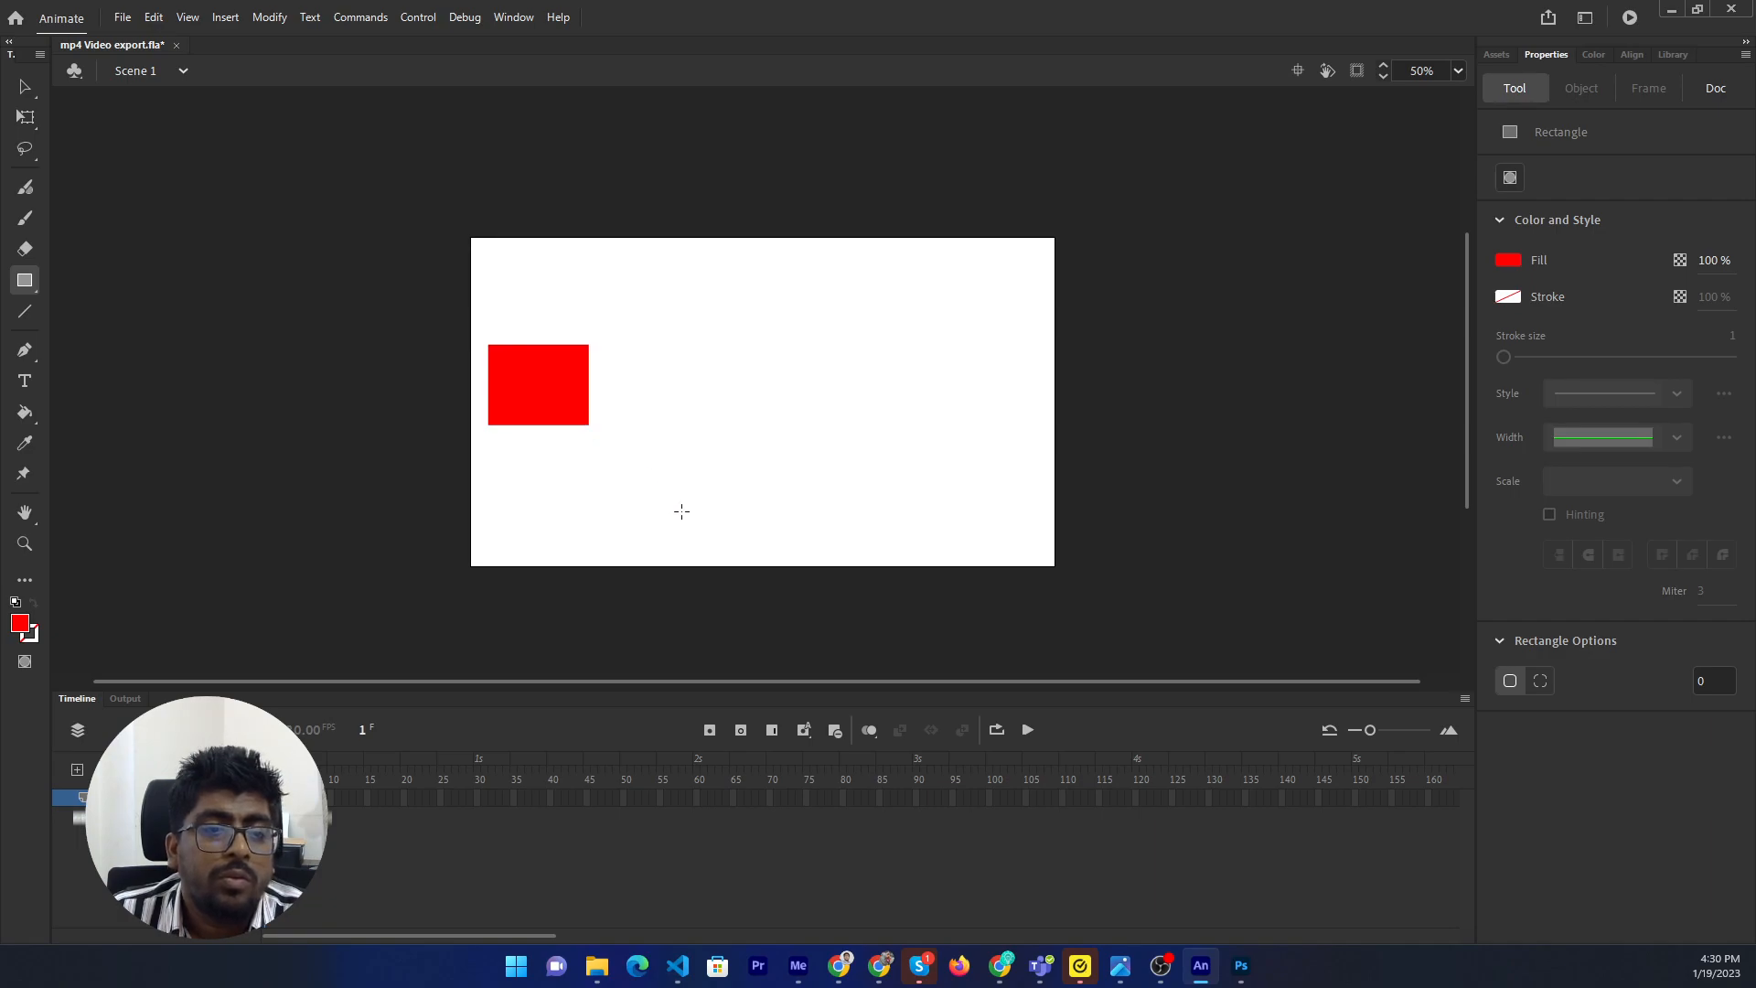
Insert a keyframe at frame 90 of the rectangle's layer and return to the Selection tool.
{"action": "right_click", "coordinate": [915, 799]}
{"action": "left_click", "coordinate": [992, 394]}
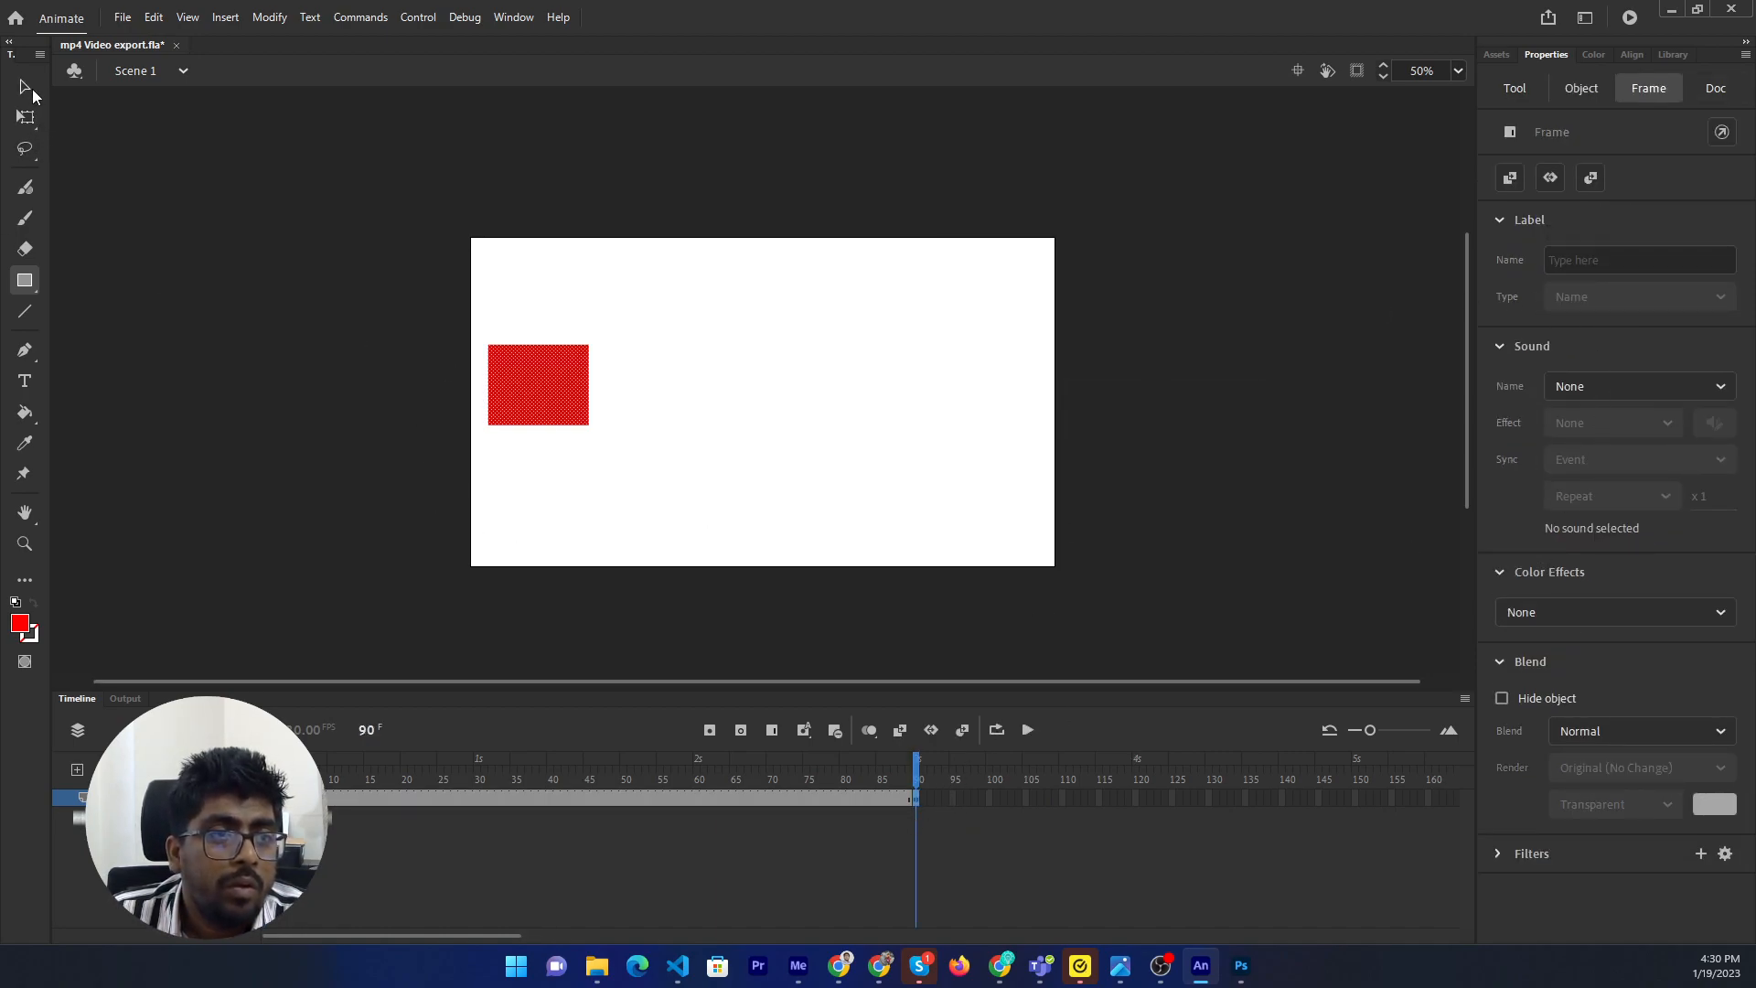
{"action": "left_click", "coordinate": [30, 89]}
{"action": "left_click", "coordinate": [277, 389]}
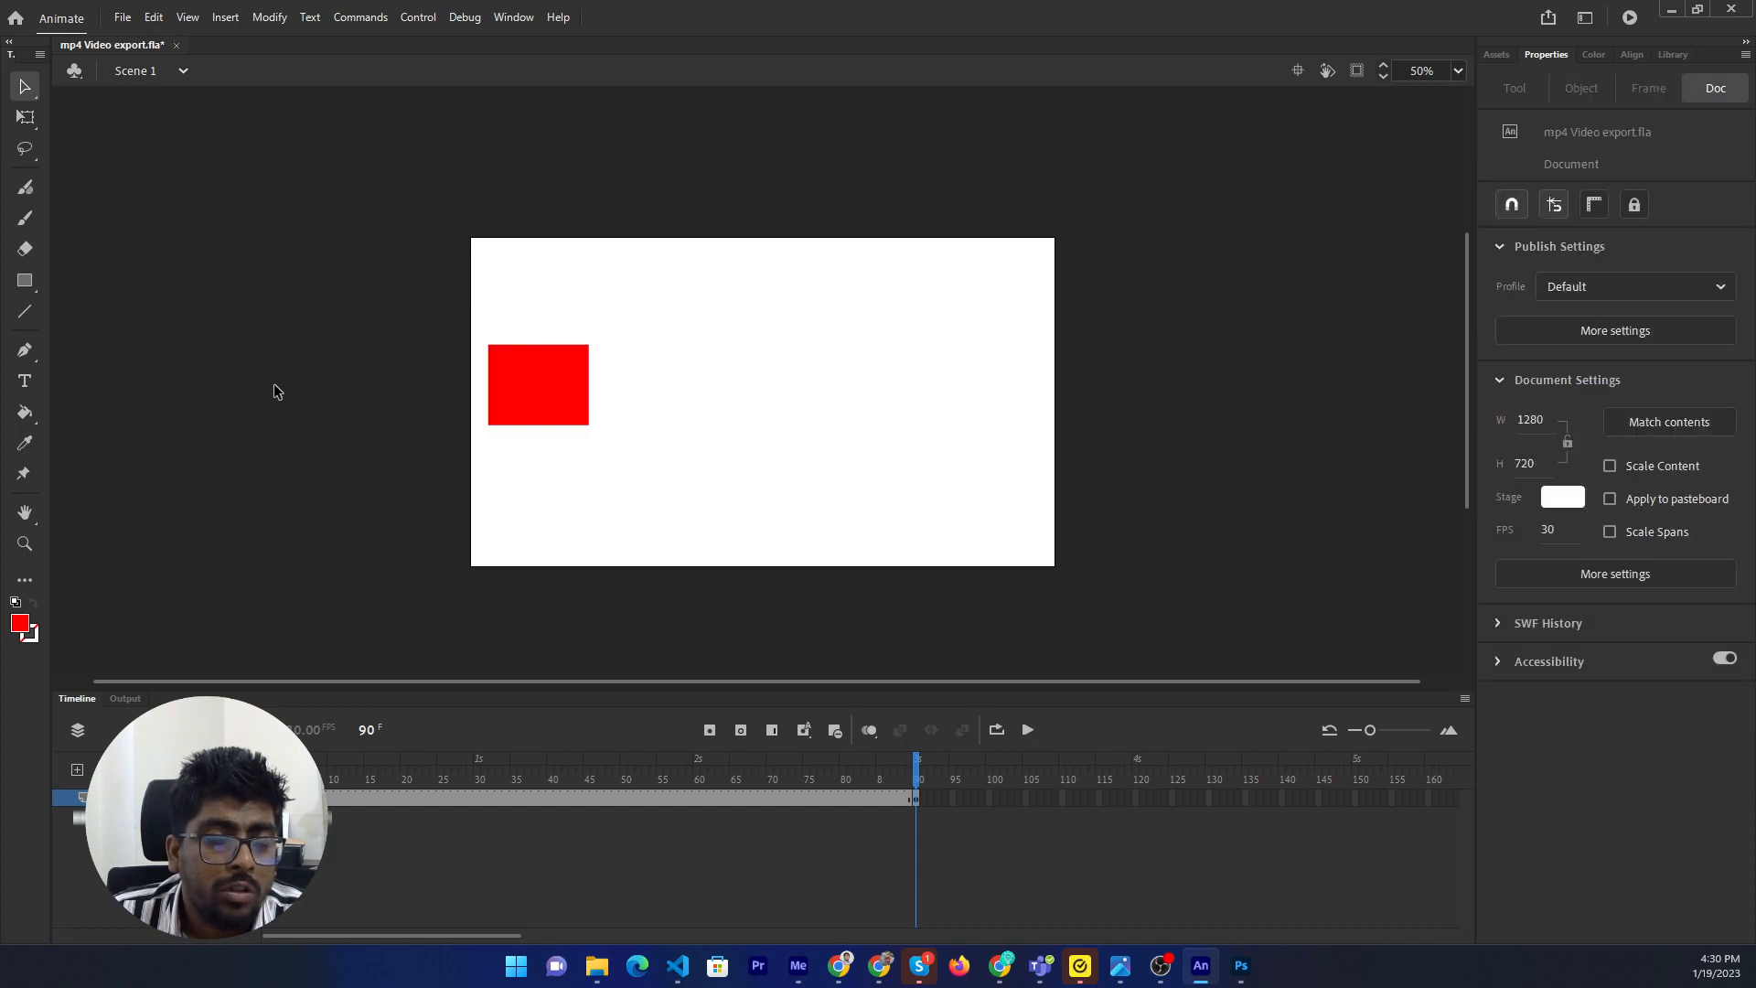
{"action": "left_click", "coordinate": [561, 377]}
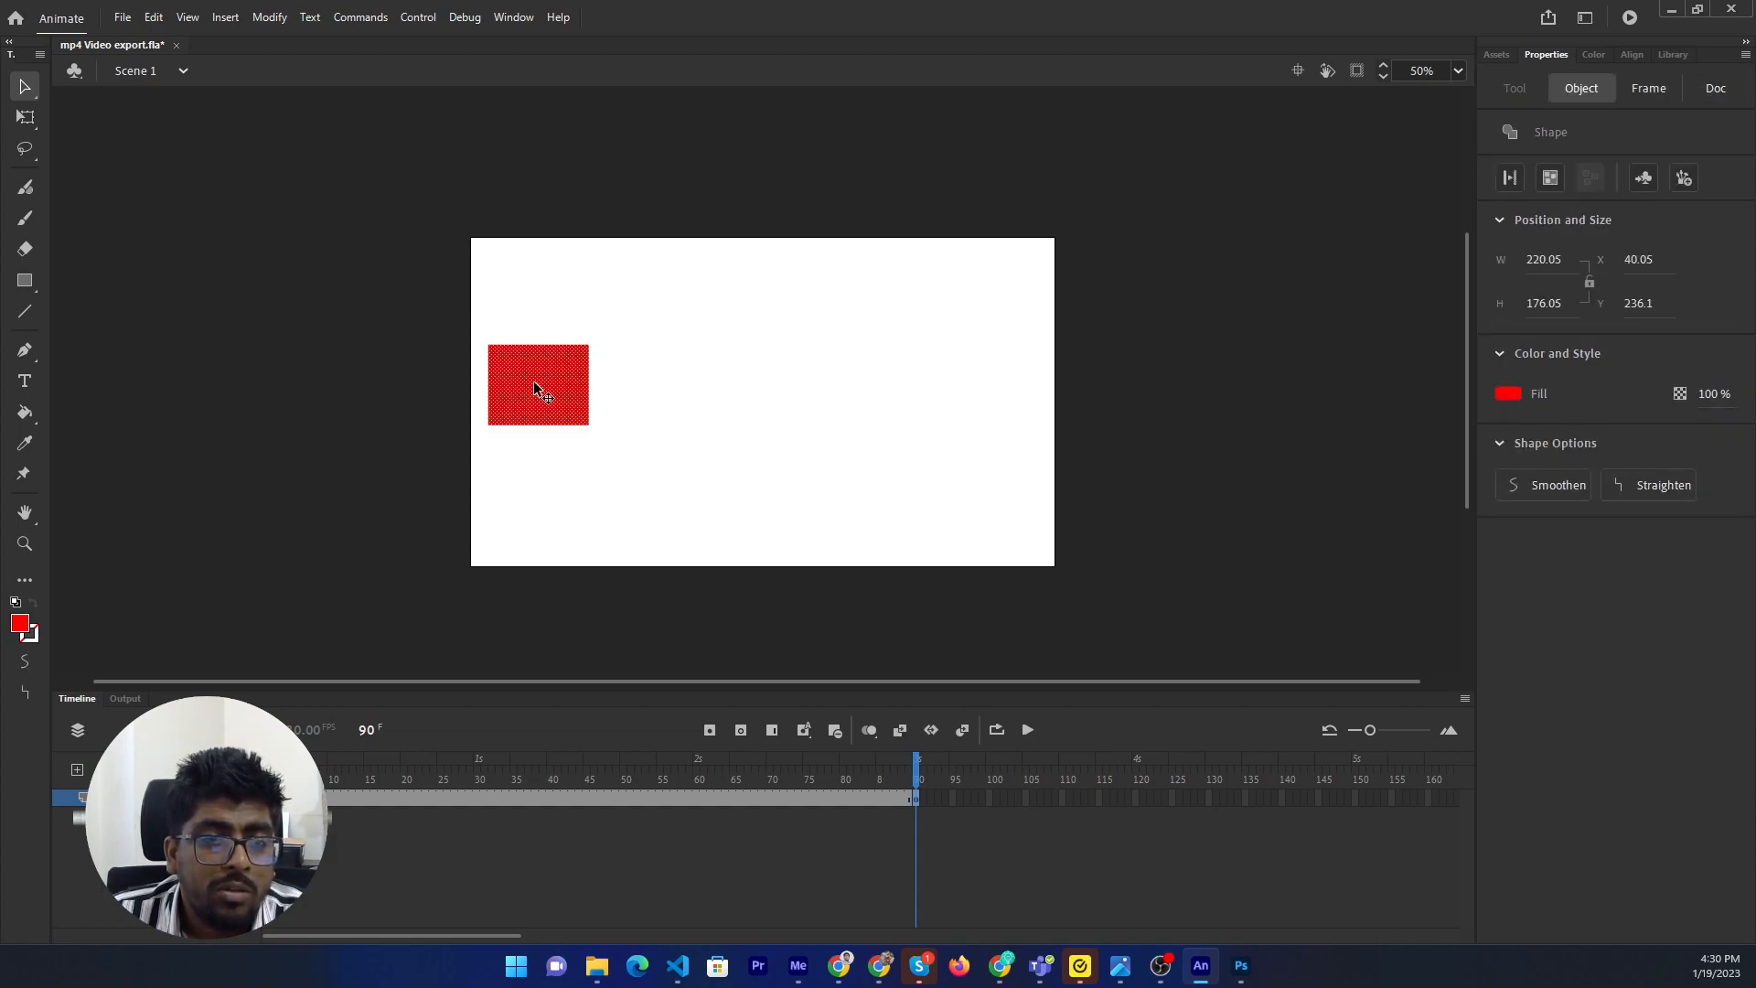
{"action": "mouse_move", "coordinate": [542, 387]}
{"action": "left_mouse_down"}
{"action": "mouse_move", "coordinate": [927, 399]}
{"action": "mouse_move", "coordinate": [834, 411]}
{"action": "mouse_move", "coordinate": [541, 392]}
{"action": "left_mouse_up"}
{"action": "left_click", "coordinate": [764, 435]}
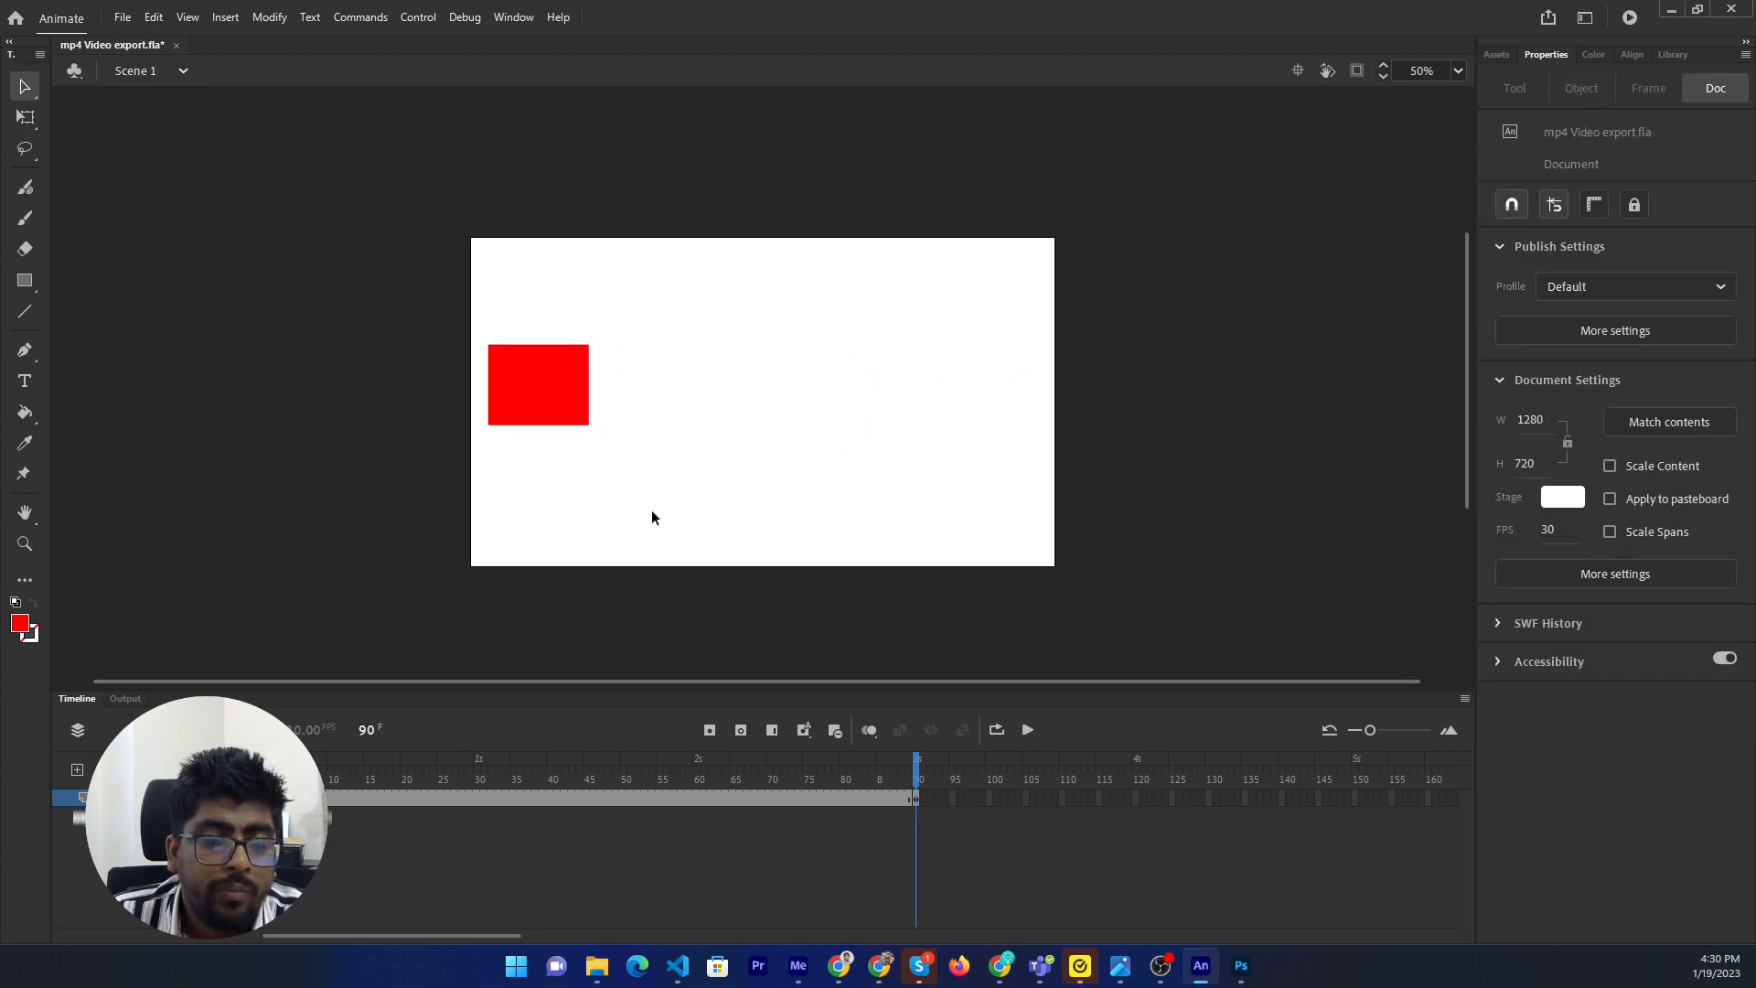
Insert a keyframe at frame 13 of the rectangle's layer.
{"action": "left_click", "coordinate": [355, 761]}
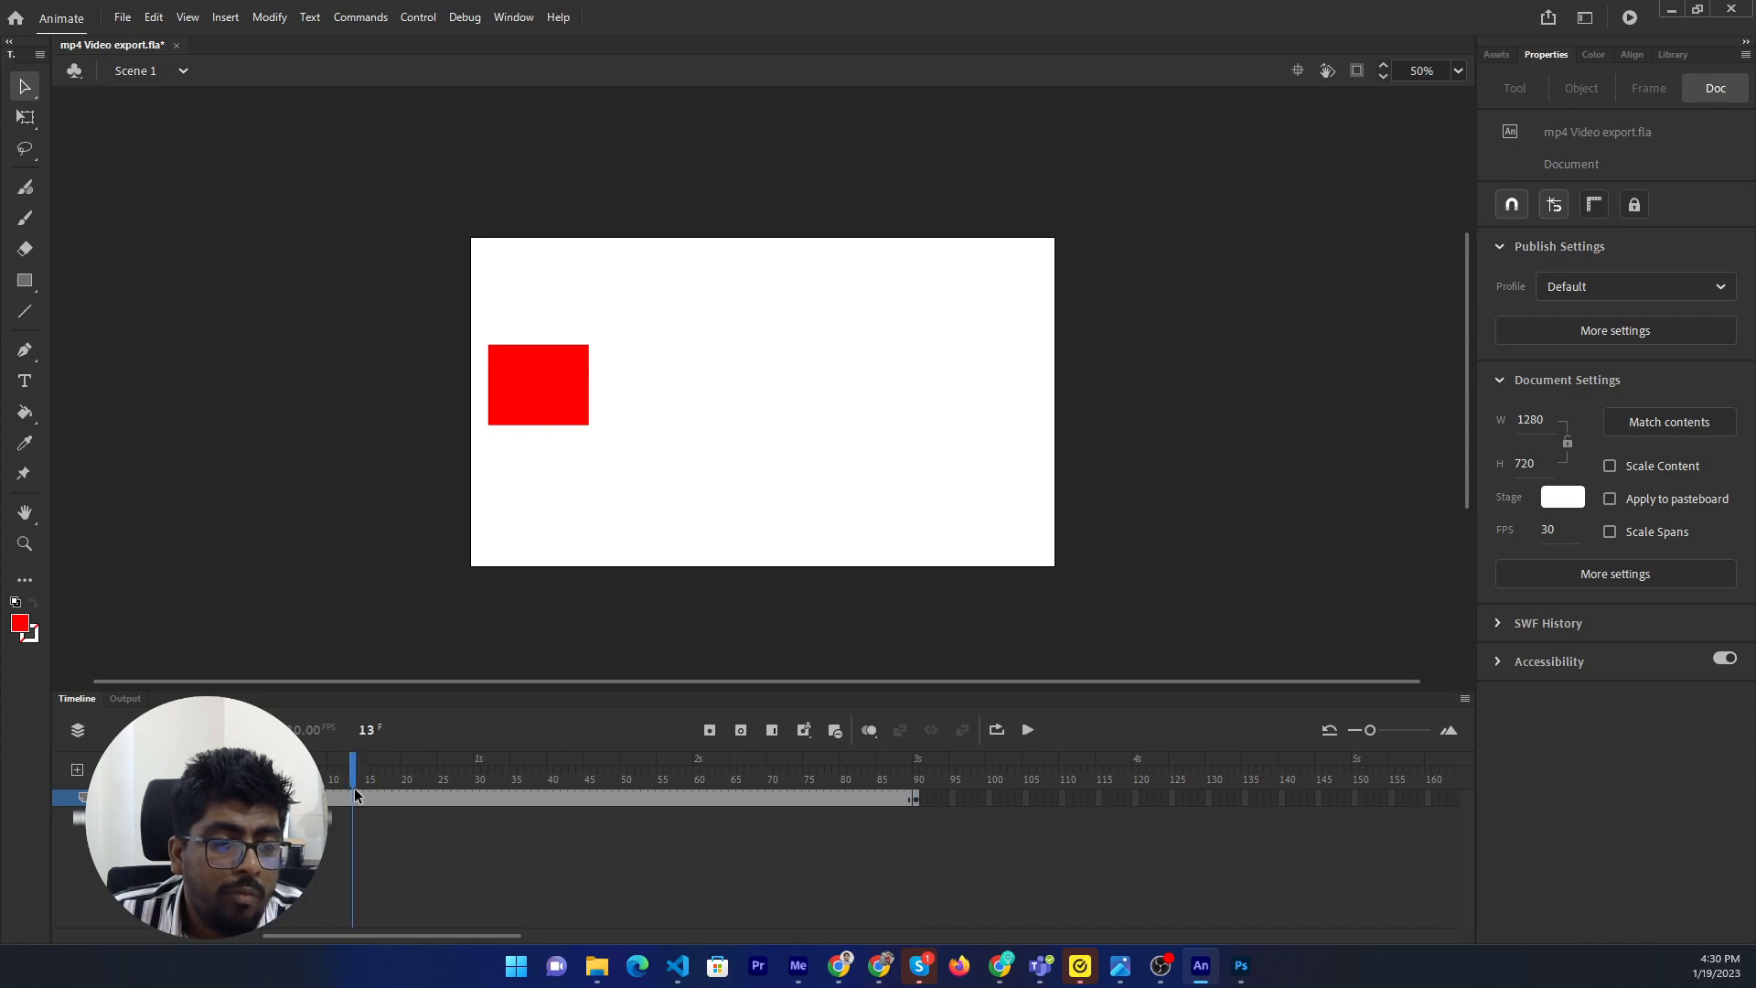
{"action": "right_click", "coordinate": [355, 796]}
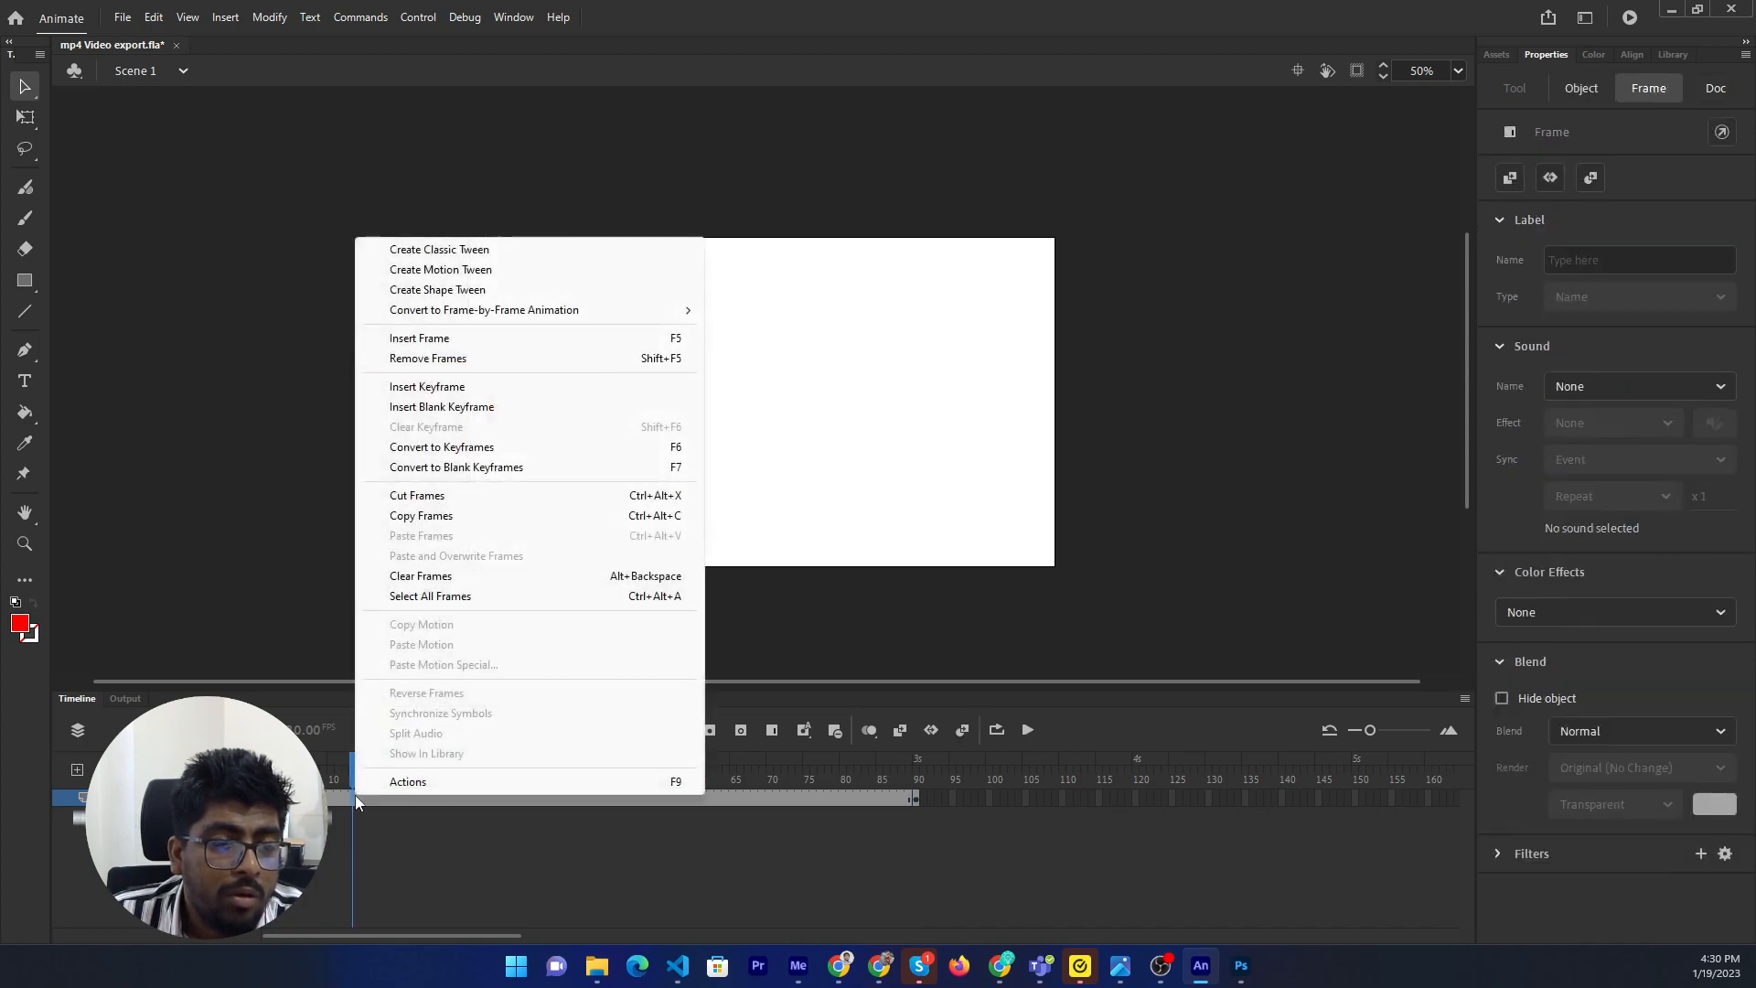
{"action": "left_click", "coordinate": [436, 387]}
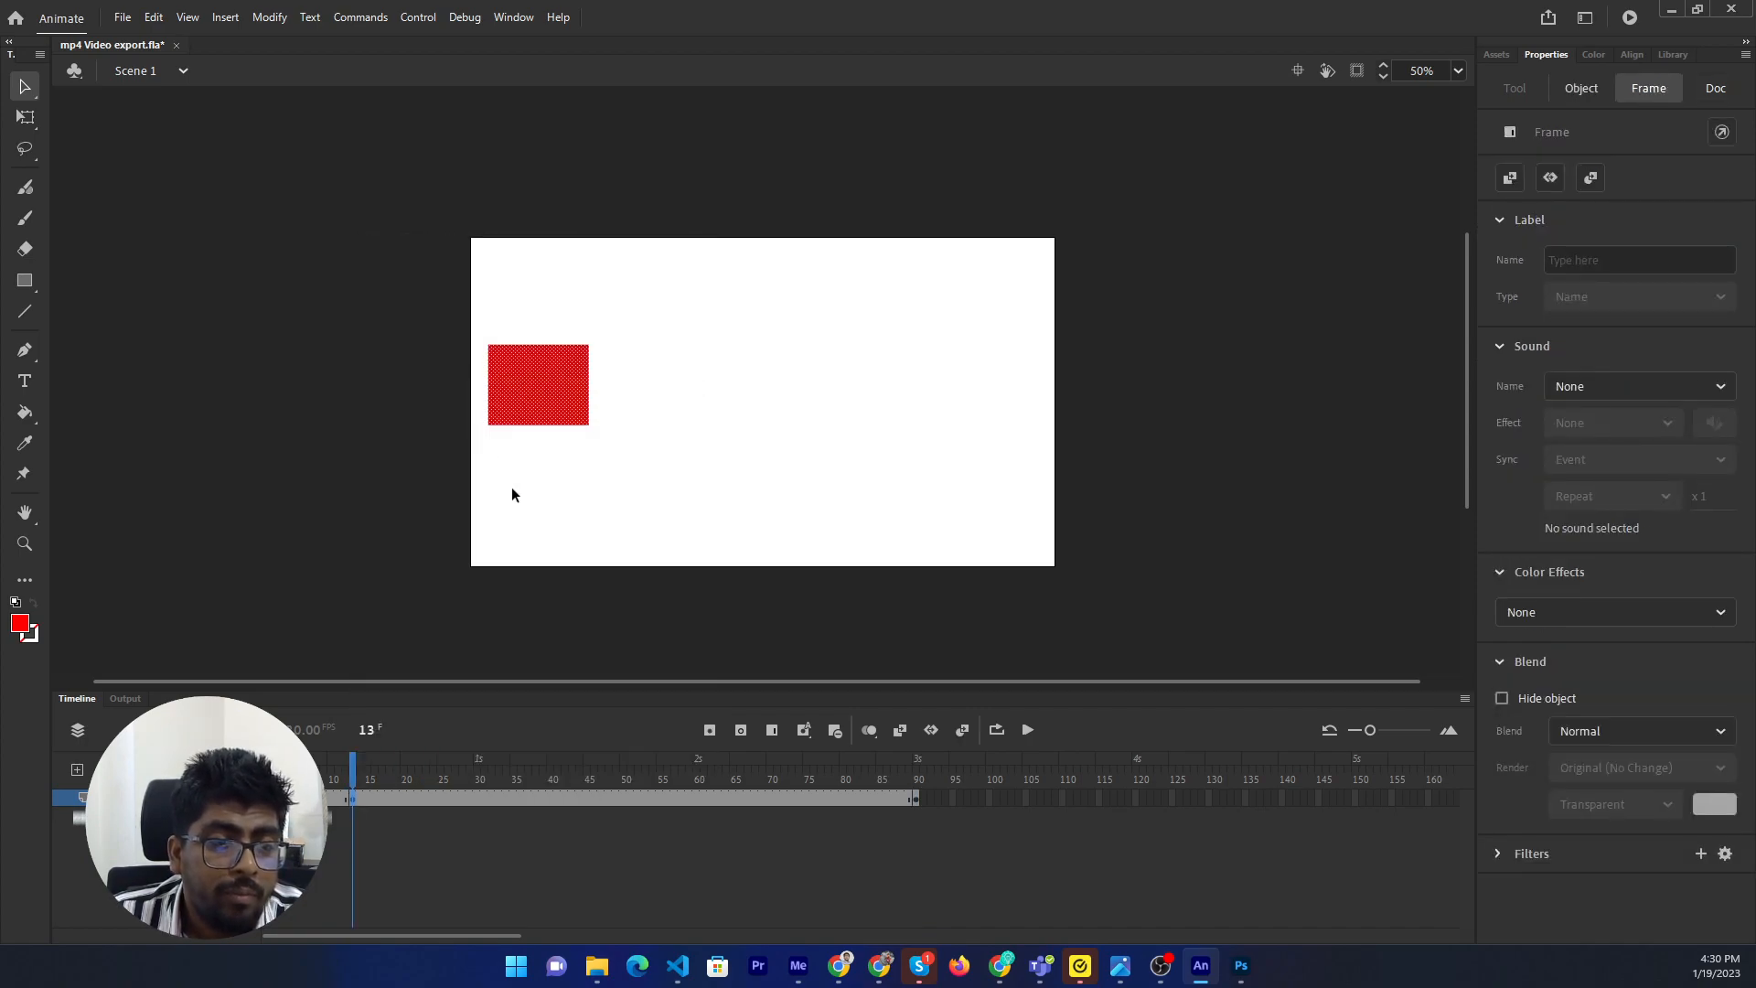
Insert a keyframe at frame 71 of the rectangle's layer.
{"action": "left_click", "coordinate": [729, 773]}
{"action": "left_click", "coordinate": [753, 816]}
{"action": "left_click", "coordinate": [778, 764]}
{"action": "right_click", "coordinate": [778, 794]}
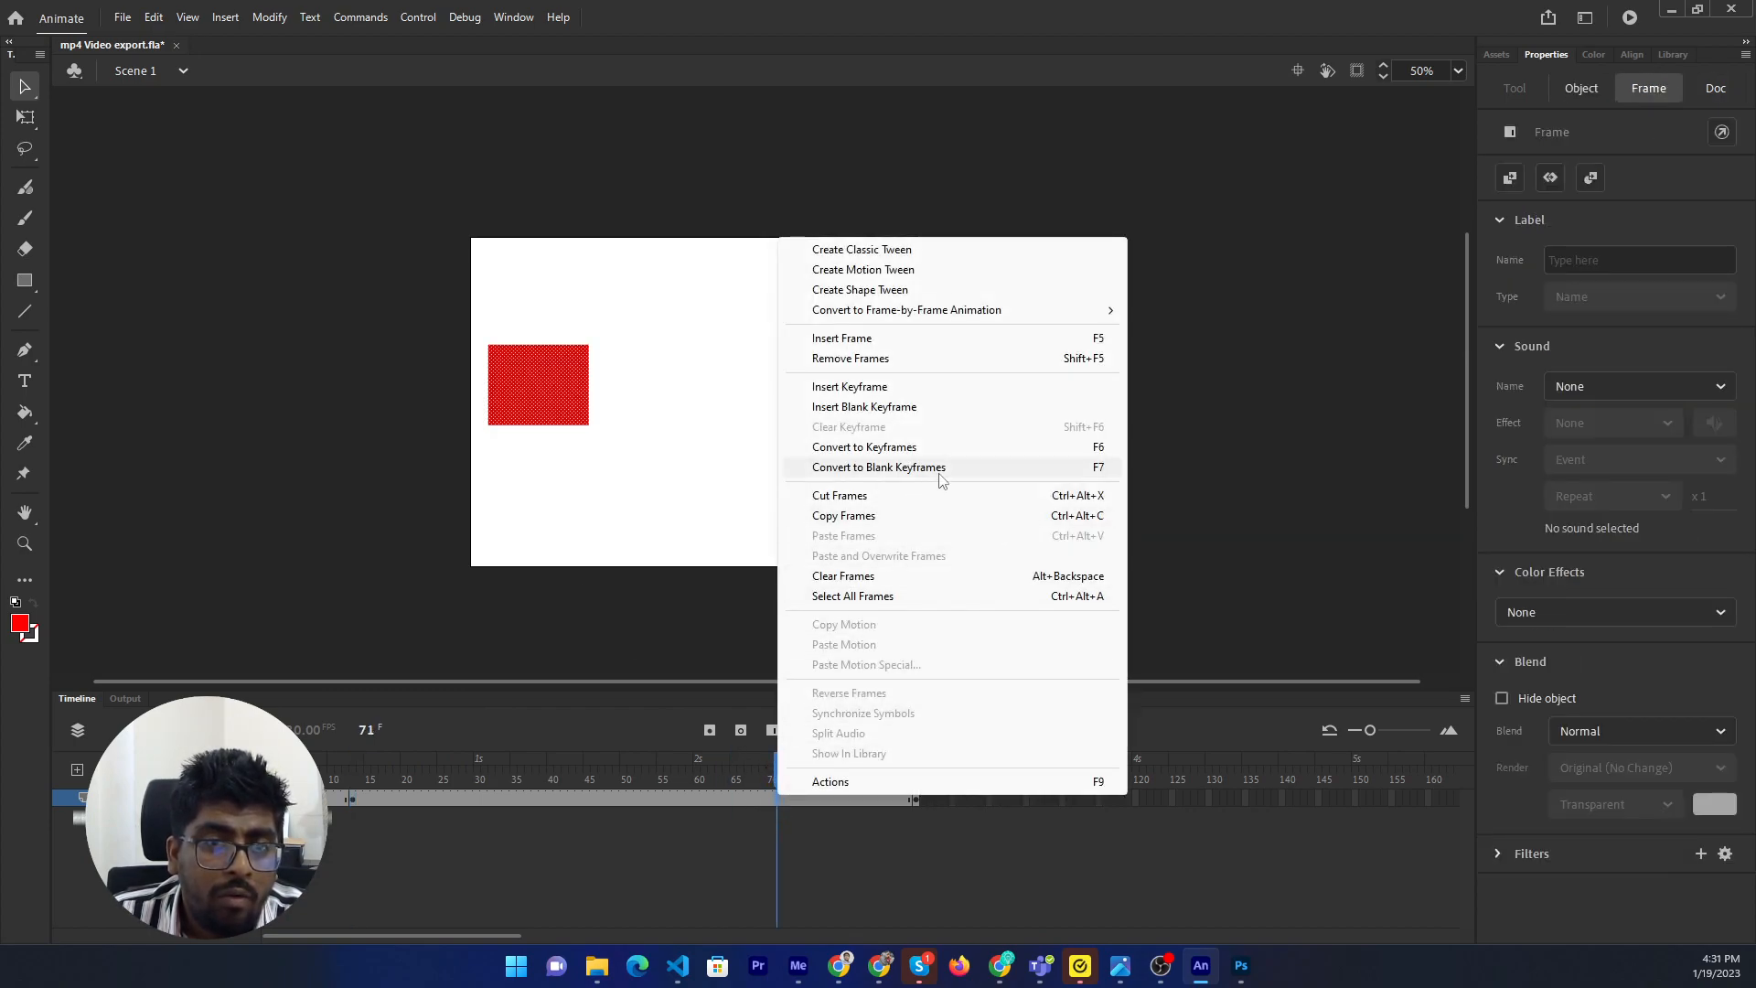
{"action": "left_click", "coordinate": [773, 798]}
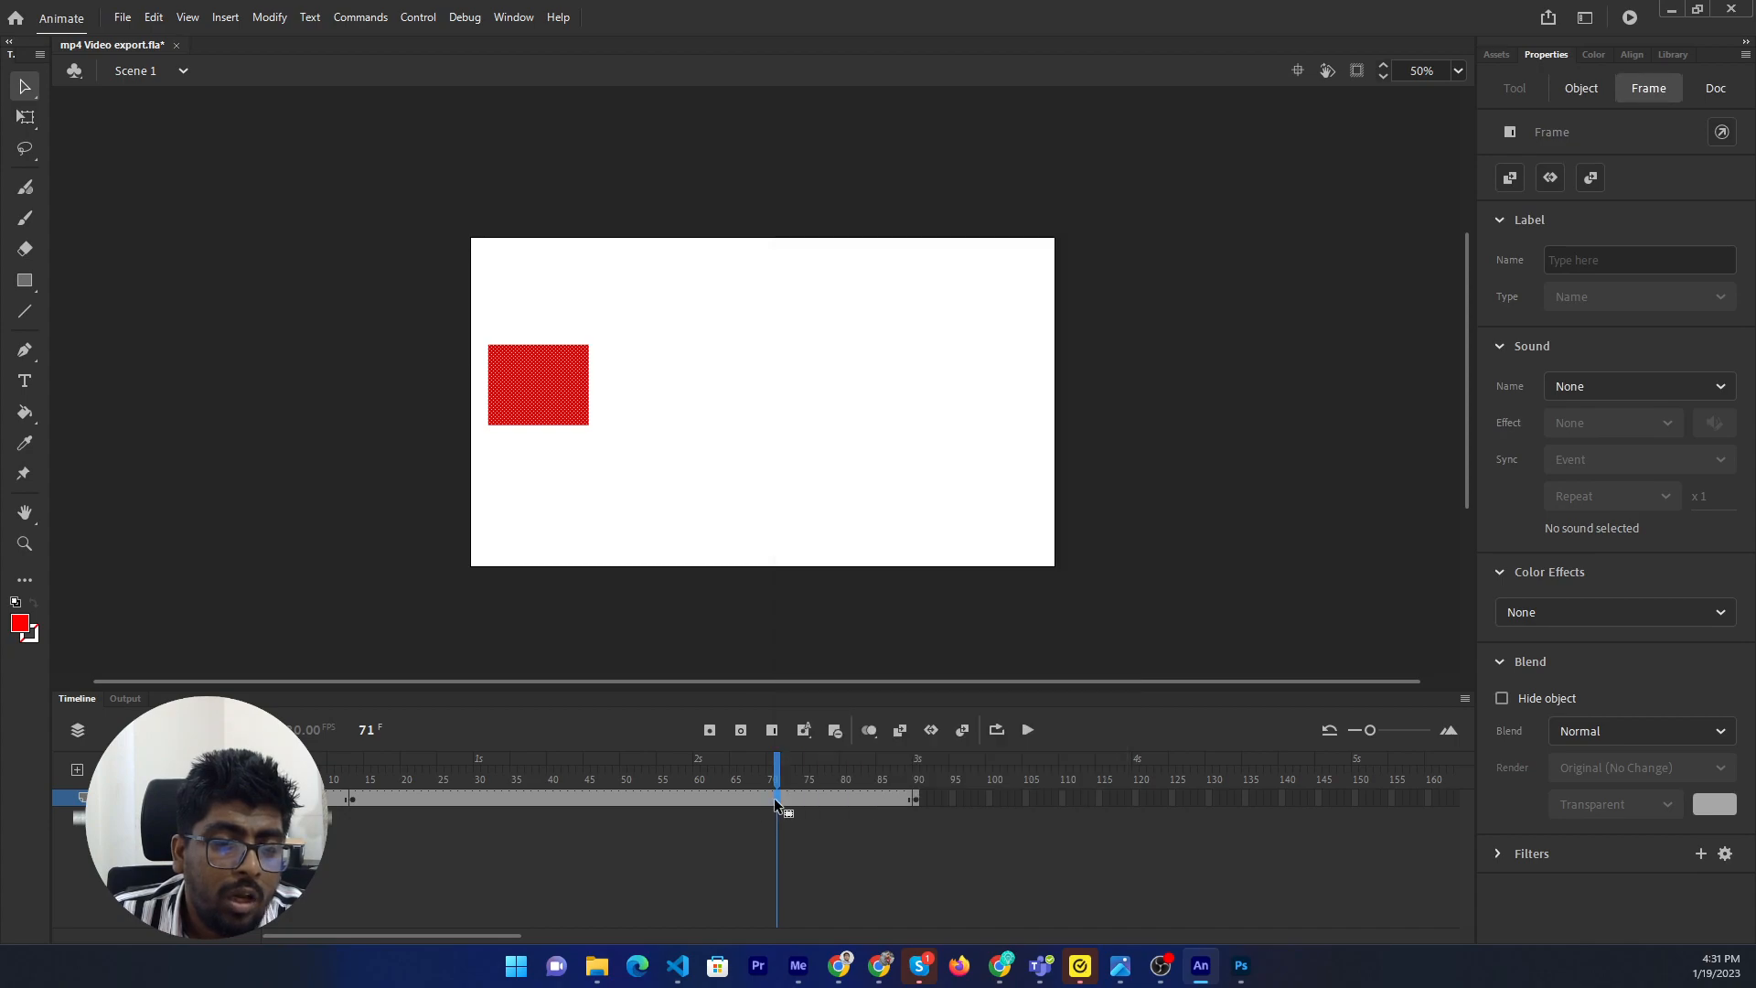
{"action": "right_click", "coordinate": [775, 798]}
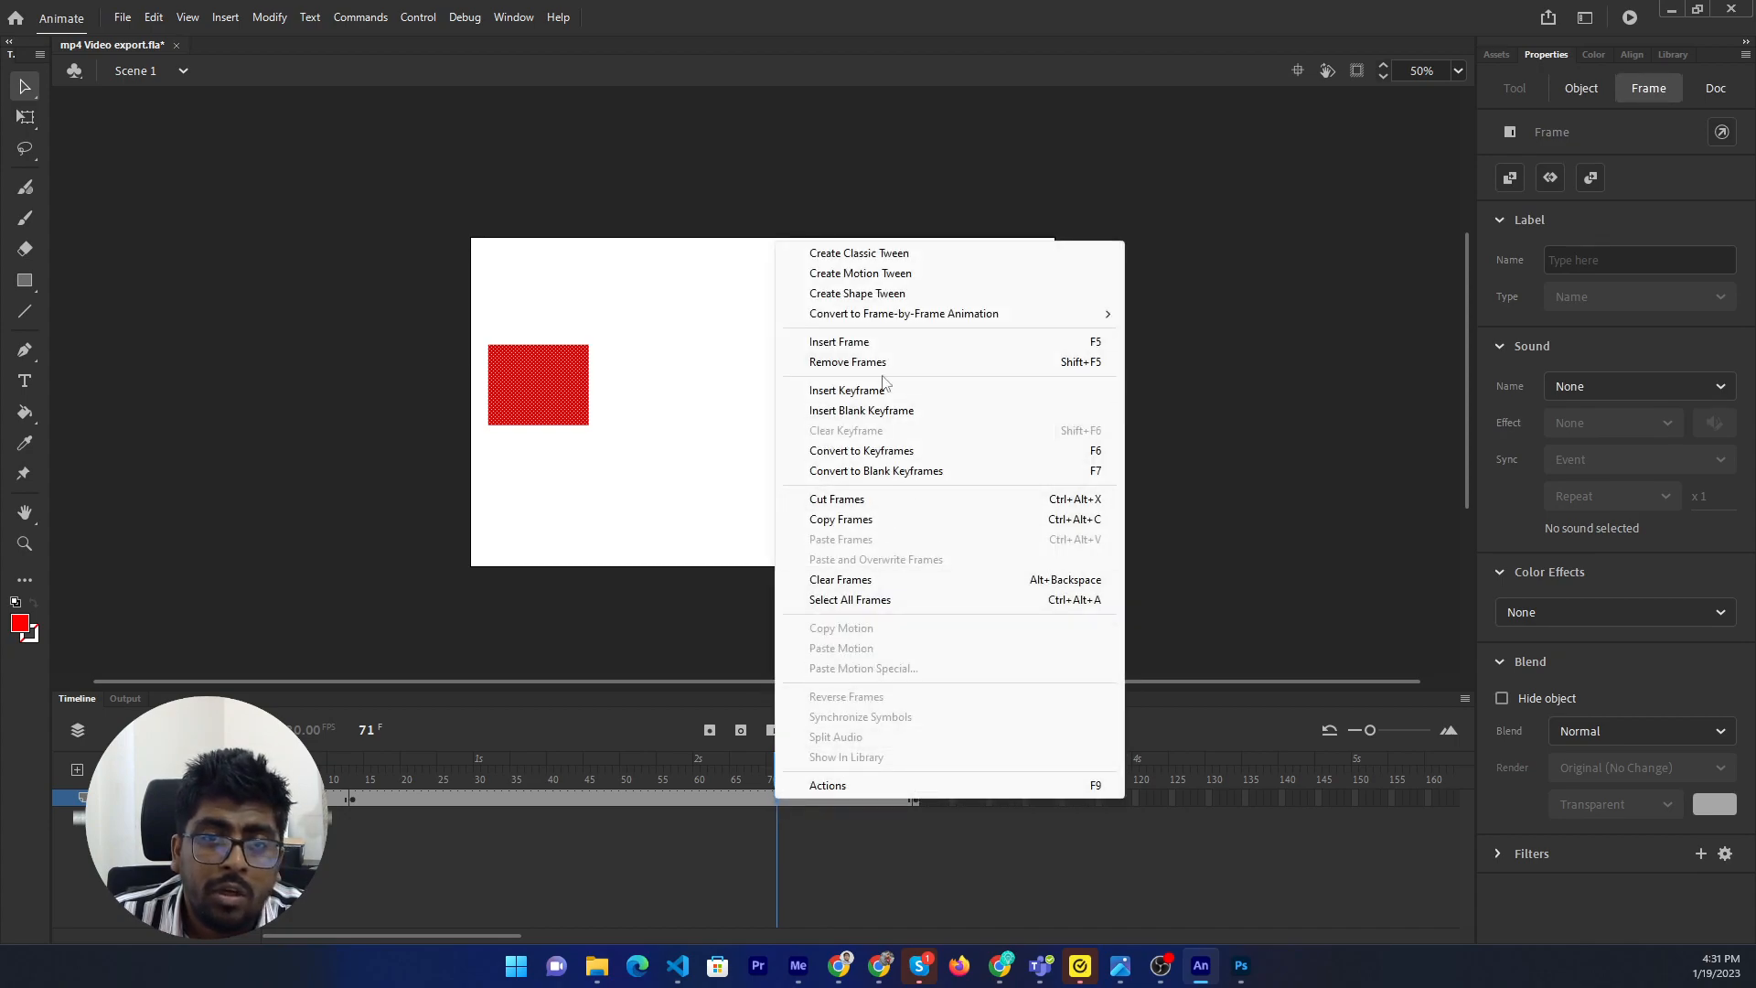
{"action": "left_click", "coordinate": [927, 395]}
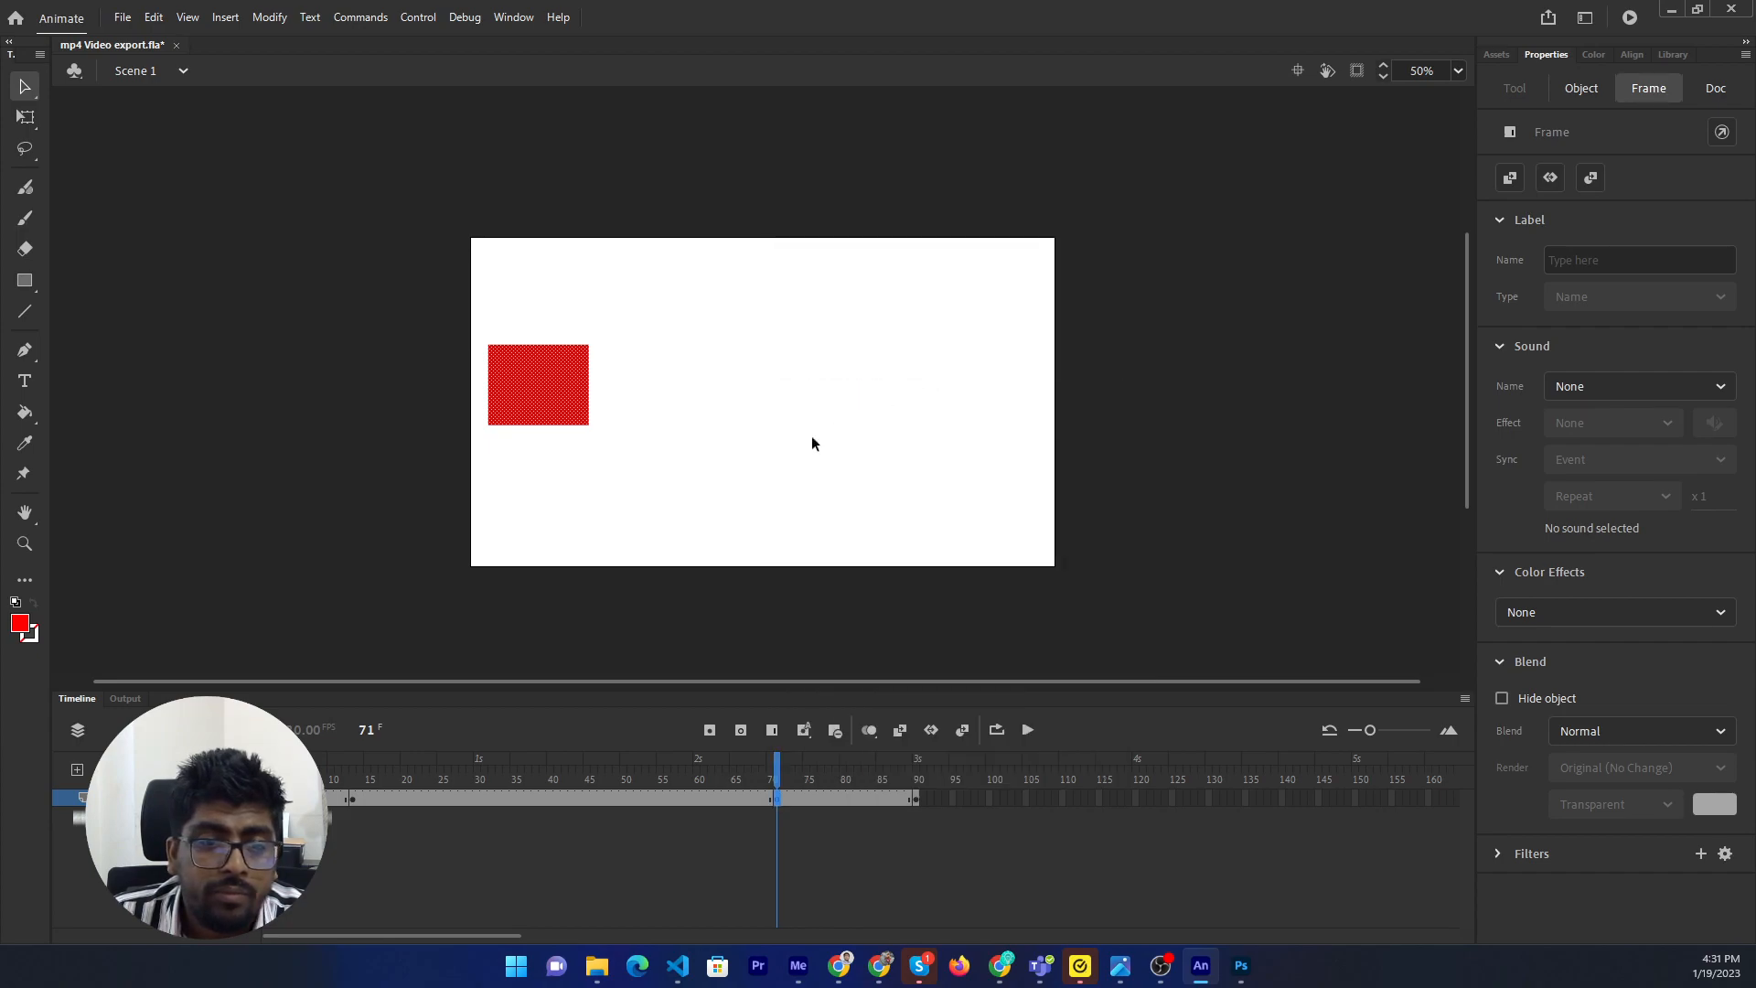
At frame 71, move the red rectangle horizontally to the right side of the stage, at X about 996.
{"action": "left_click", "coordinate": [542, 405]}
{"action": "left_click_drag", "start_coordinate": [539, 405], "coordinate": [974, 392]}
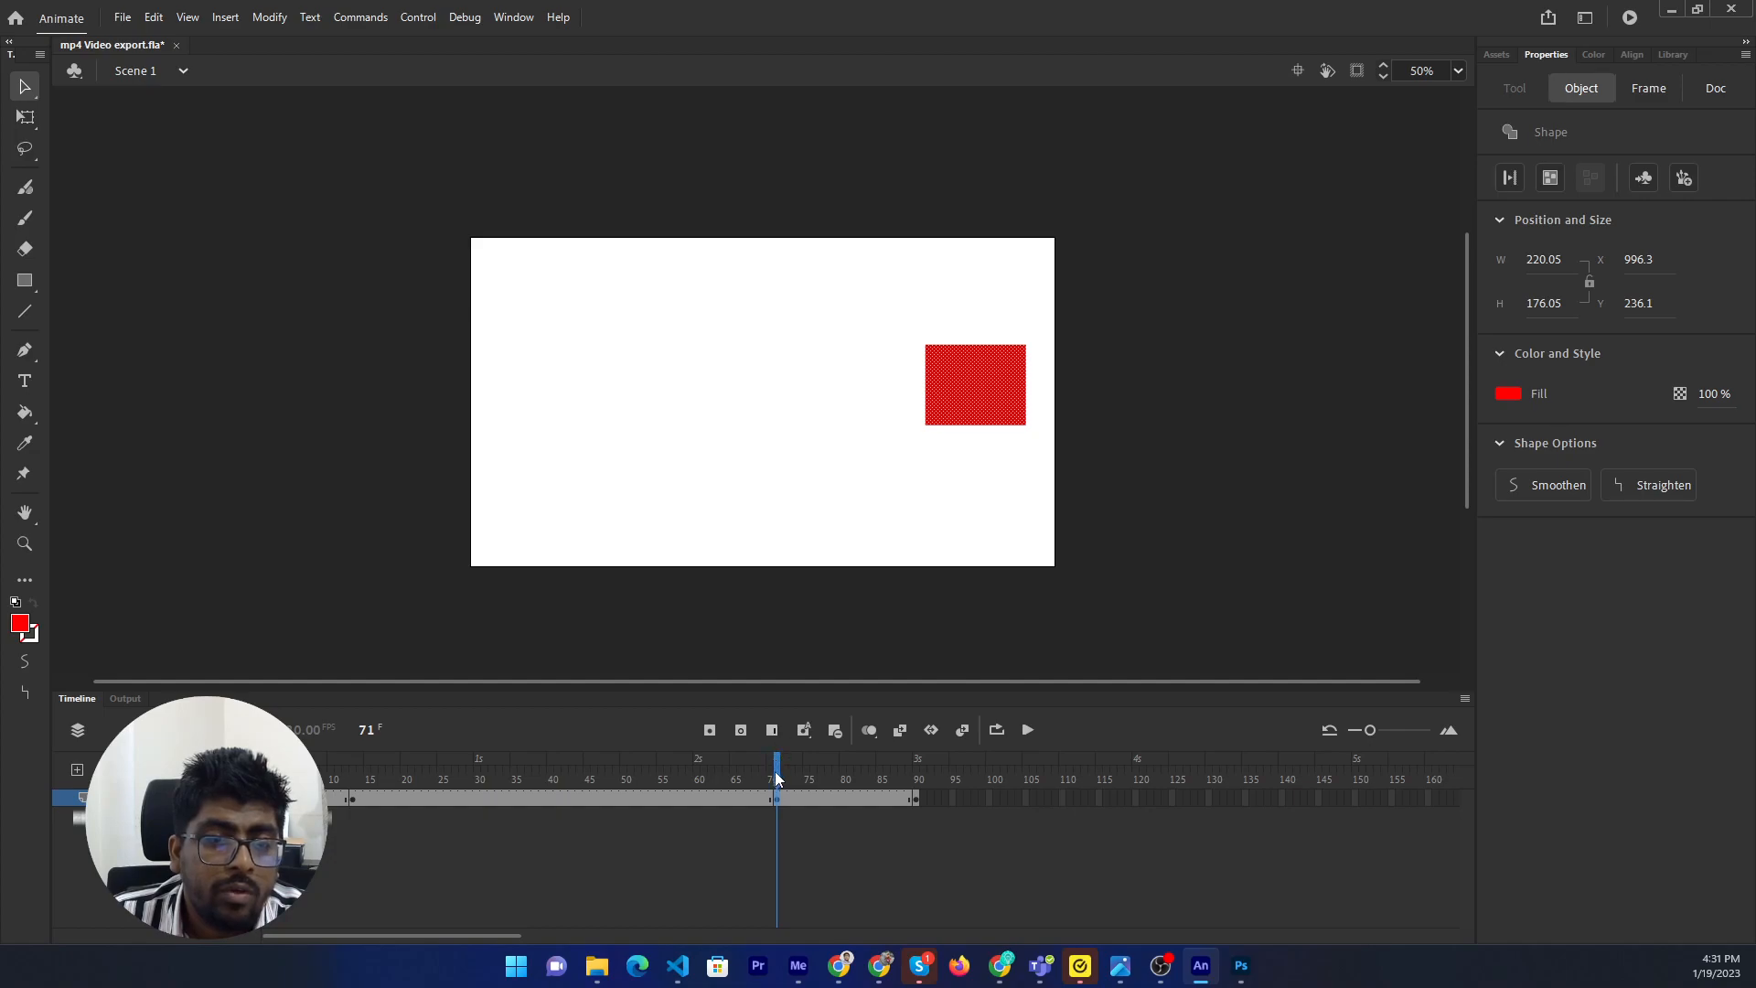
{"action": "left_click", "coordinate": [349, 797]}
{"action": "left_click_drag", "start_coordinate": [308, 778], "coordinate": [266, 778]}
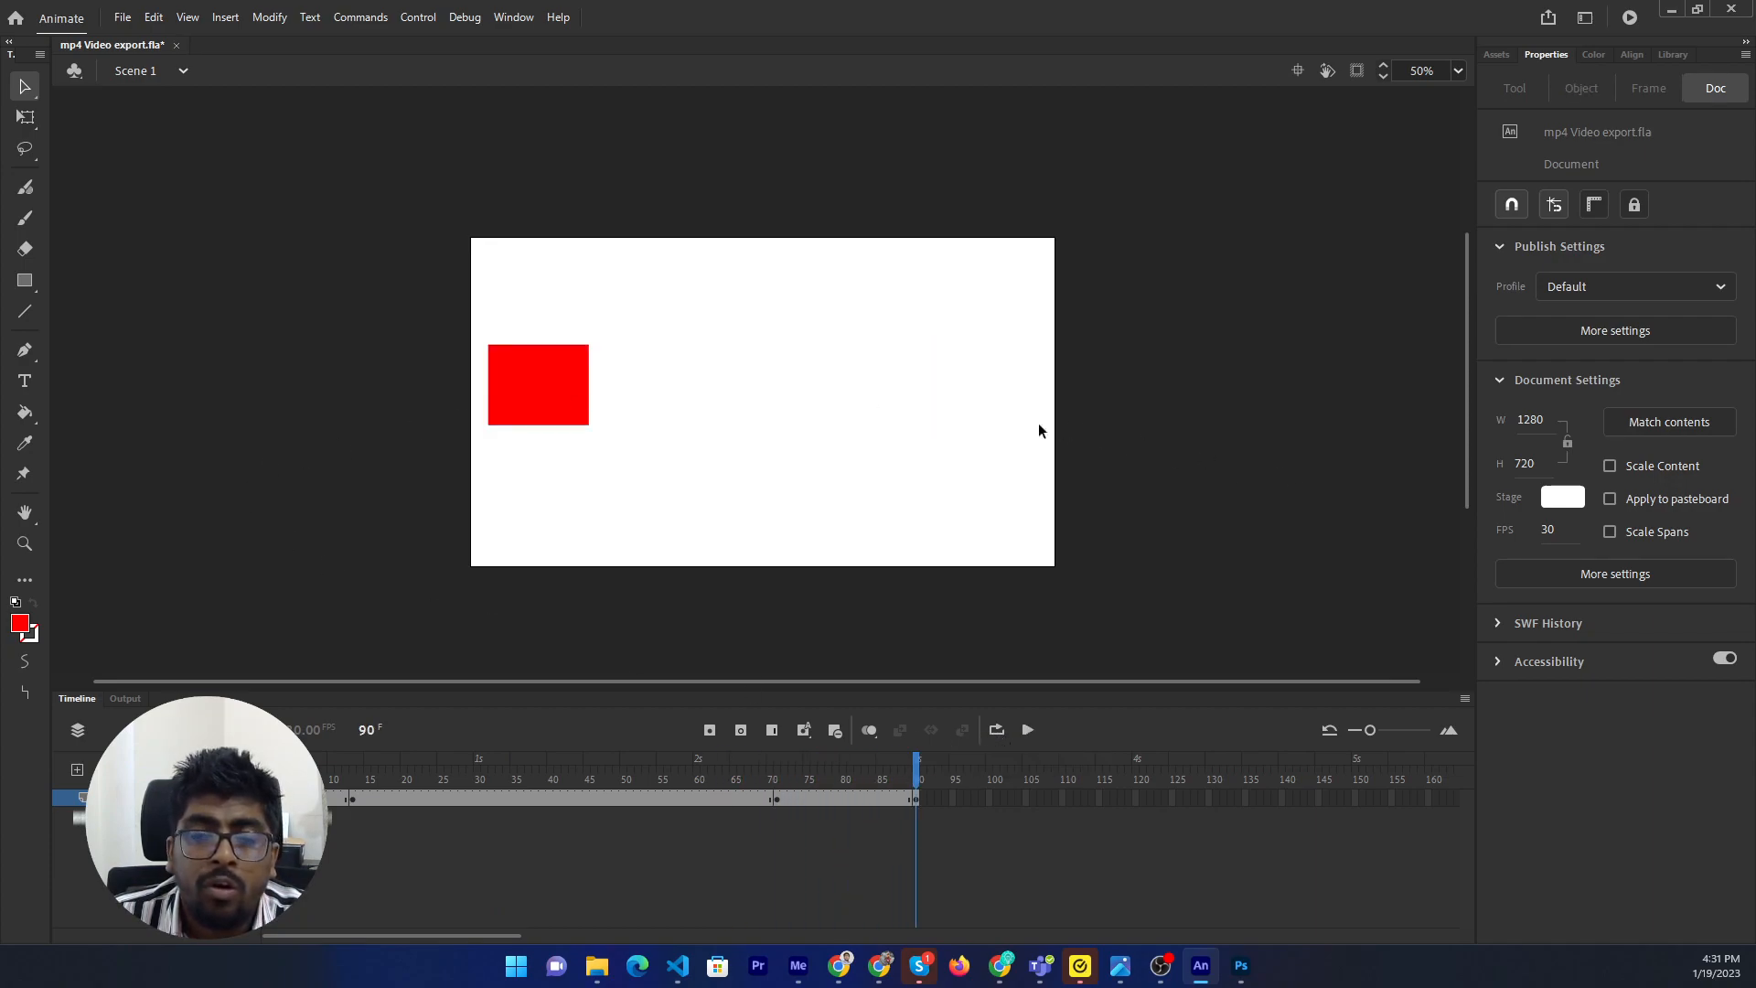
Create a classic tween between the keyframes at frames 13 and 71.
{"action": "right_click", "coordinate": [527, 801]}
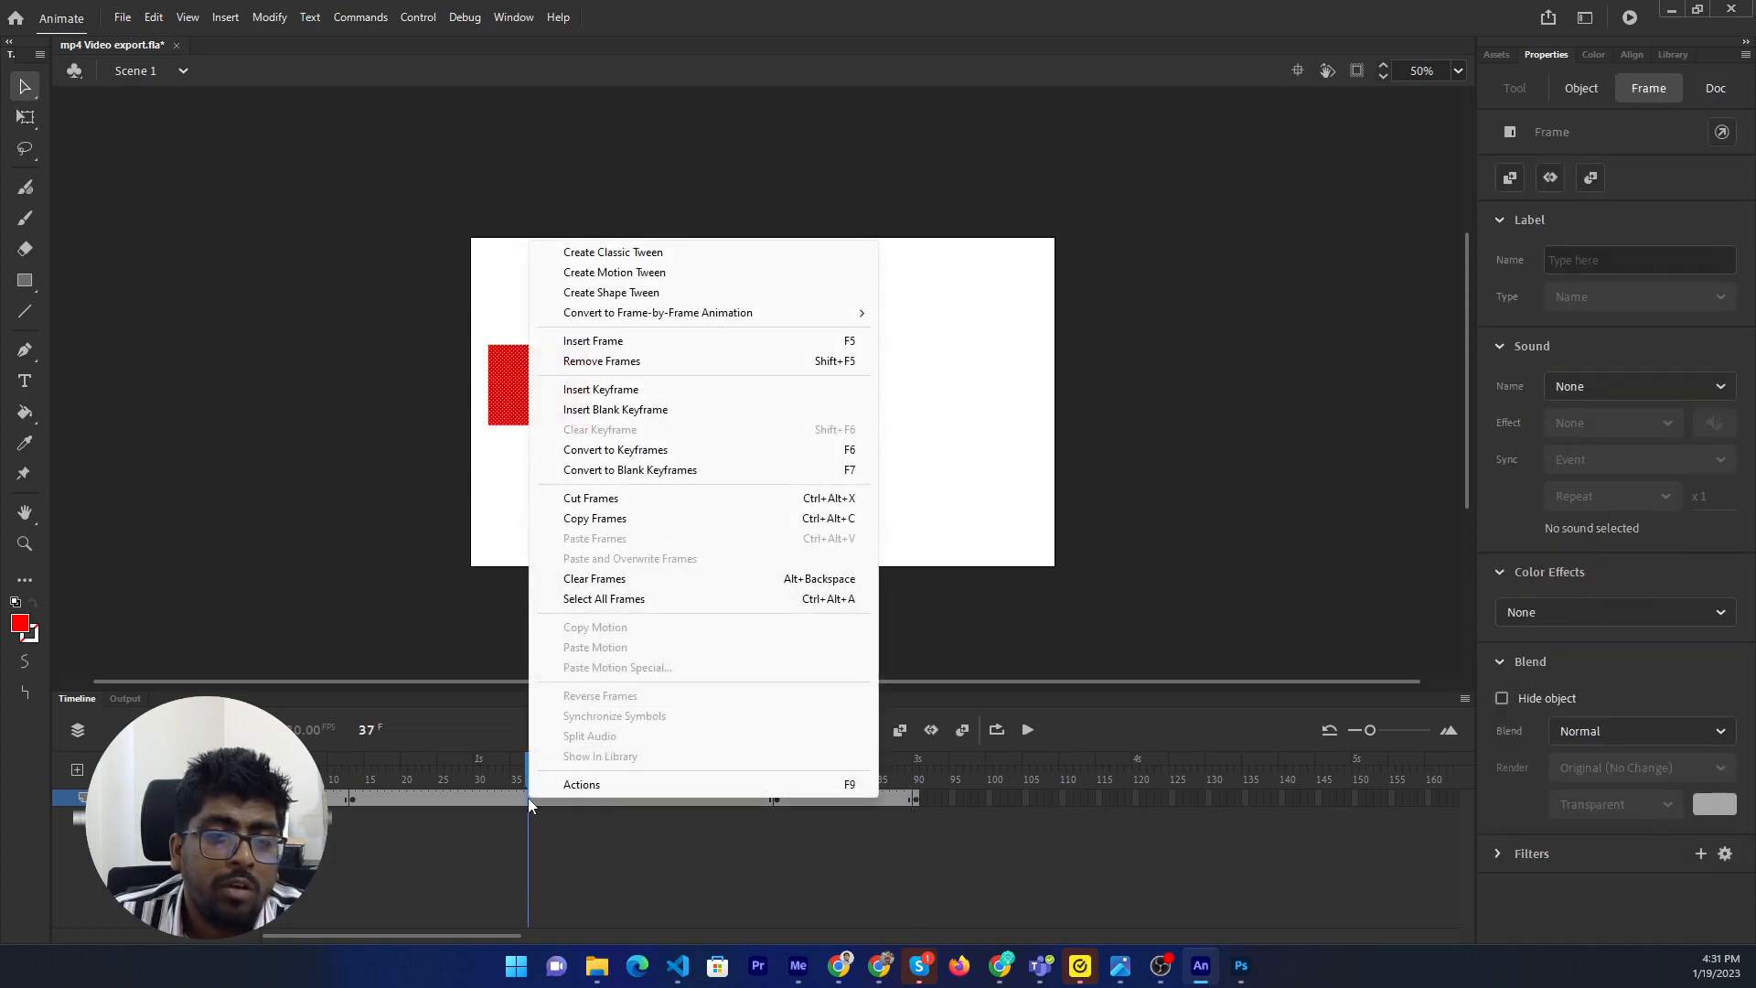
{"action": "left_click", "coordinate": [662, 253]}
{"action": "left_click", "coordinate": [971, 535]}
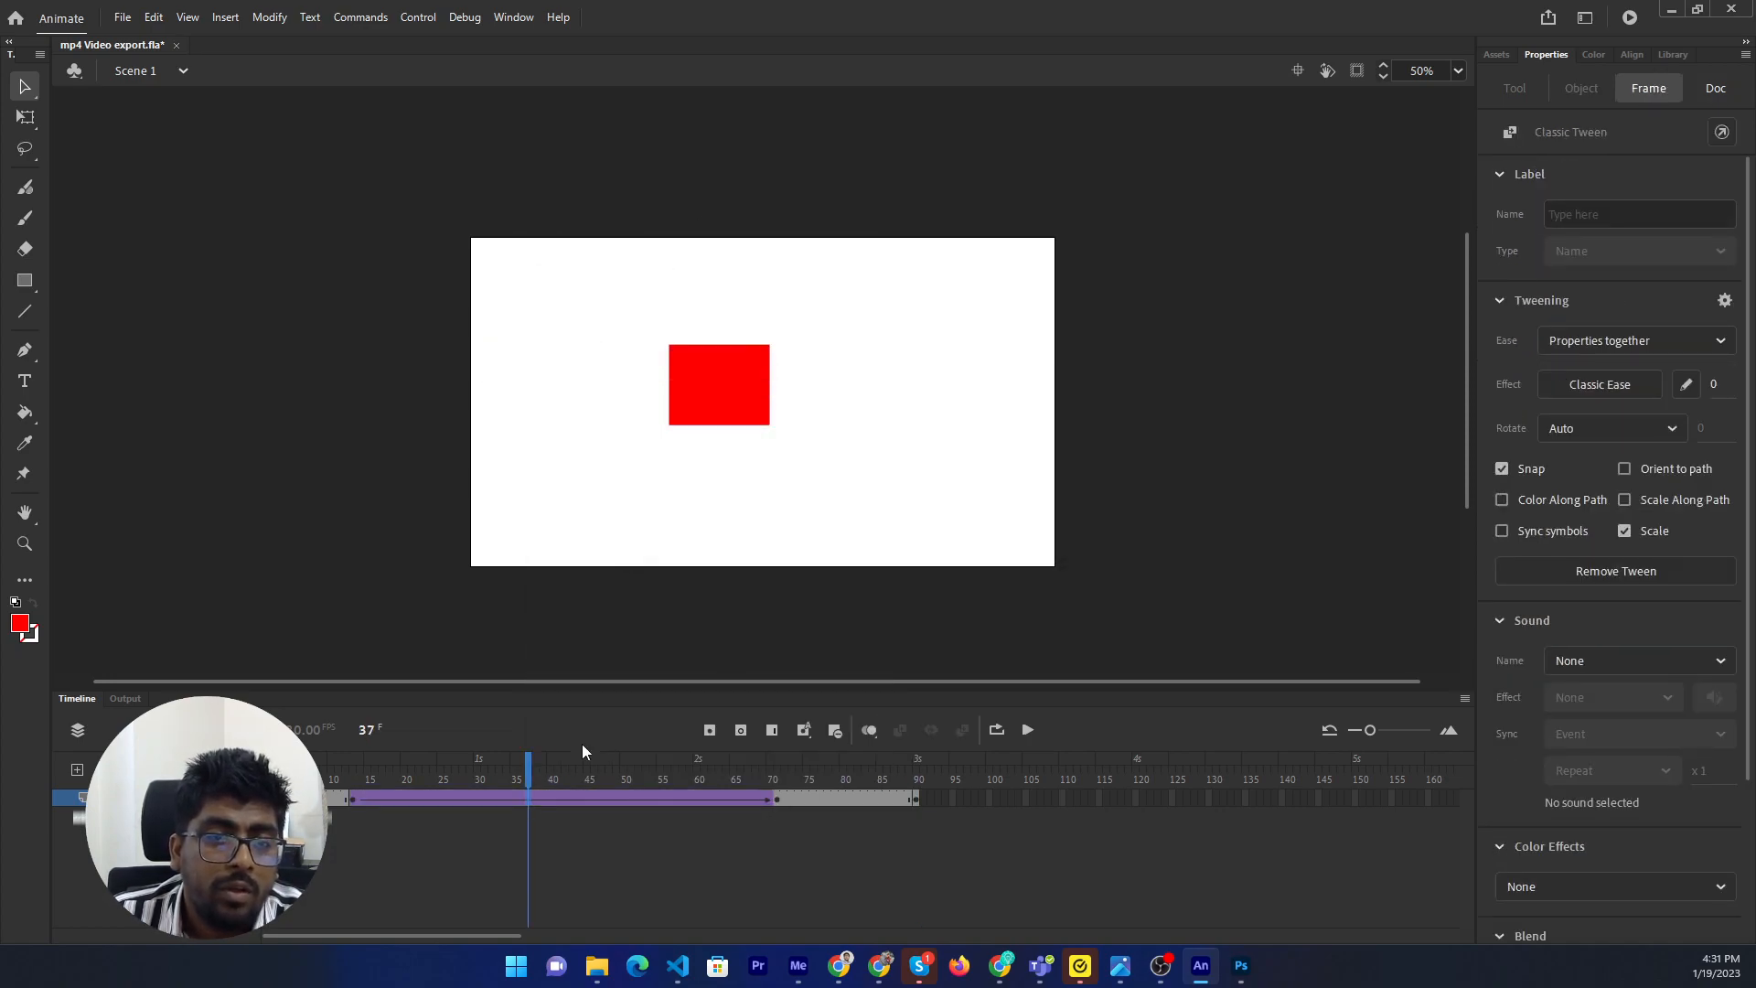
Play the animation from the beginning to check the rectangle's motion.
{"action": "left_click_drag", "start_coordinate": [526, 768], "coordinate": [274, 768]}
{"action": "left_click", "coordinate": [1126, 620]}
{"action": "left_click", "coordinate": [1029, 732]}
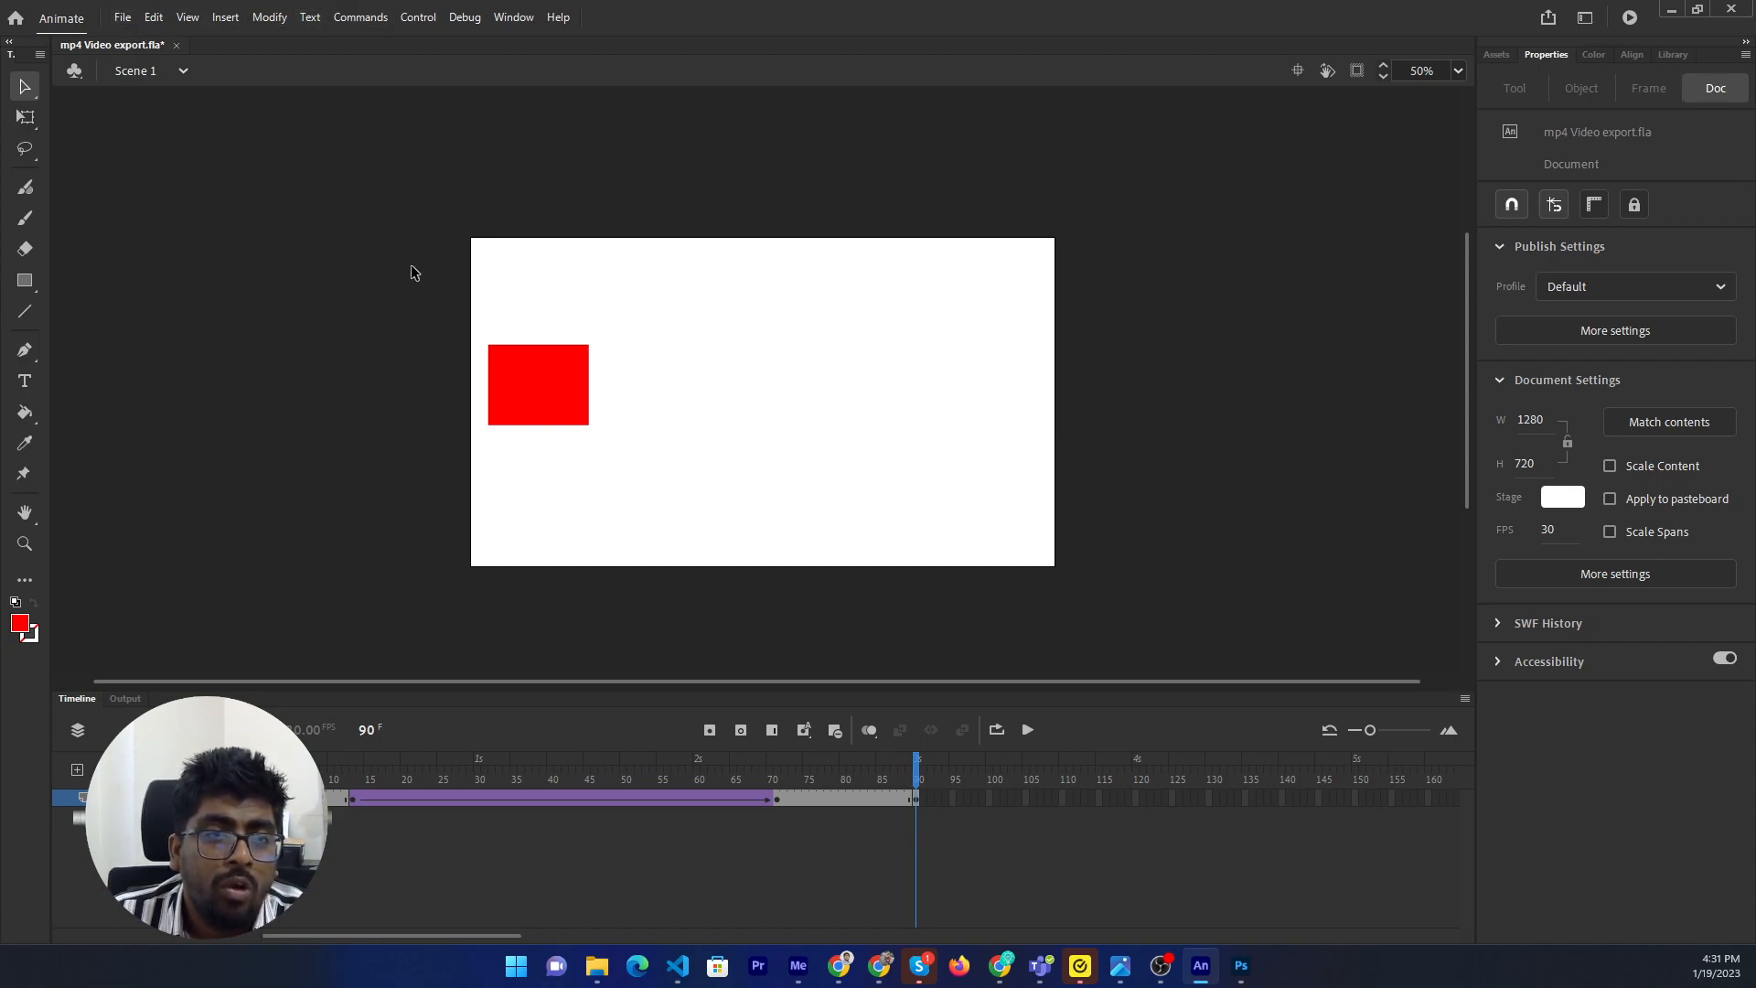
Open the Export Video/Media settings for the animation and move the dialog higher over the stage.
{"action": "left_click", "coordinate": [112, 20]}
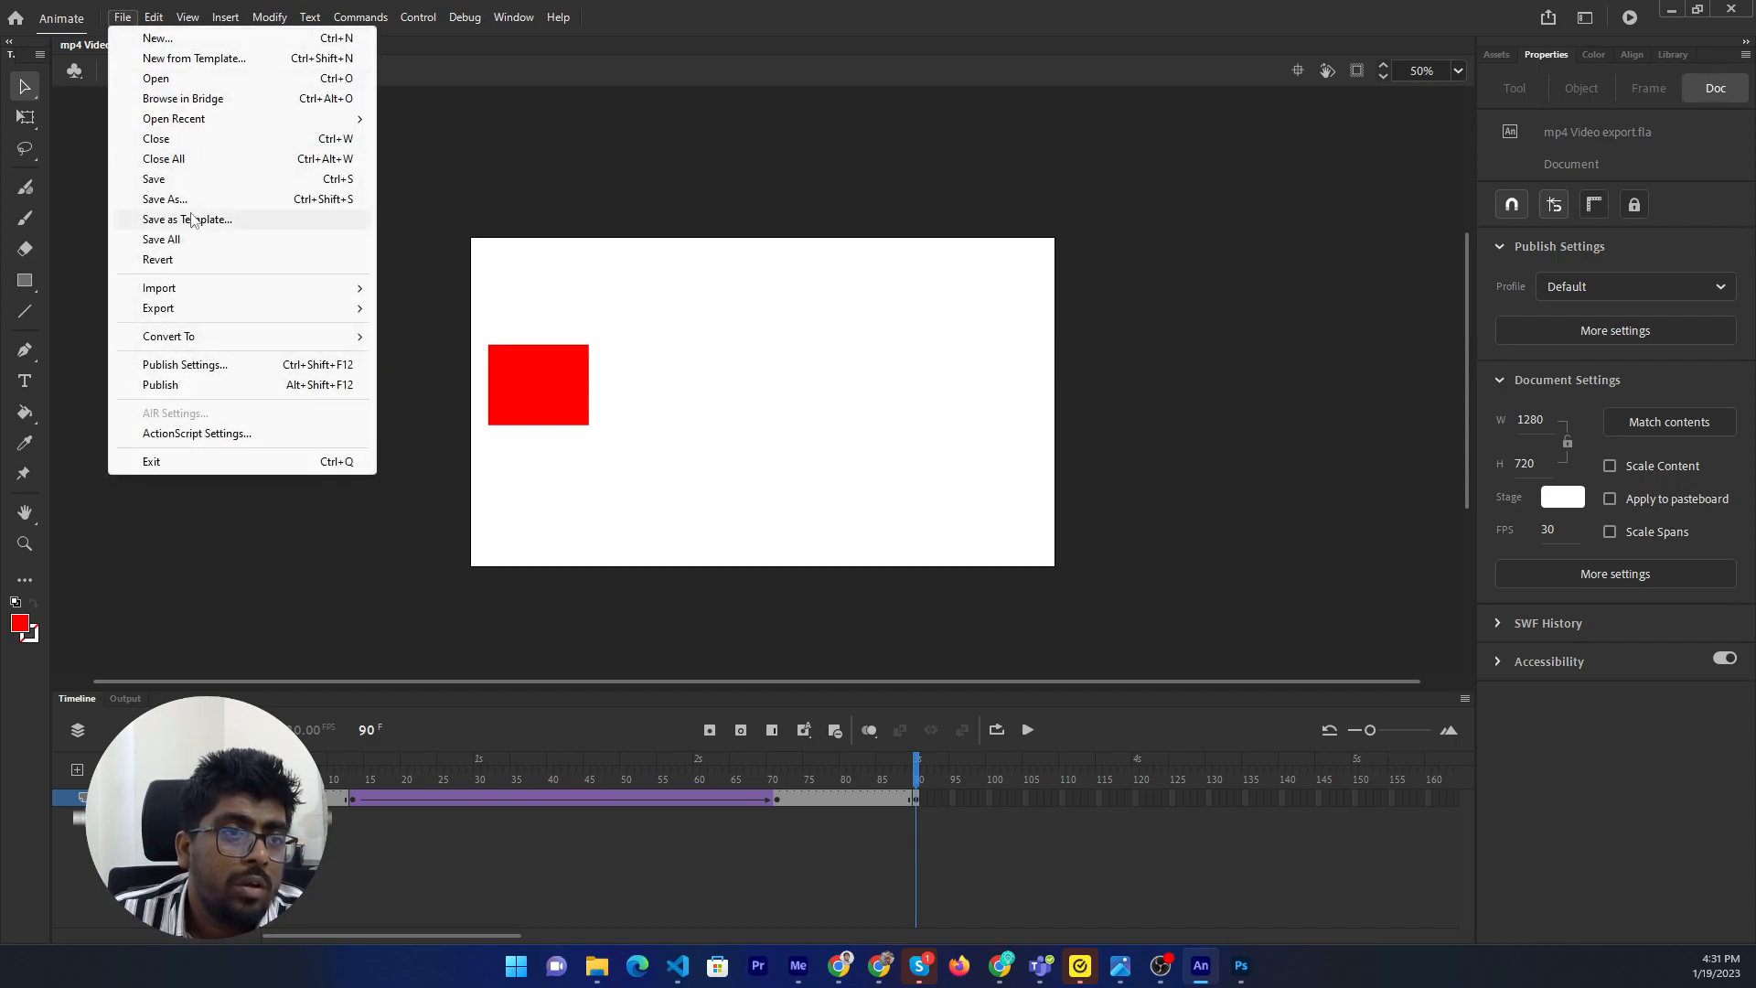
{"action": "mouse_move", "coordinate": [207, 312]}
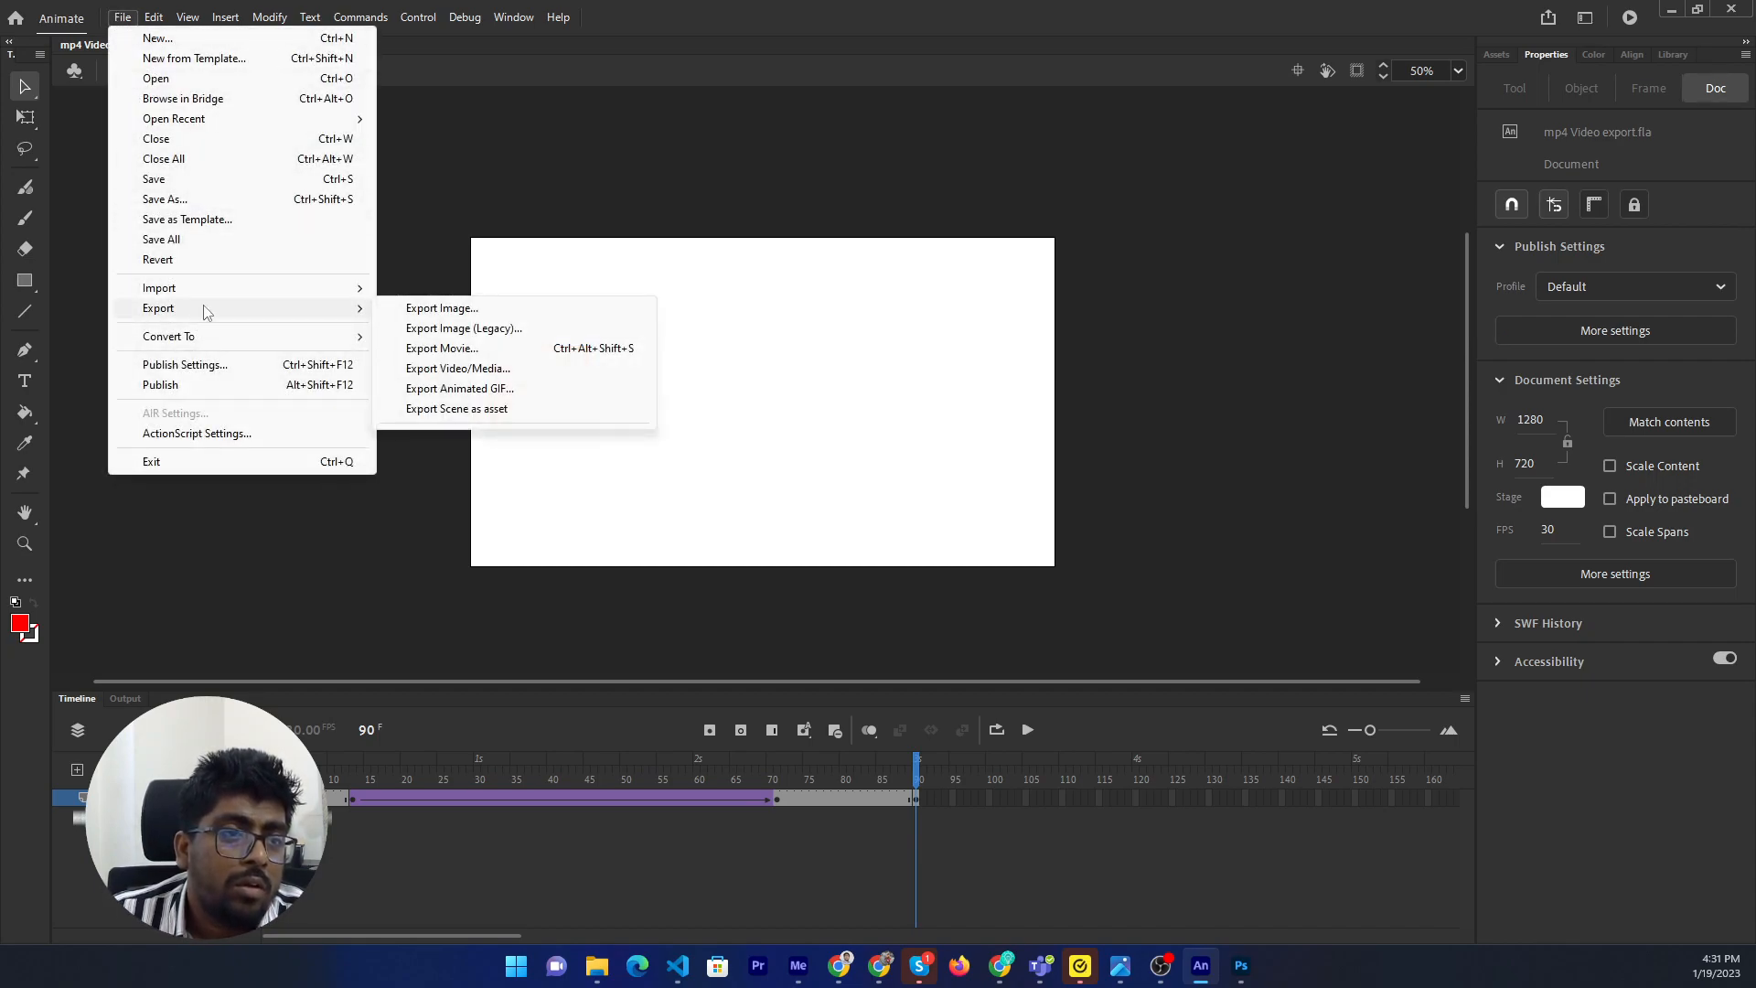
{"action": "left_click", "coordinate": [504, 376]}
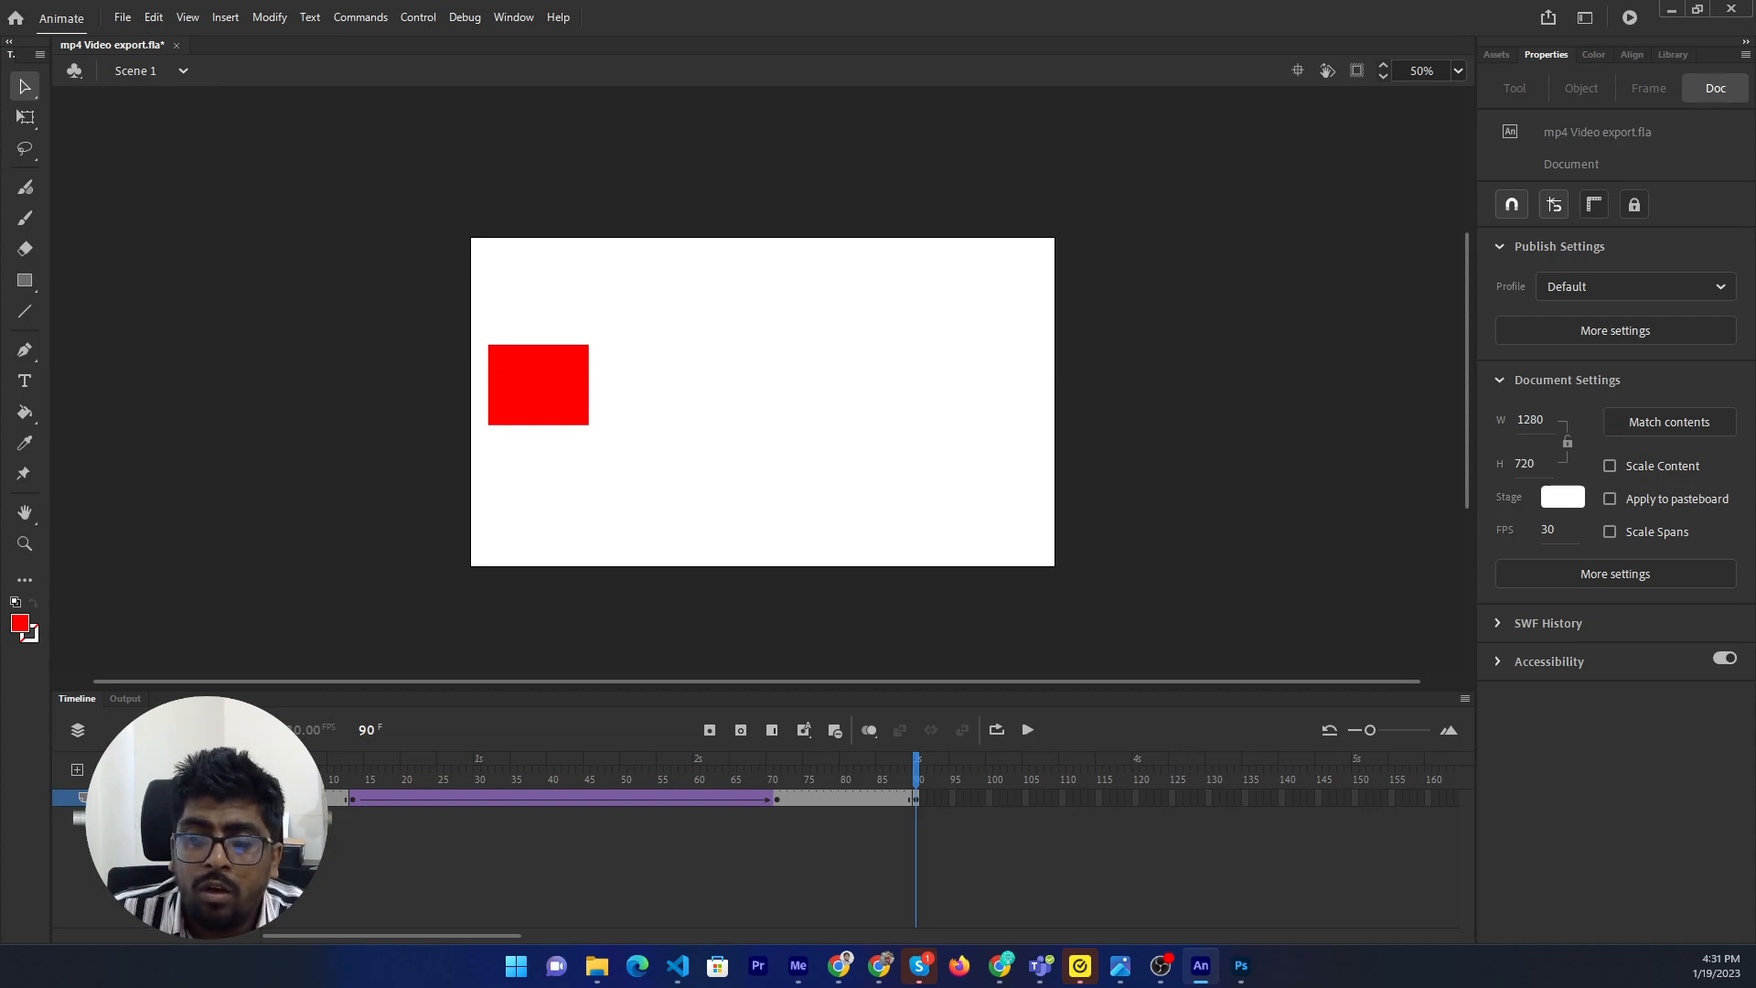
{"action": "left_click_drag", "start_coordinate": [835, 266], "coordinate": [717, 184]}
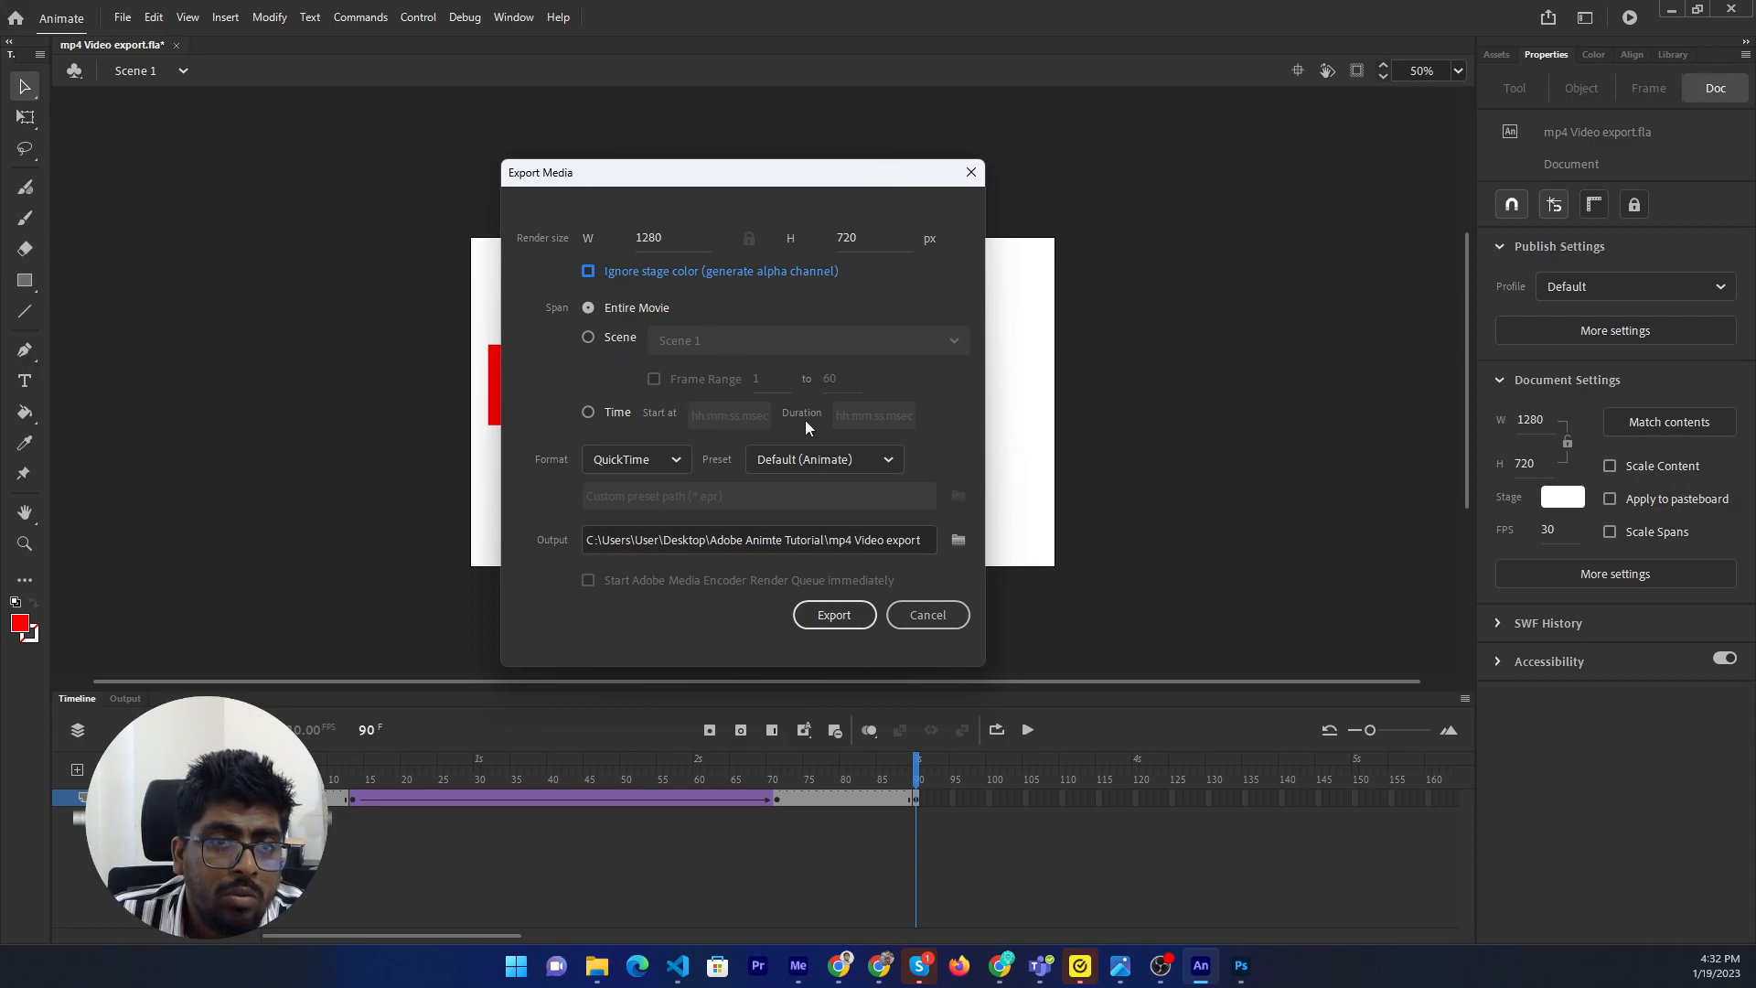
Try to set the export format to H.264.
{"action": "left_click", "coordinate": [663, 460]}
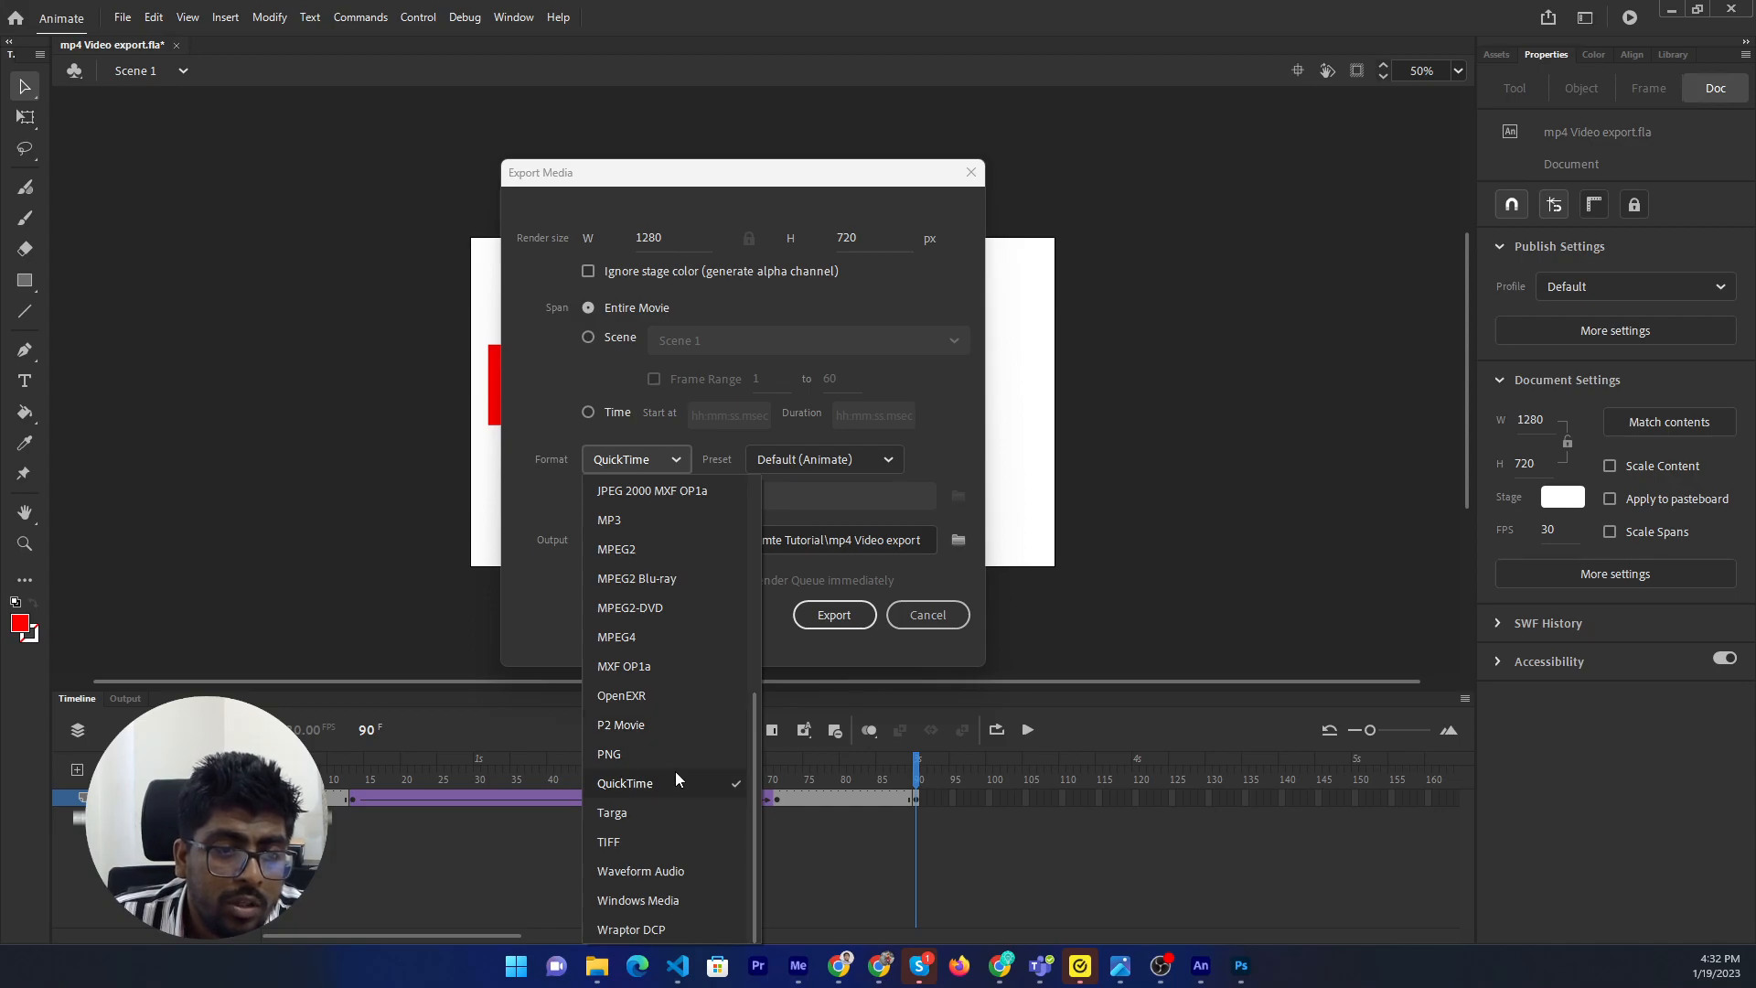
{"action": "scroll", "coordinate": [691, 723], "scroll_direction": "up", "scroll_amount": 5}
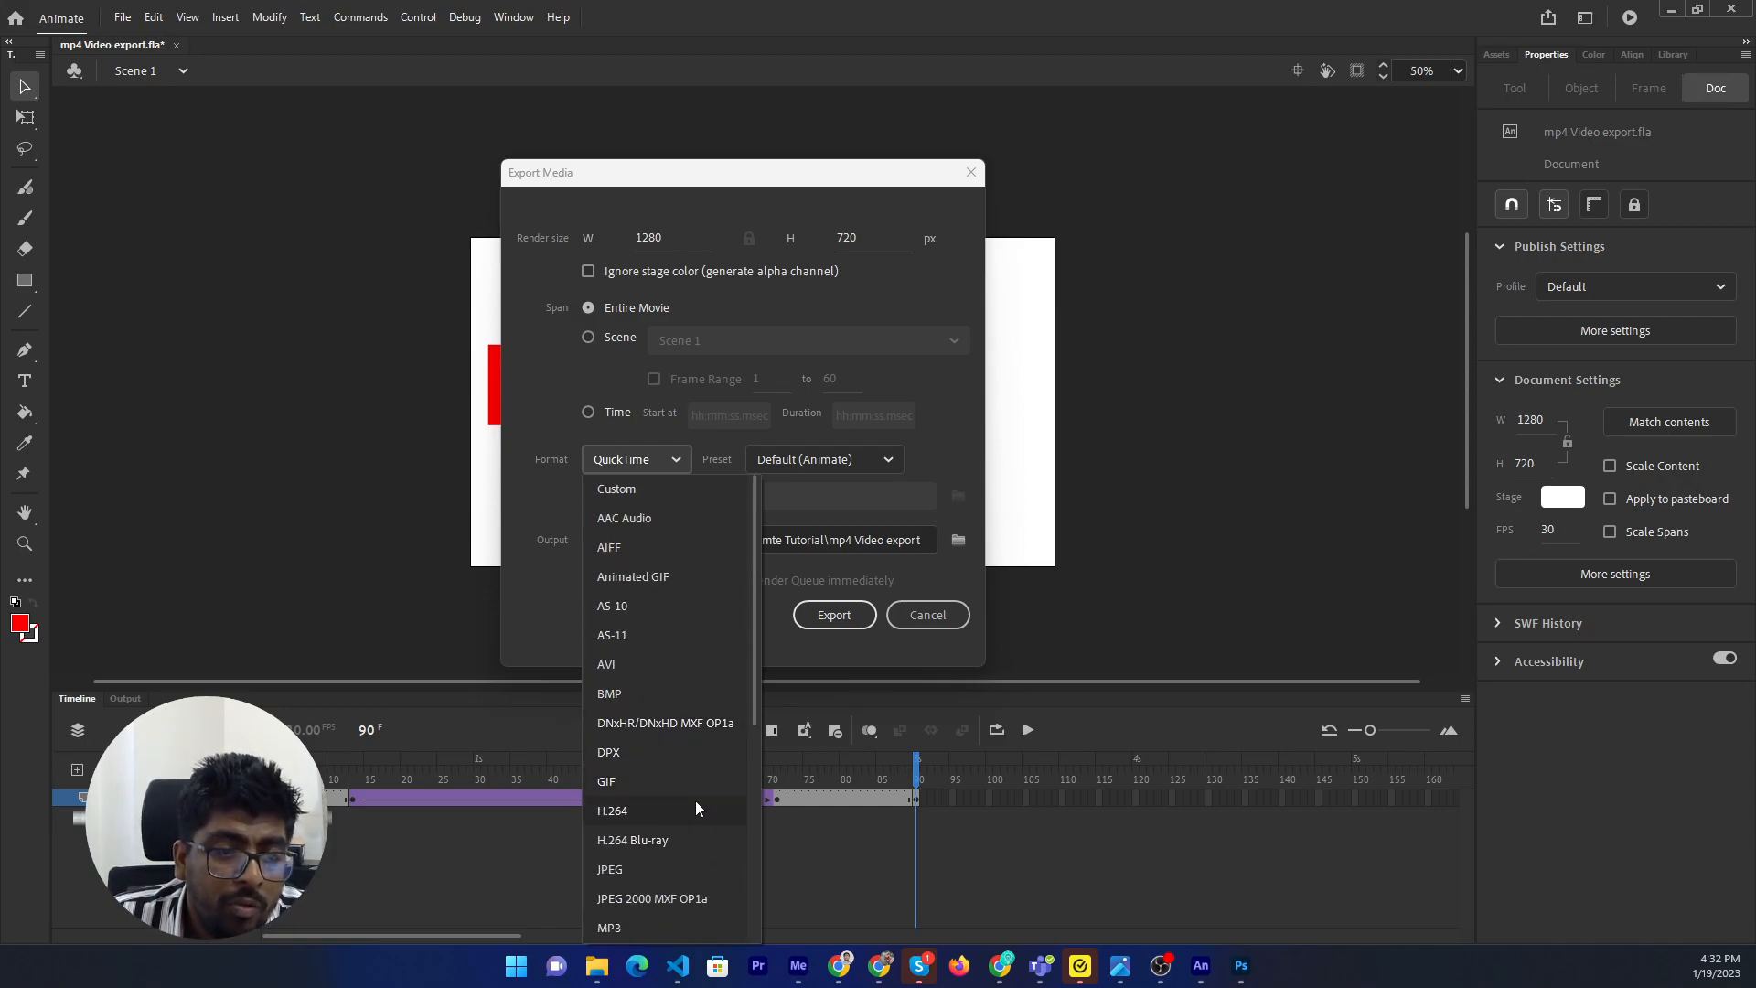
{"action": "left_click", "coordinate": [672, 812]}
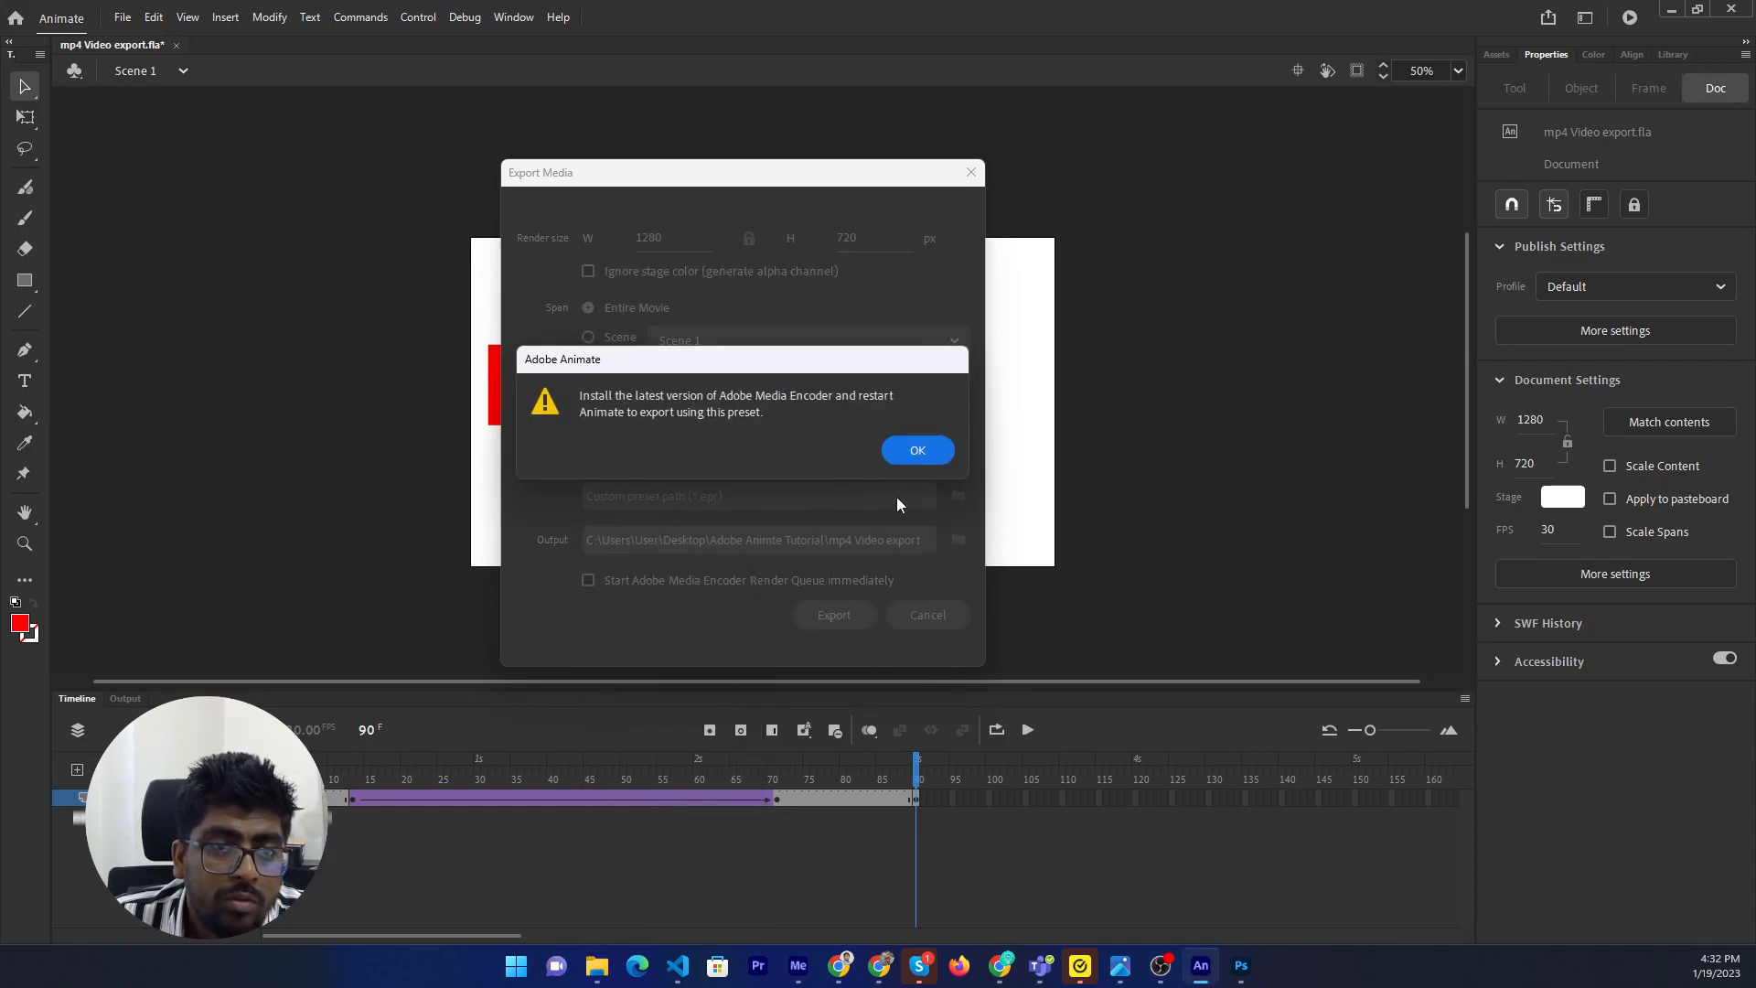
{"action": "left_click", "coordinate": [916, 451]}
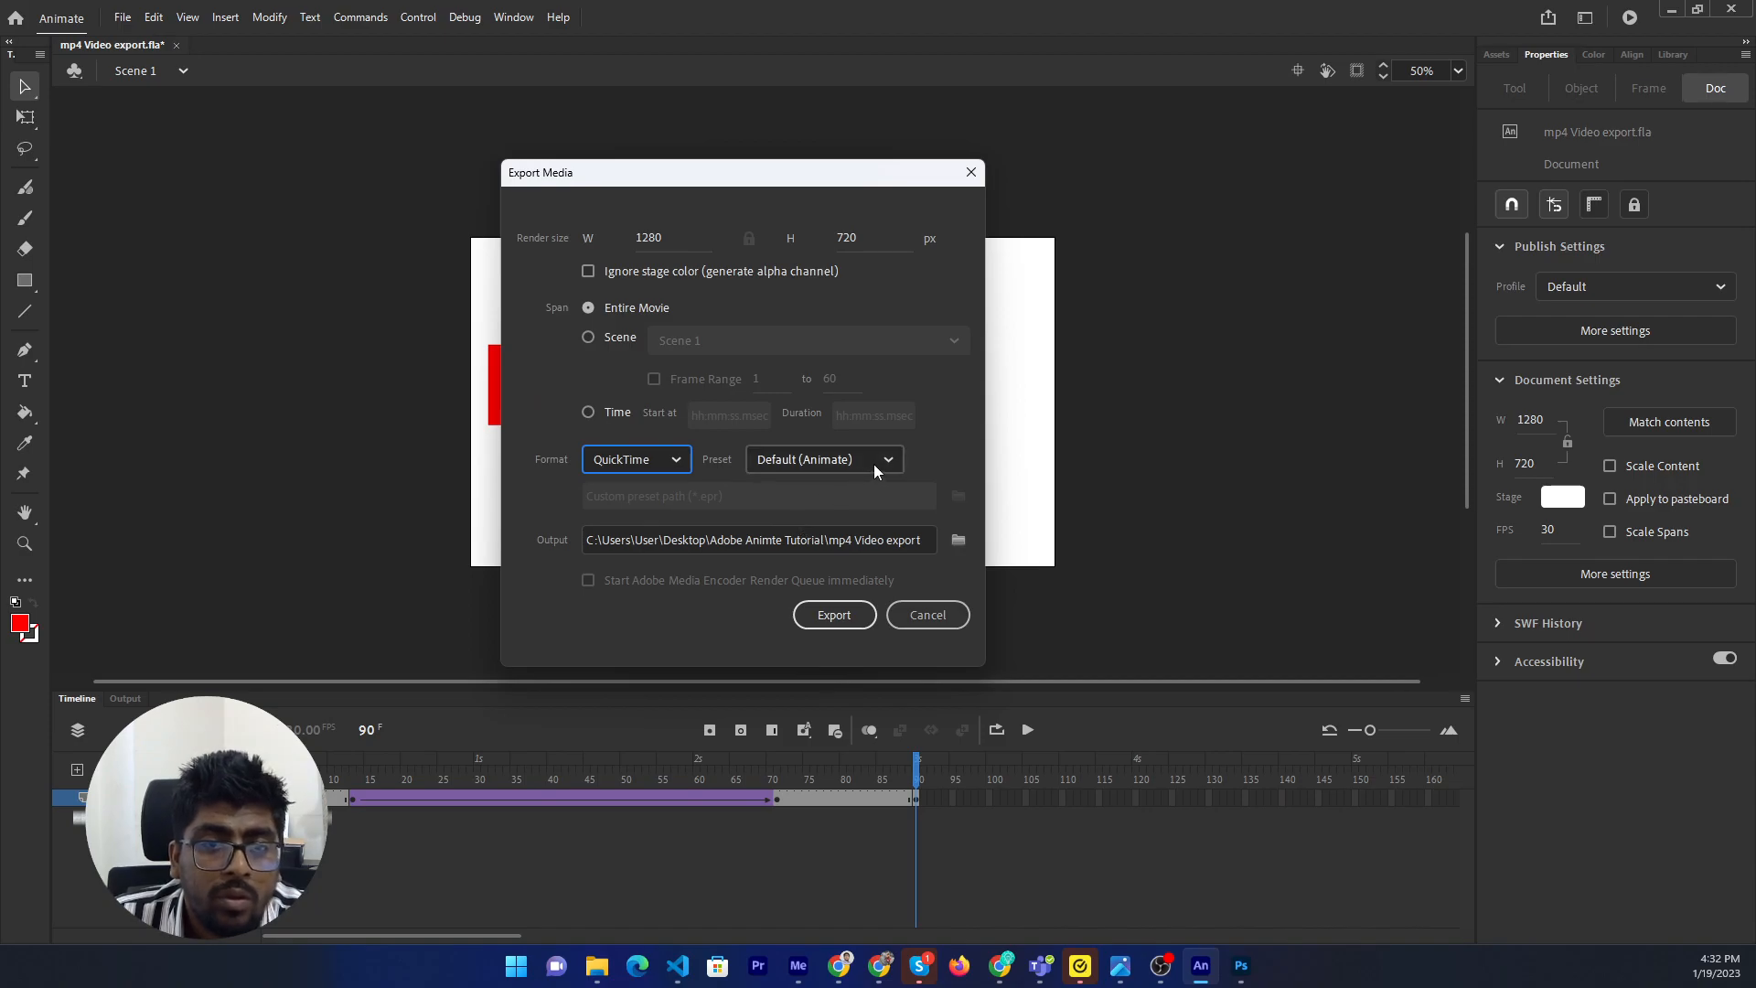
Choose the Default (Animate) preset for the QuickTime export.
{"action": "left_click", "coordinate": [874, 463]}
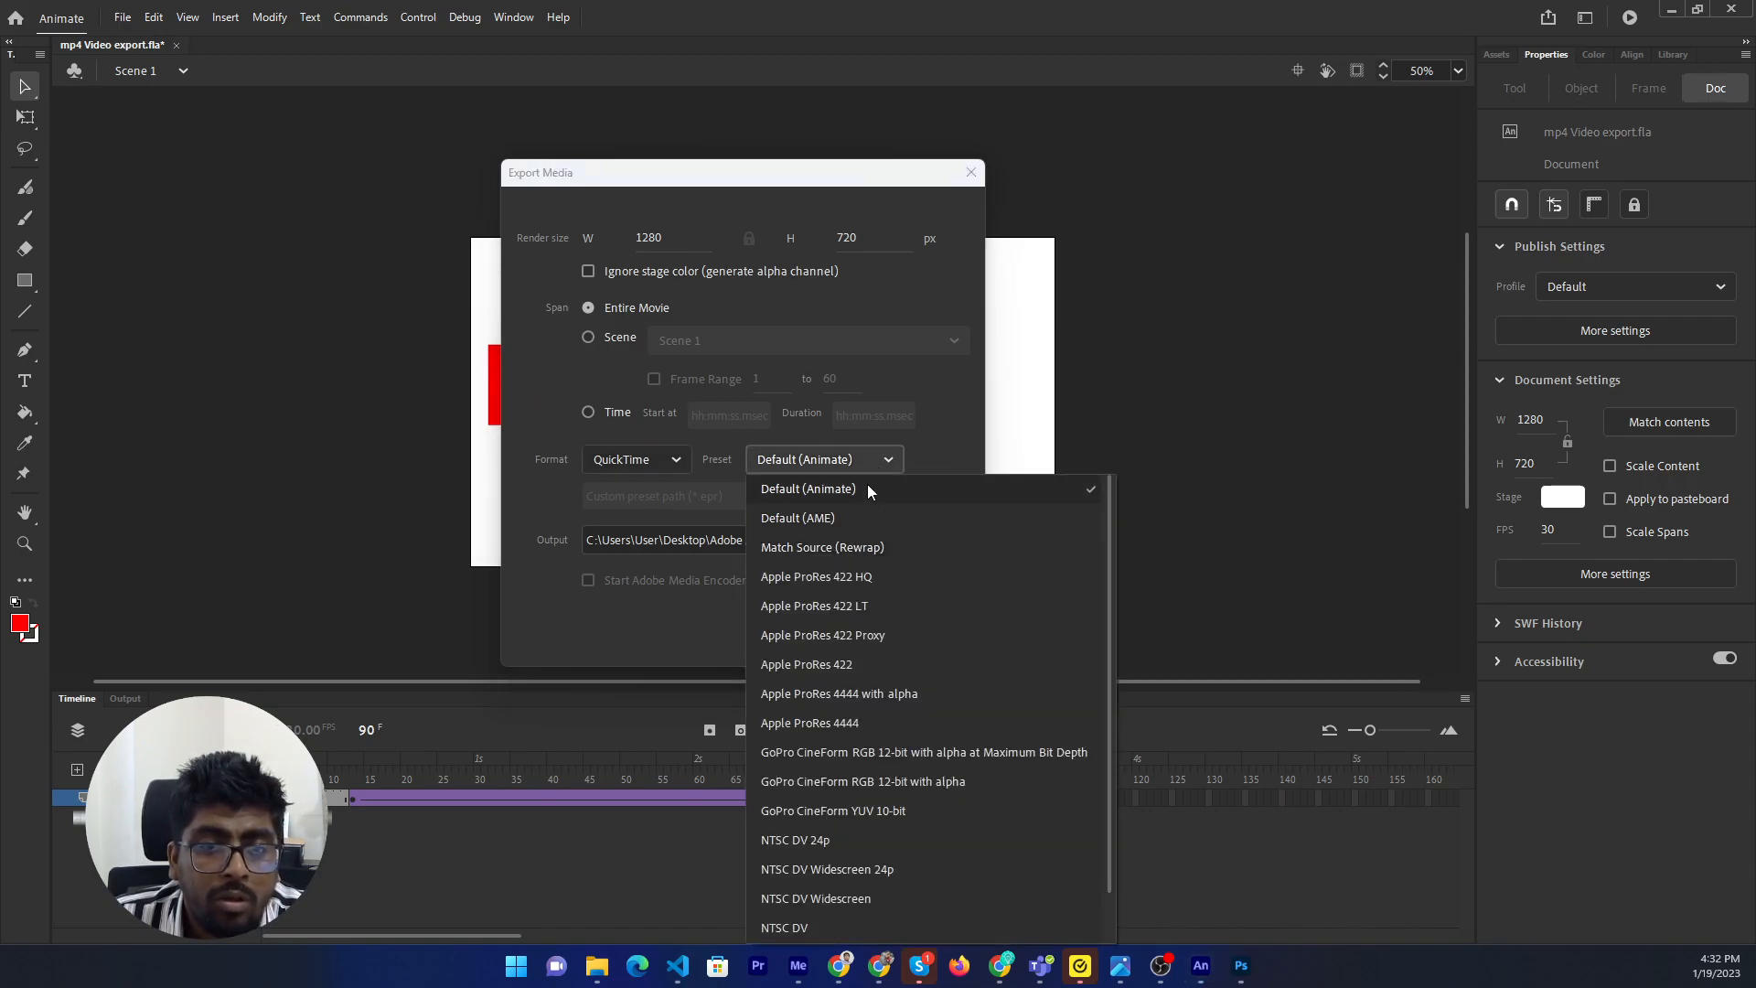
{"action": "left_click", "coordinate": [867, 487]}
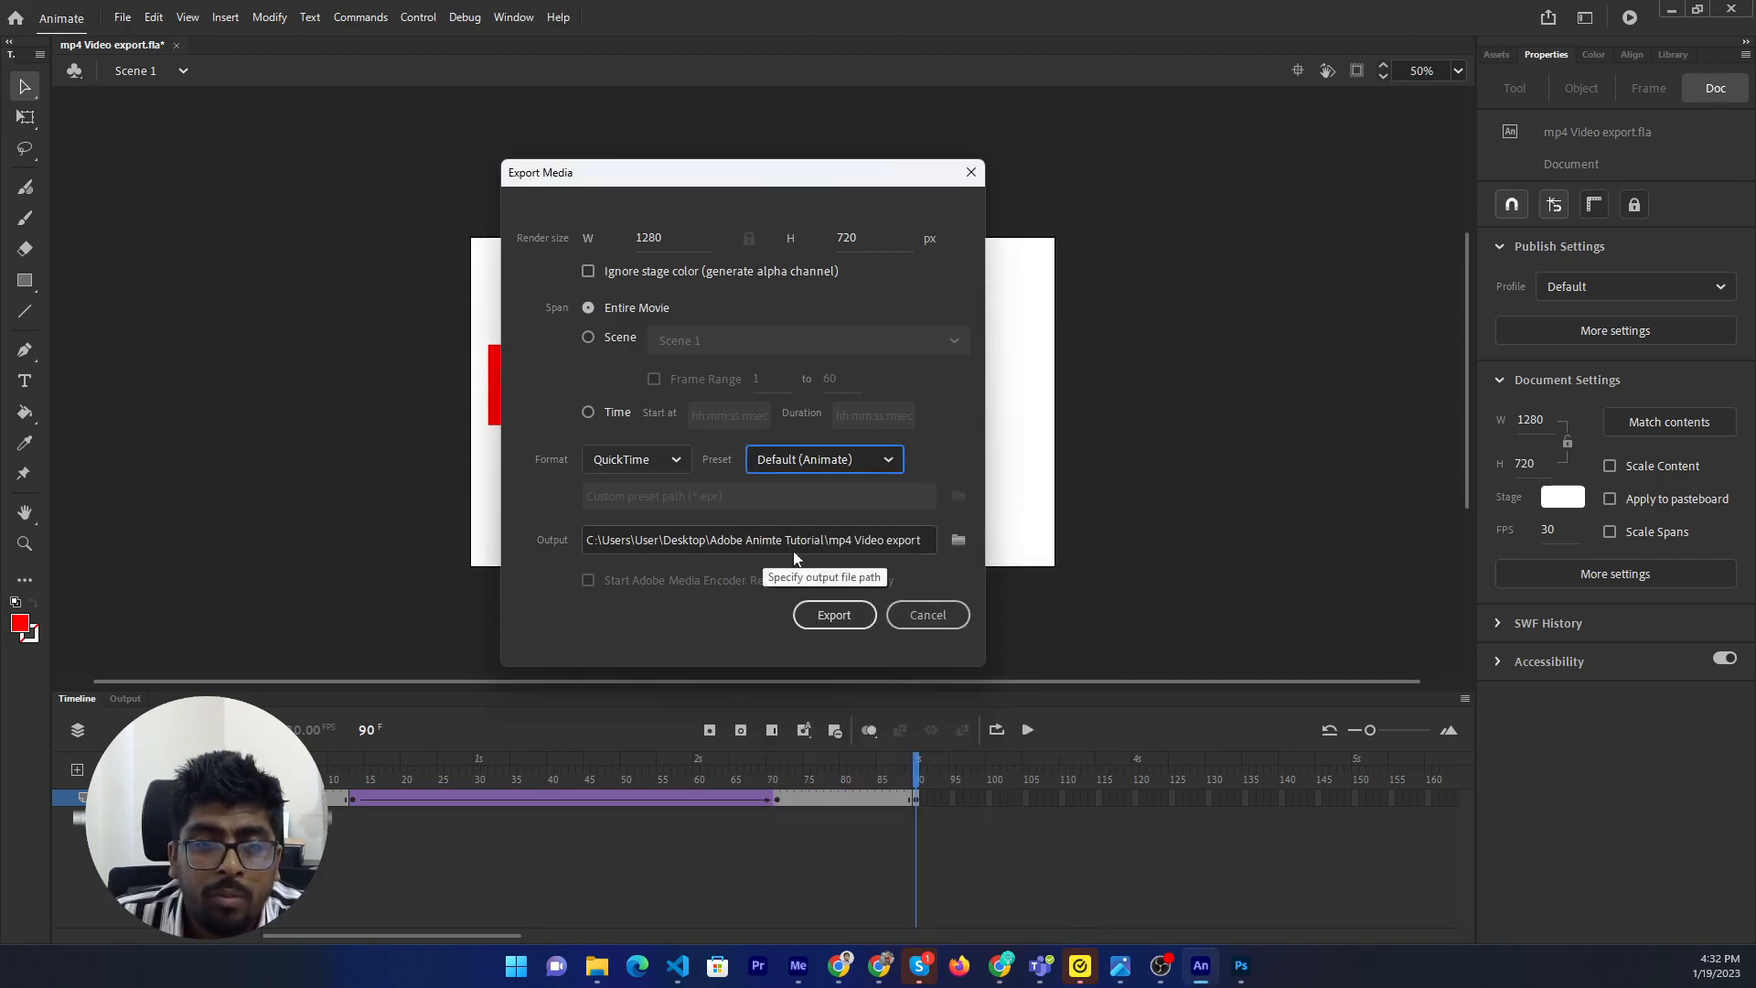
{"action": "left_click", "coordinate": [882, 465]}
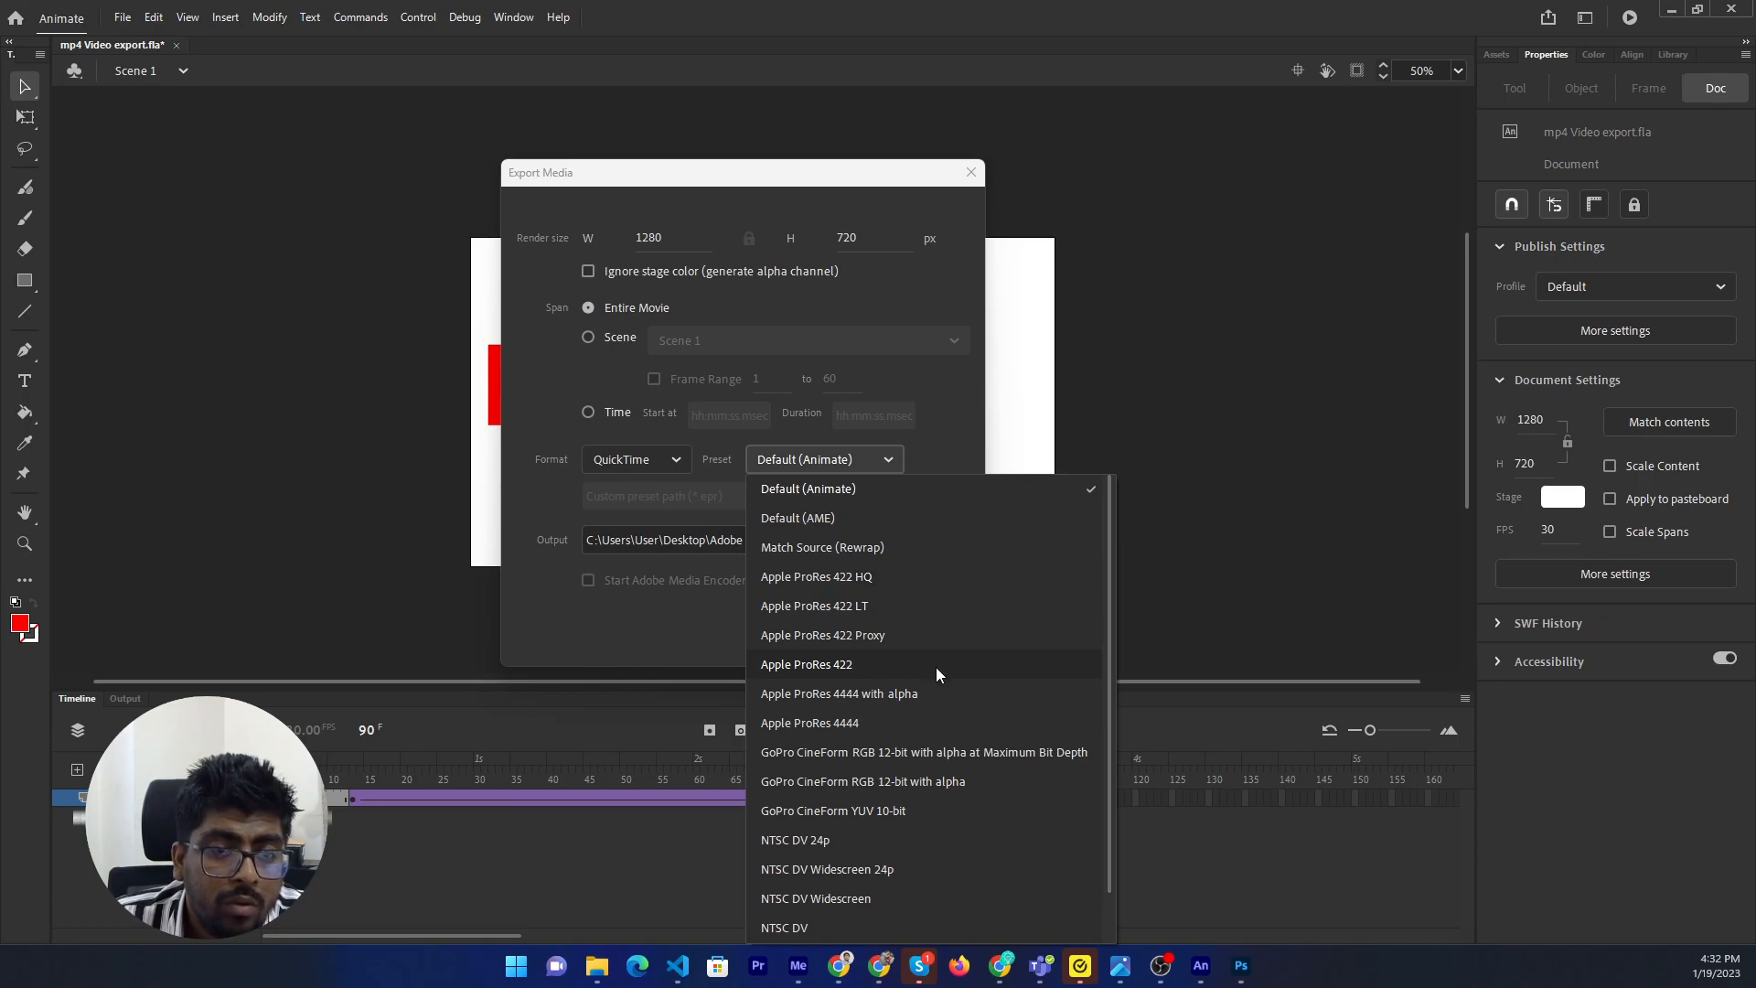
{"action": "left_click", "coordinate": [910, 462]}
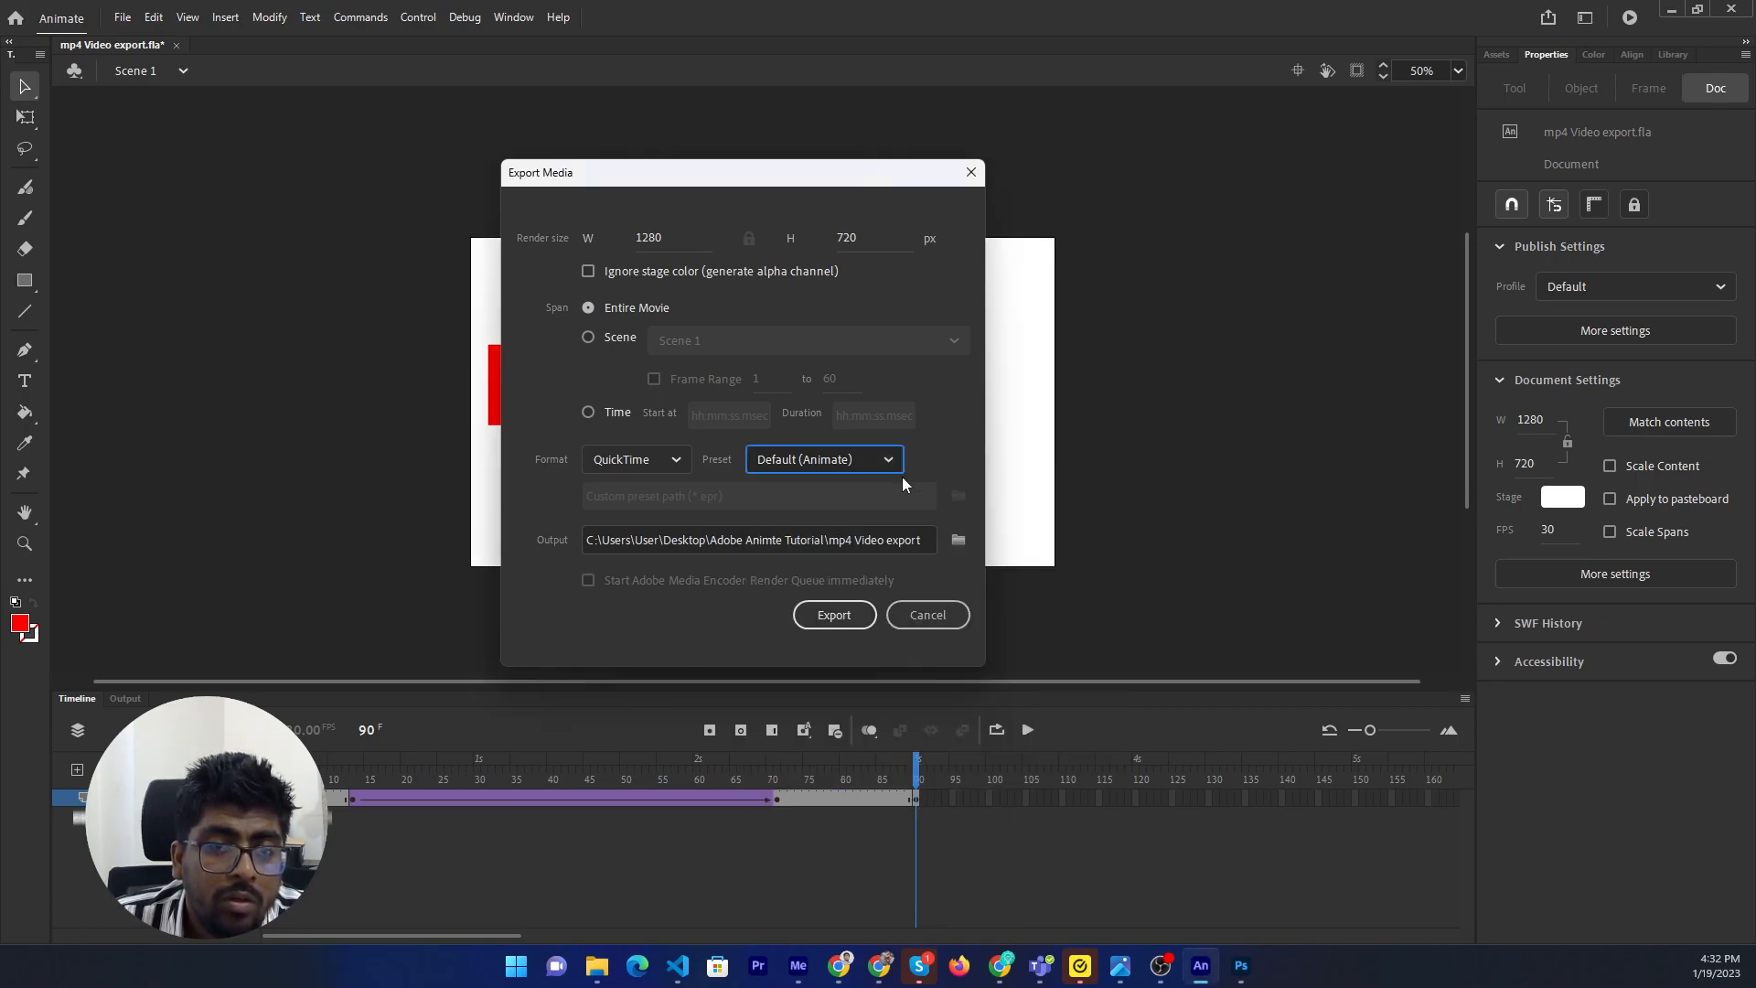
Set the export destination to the Adobe Animte Tutorial folder on the Desktop, with the file name mp4 Video export.
{"action": "left_click", "coordinate": [958, 539]}
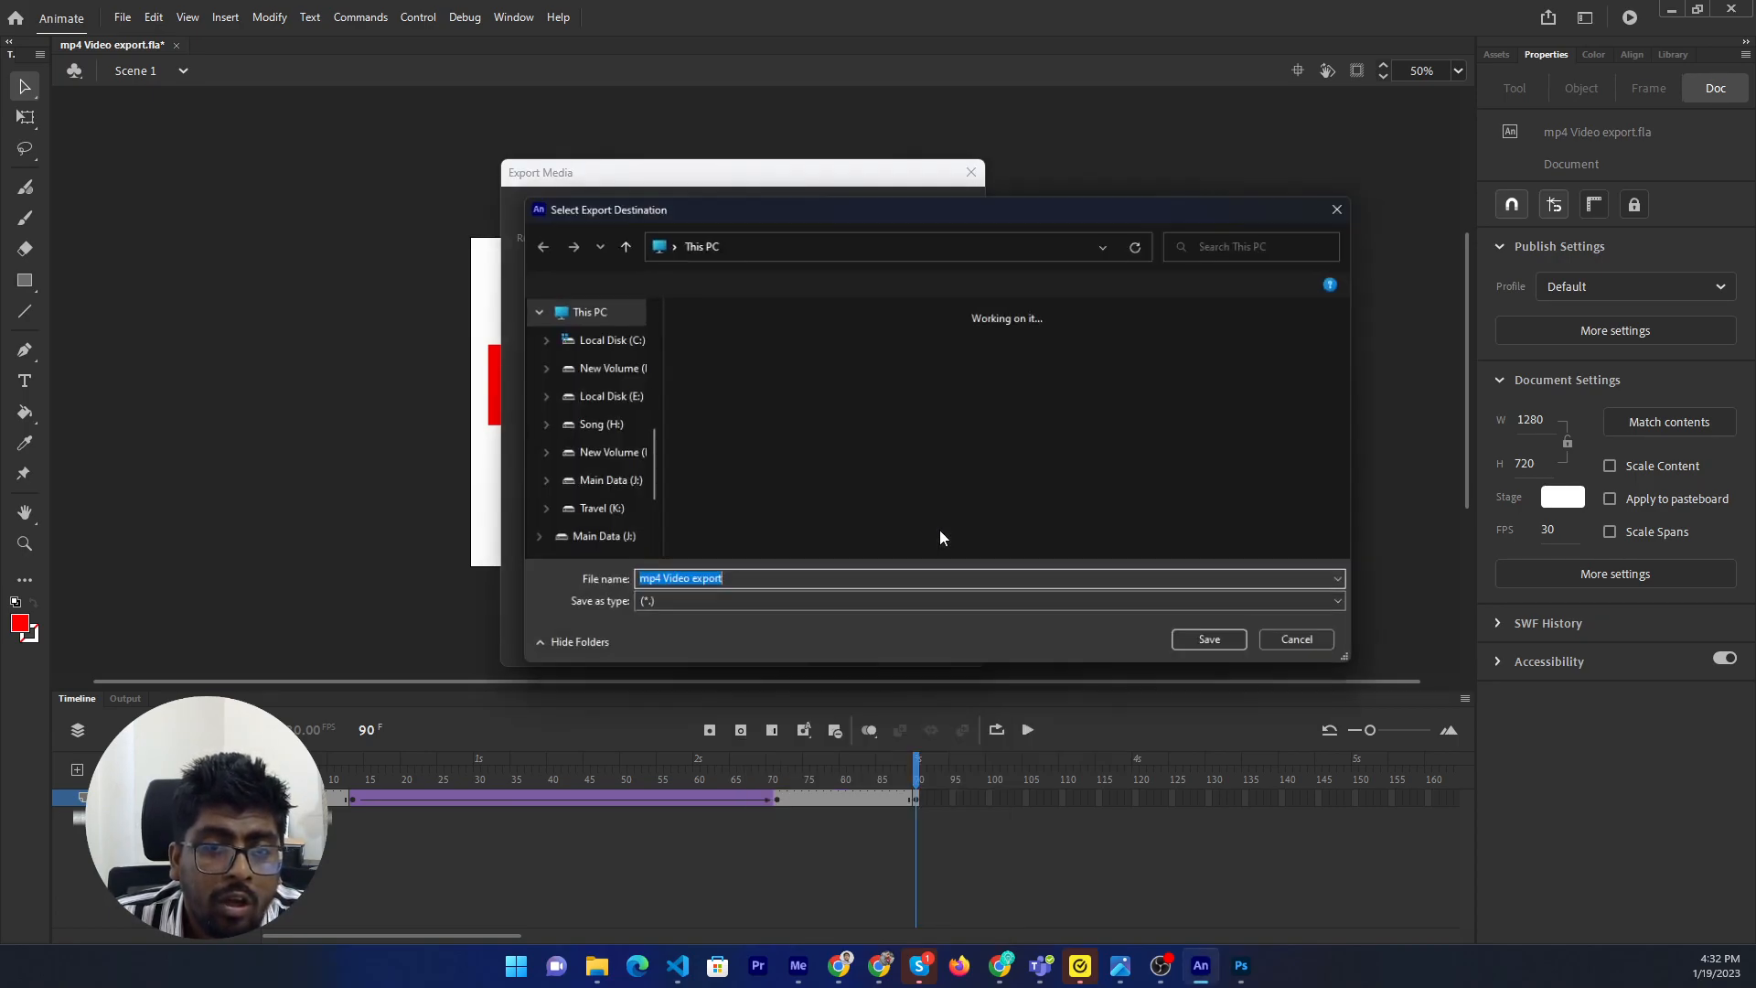
{"action": "scroll", "coordinate": [588, 366], "scroll_direction": "up", "scroll_amount": 3}
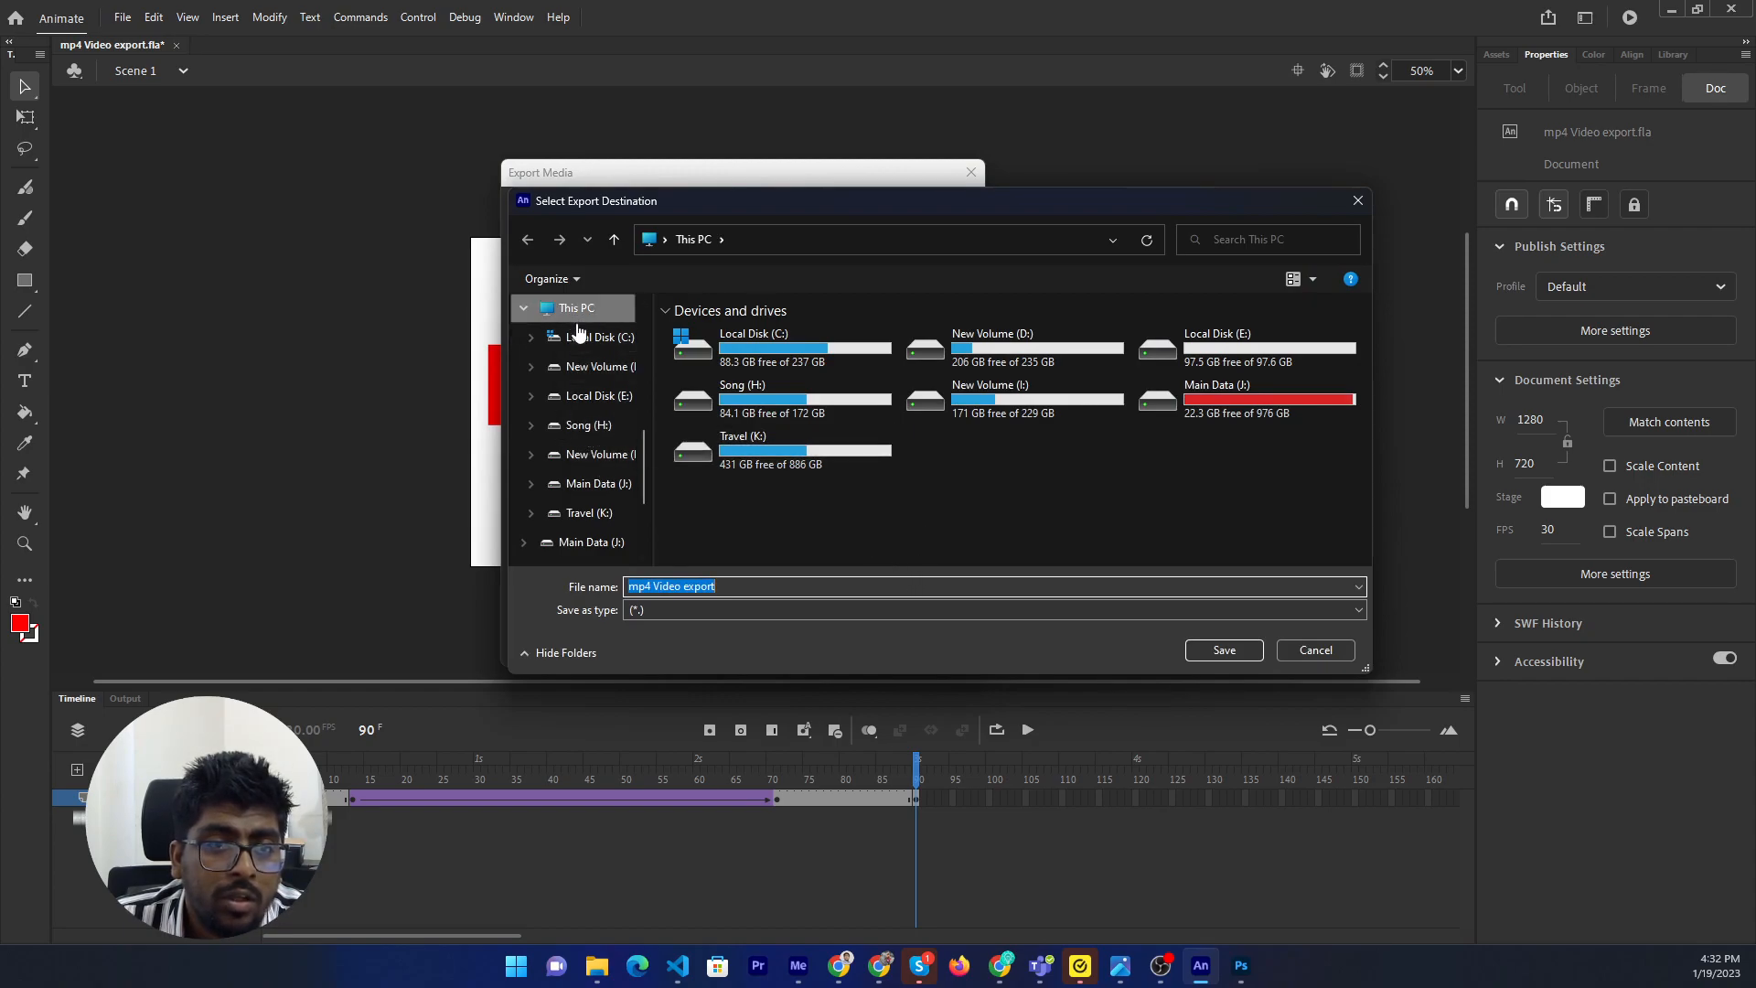
{"action": "scroll", "coordinate": [616, 510], "scroll_direction": "up", "scroll_amount": 3}
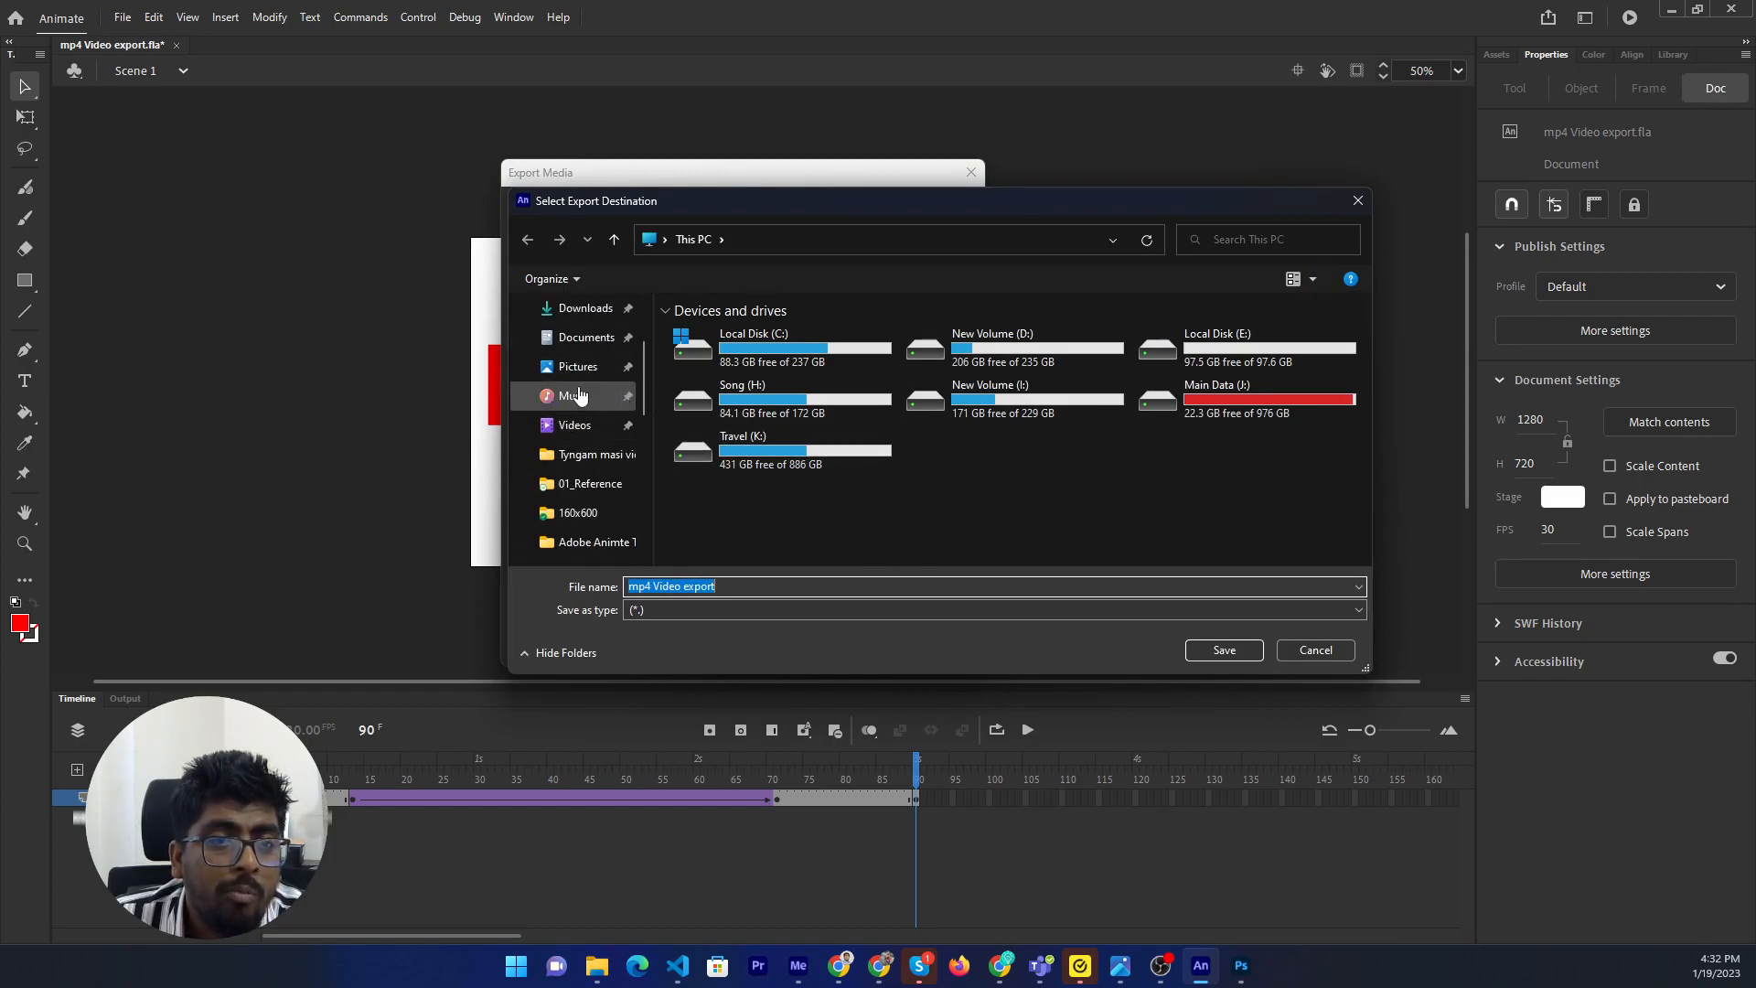
{"action": "scroll", "coordinate": [595, 439], "scroll_direction": "up", "scroll_amount": 3}
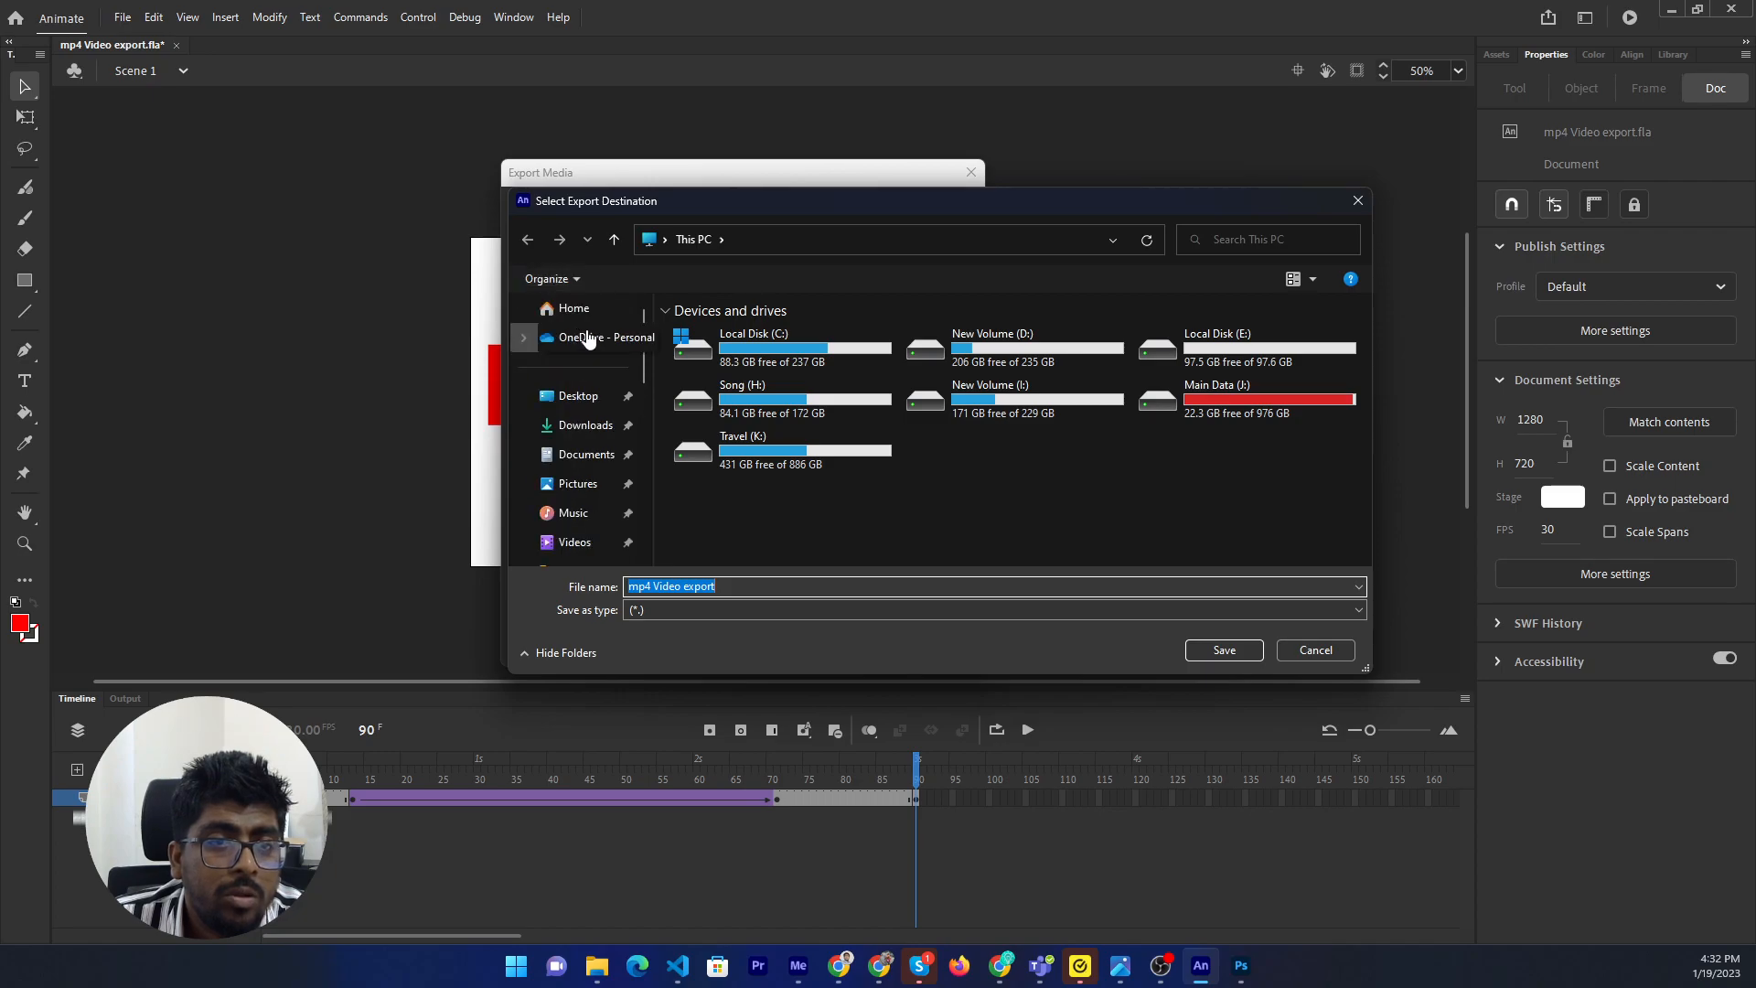
{"action": "scroll", "coordinate": [590, 453], "scroll_direction": "down", "scroll_amount": 2}
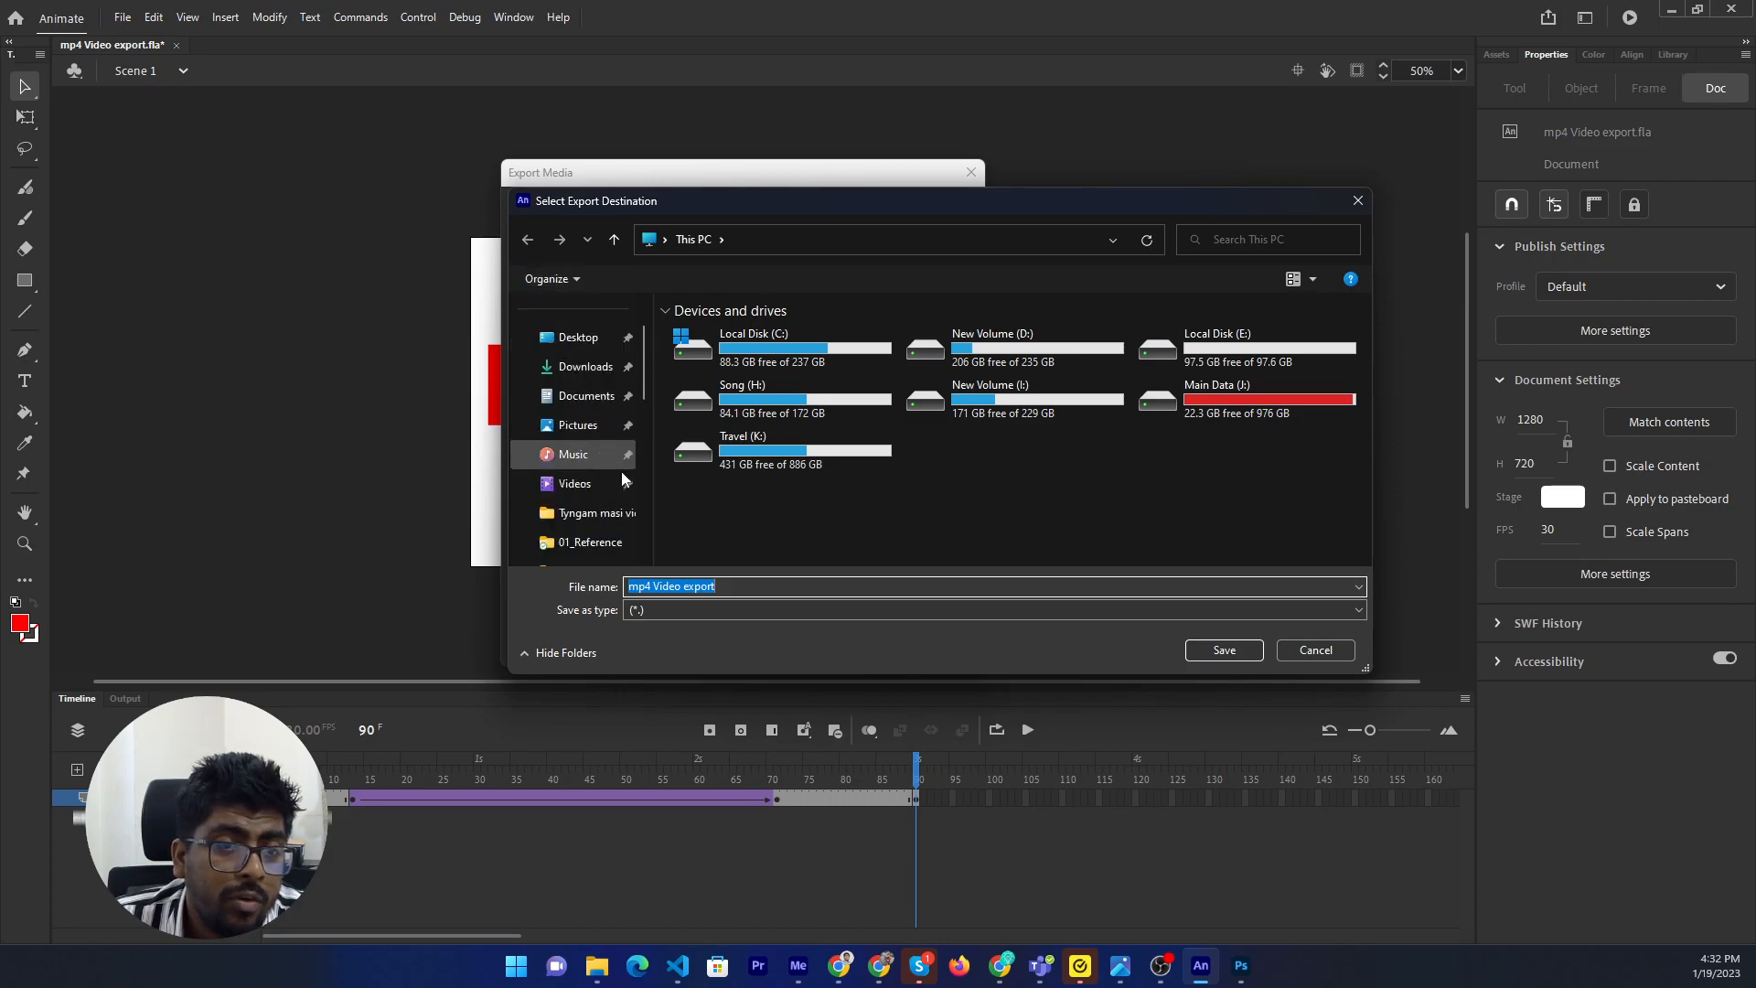
{"action": "scroll", "coordinate": [603, 499], "scroll_direction": "down", "scroll_amount": 5}
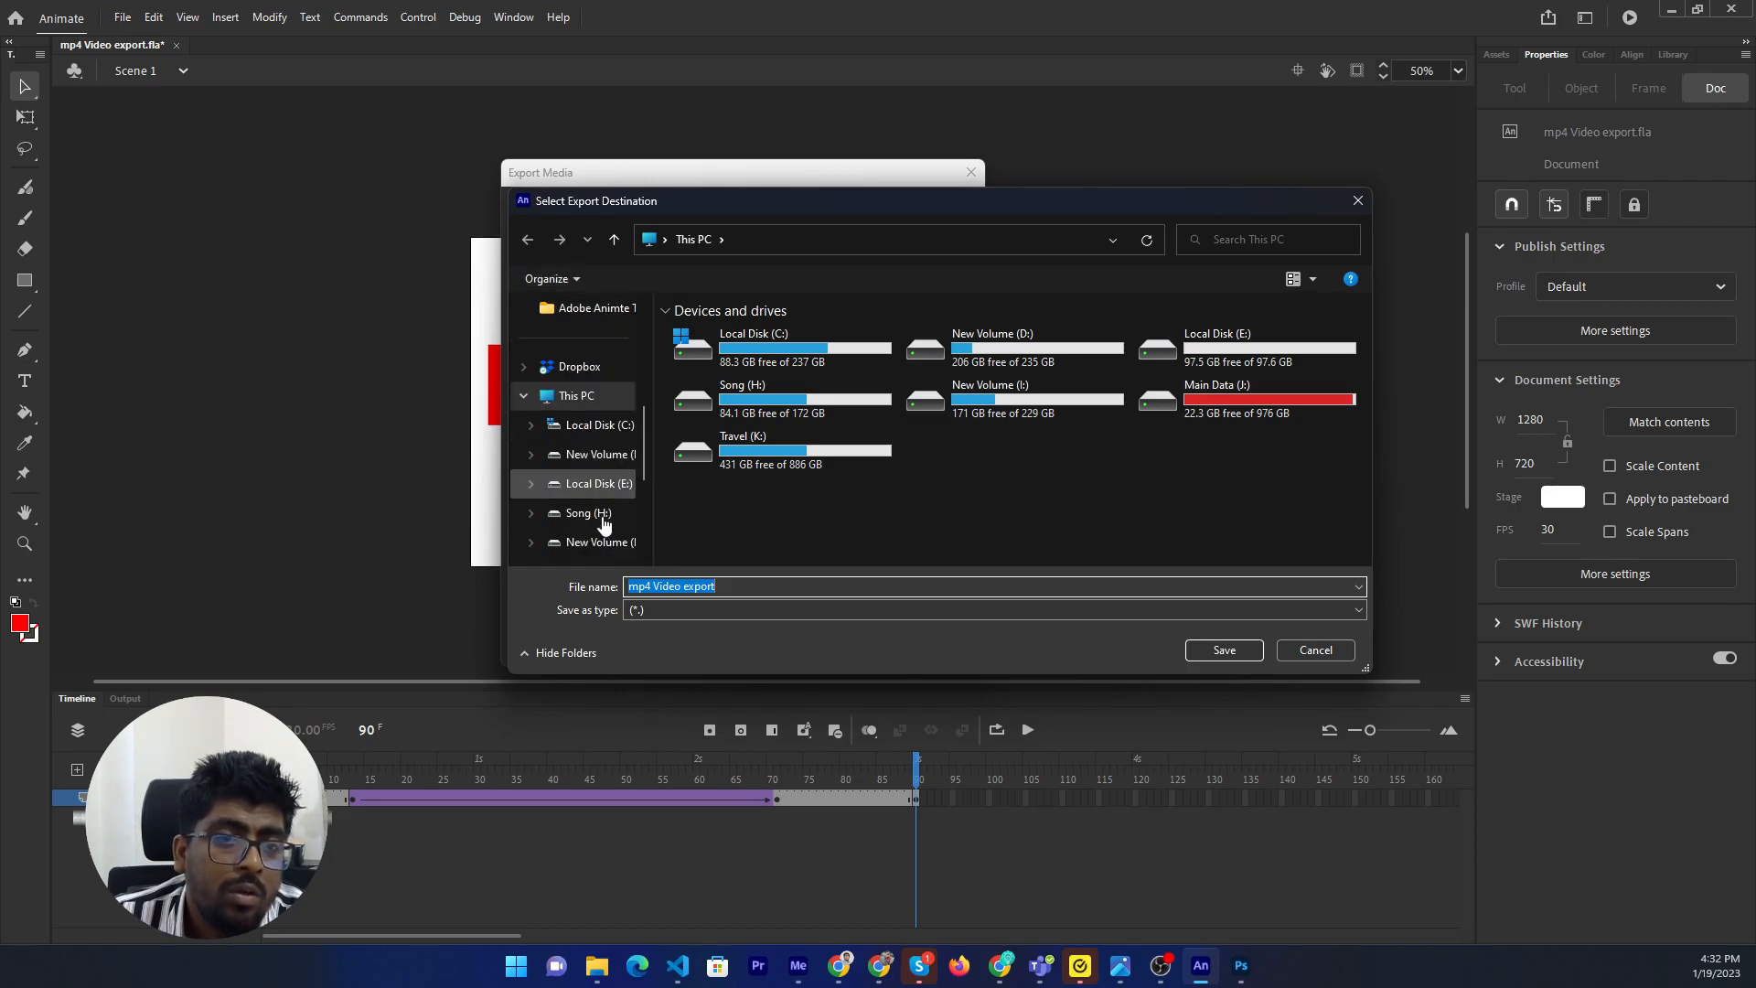
{"action": "scroll", "coordinate": [600, 510], "scroll_direction": "up", "scroll_amount": 5}
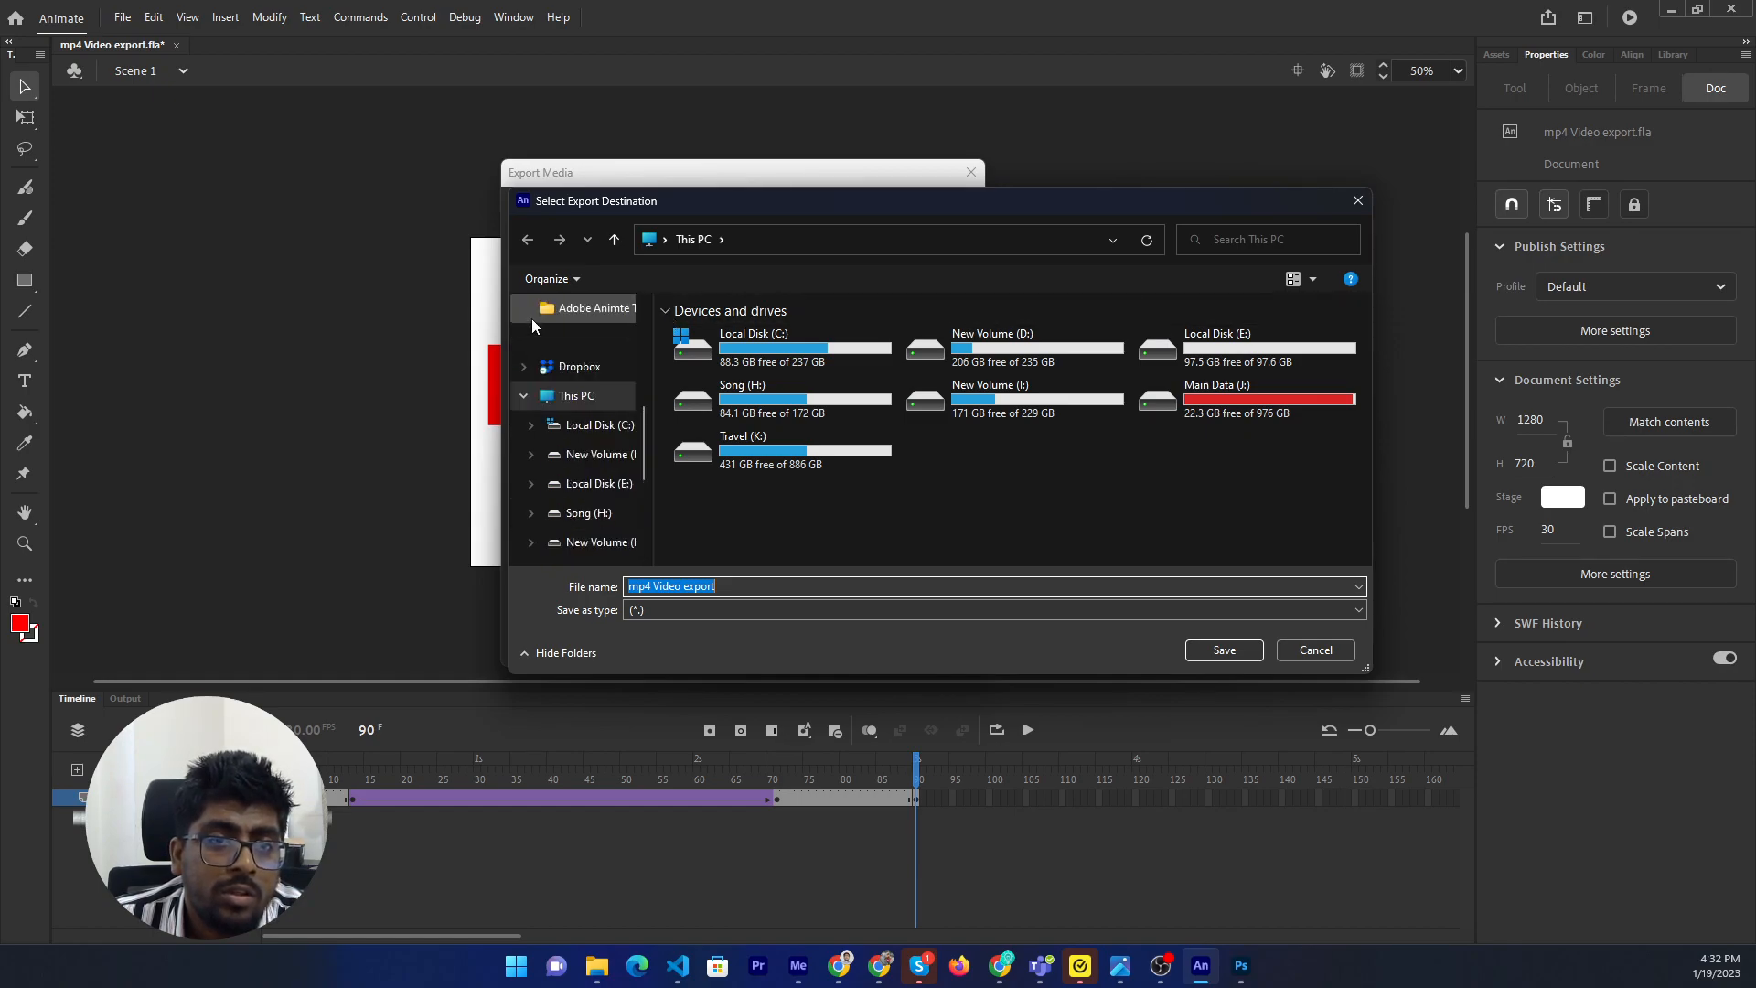
{"action": "scroll", "coordinate": [622, 457], "scroll_direction": "up", "scroll_amount": 3}
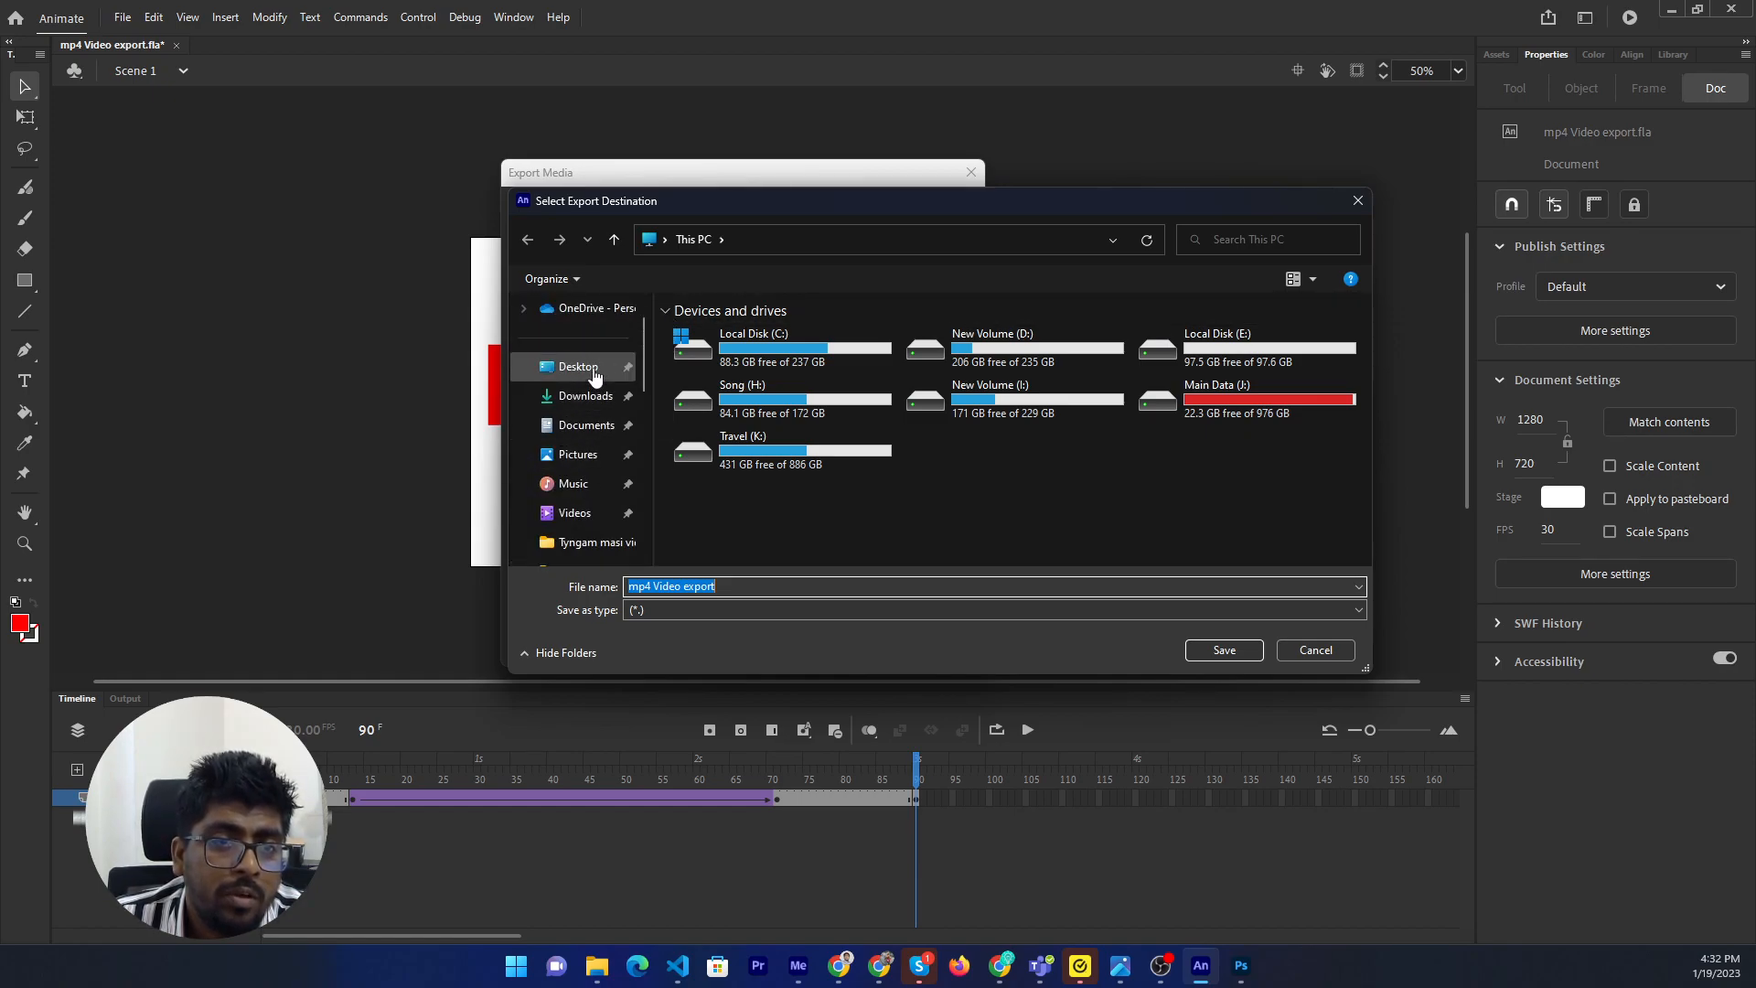
{"action": "left_click", "coordinate": [578, 367]}
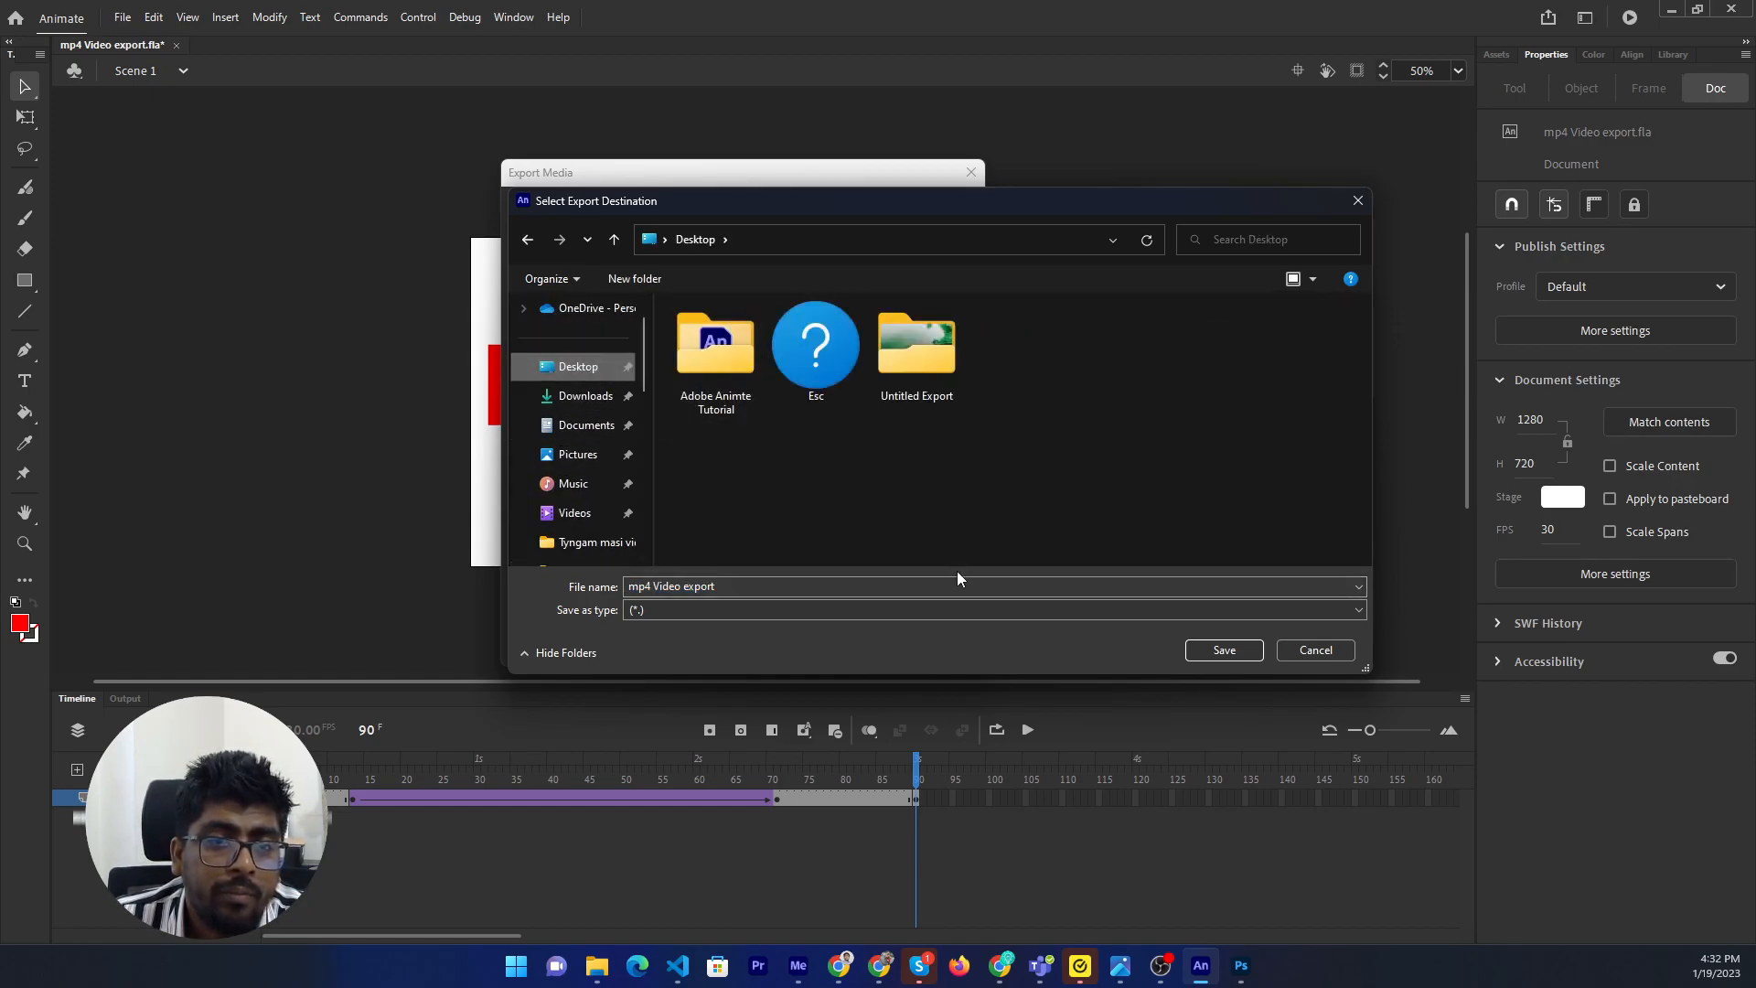
{"action": "double_click", "coordinate": [715, 347]}
{"action": "left_click", "coordinate": [1224, 650]}
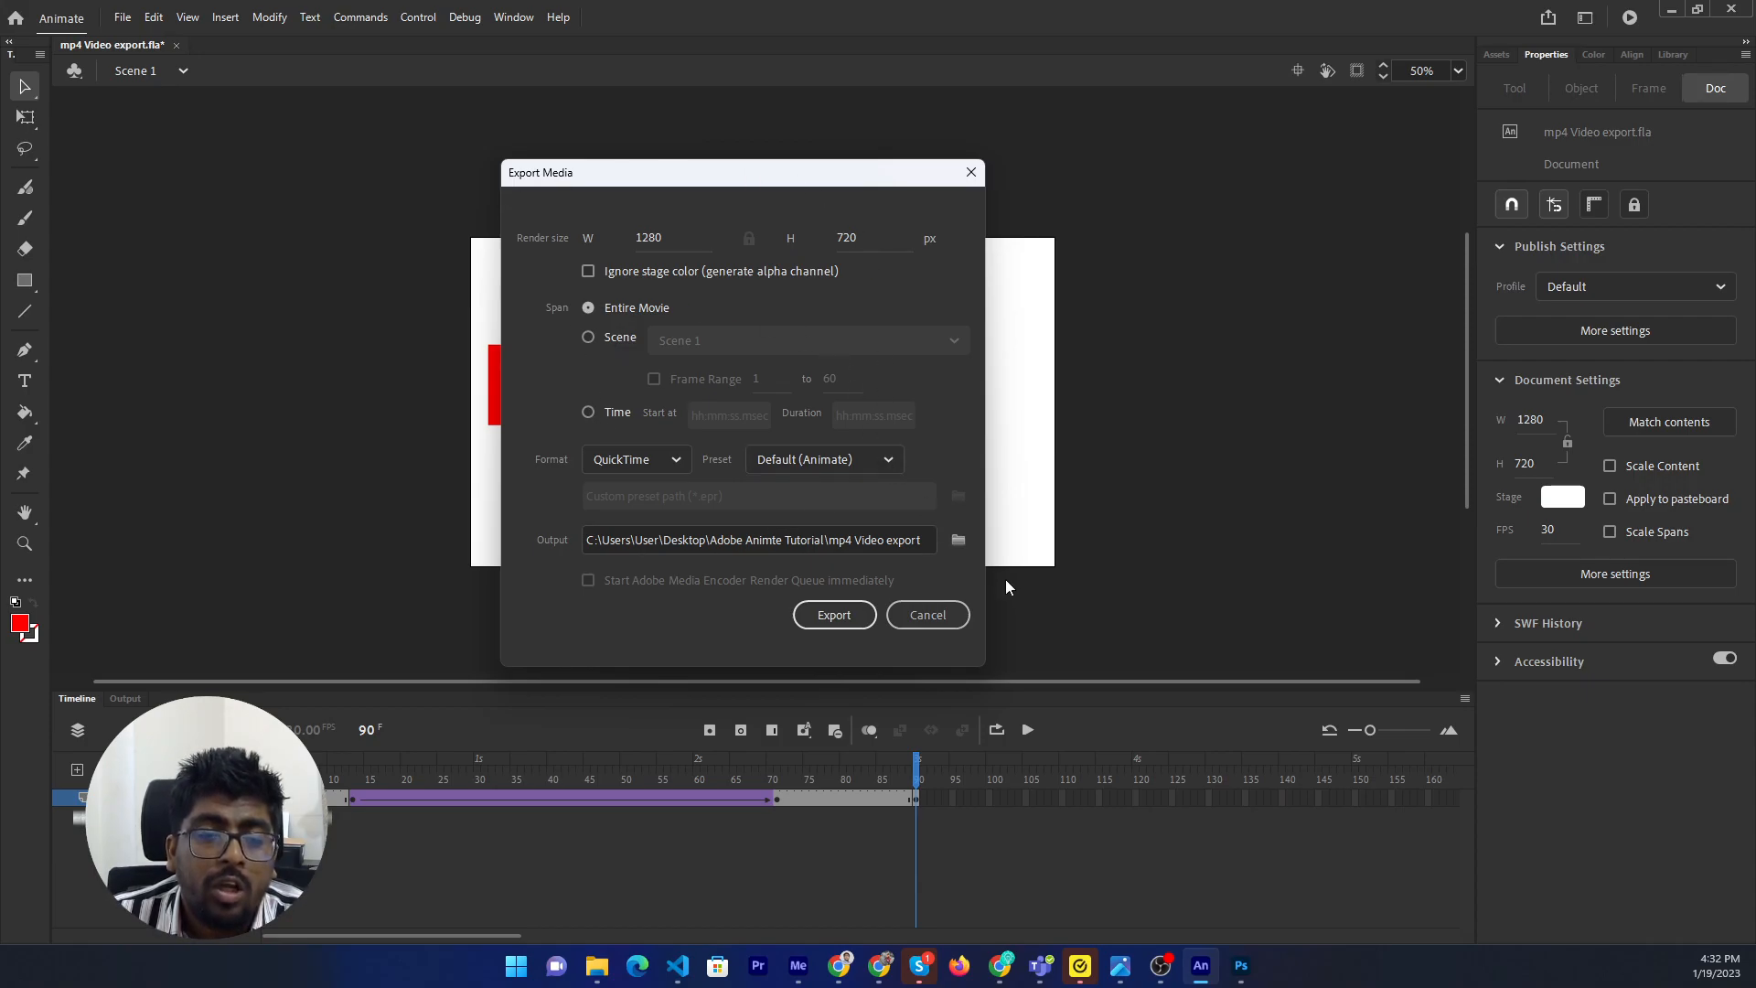
Export the entire movie as a 1280 × 720 QuickTime video.
{"action": "left_click", "coordinate": [897, 540]}
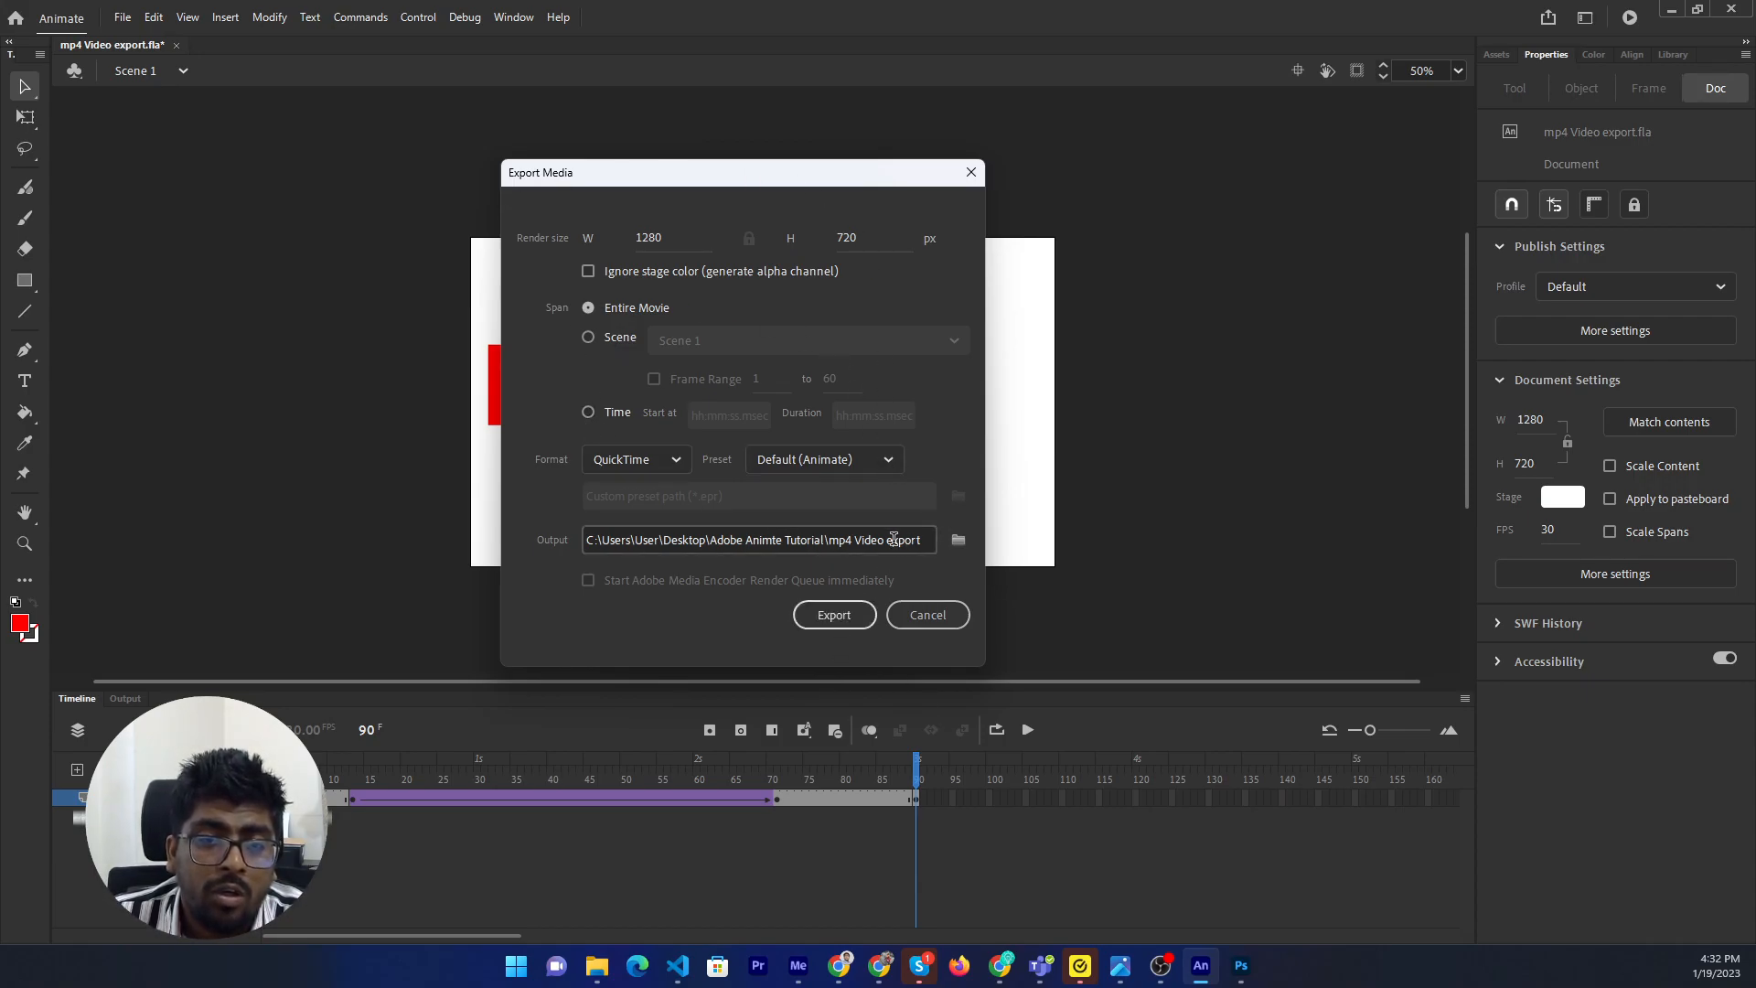
{"action": "key", "text": "ctrl+a"}
{"action": "left_click", "coordinate": [830, 618]}
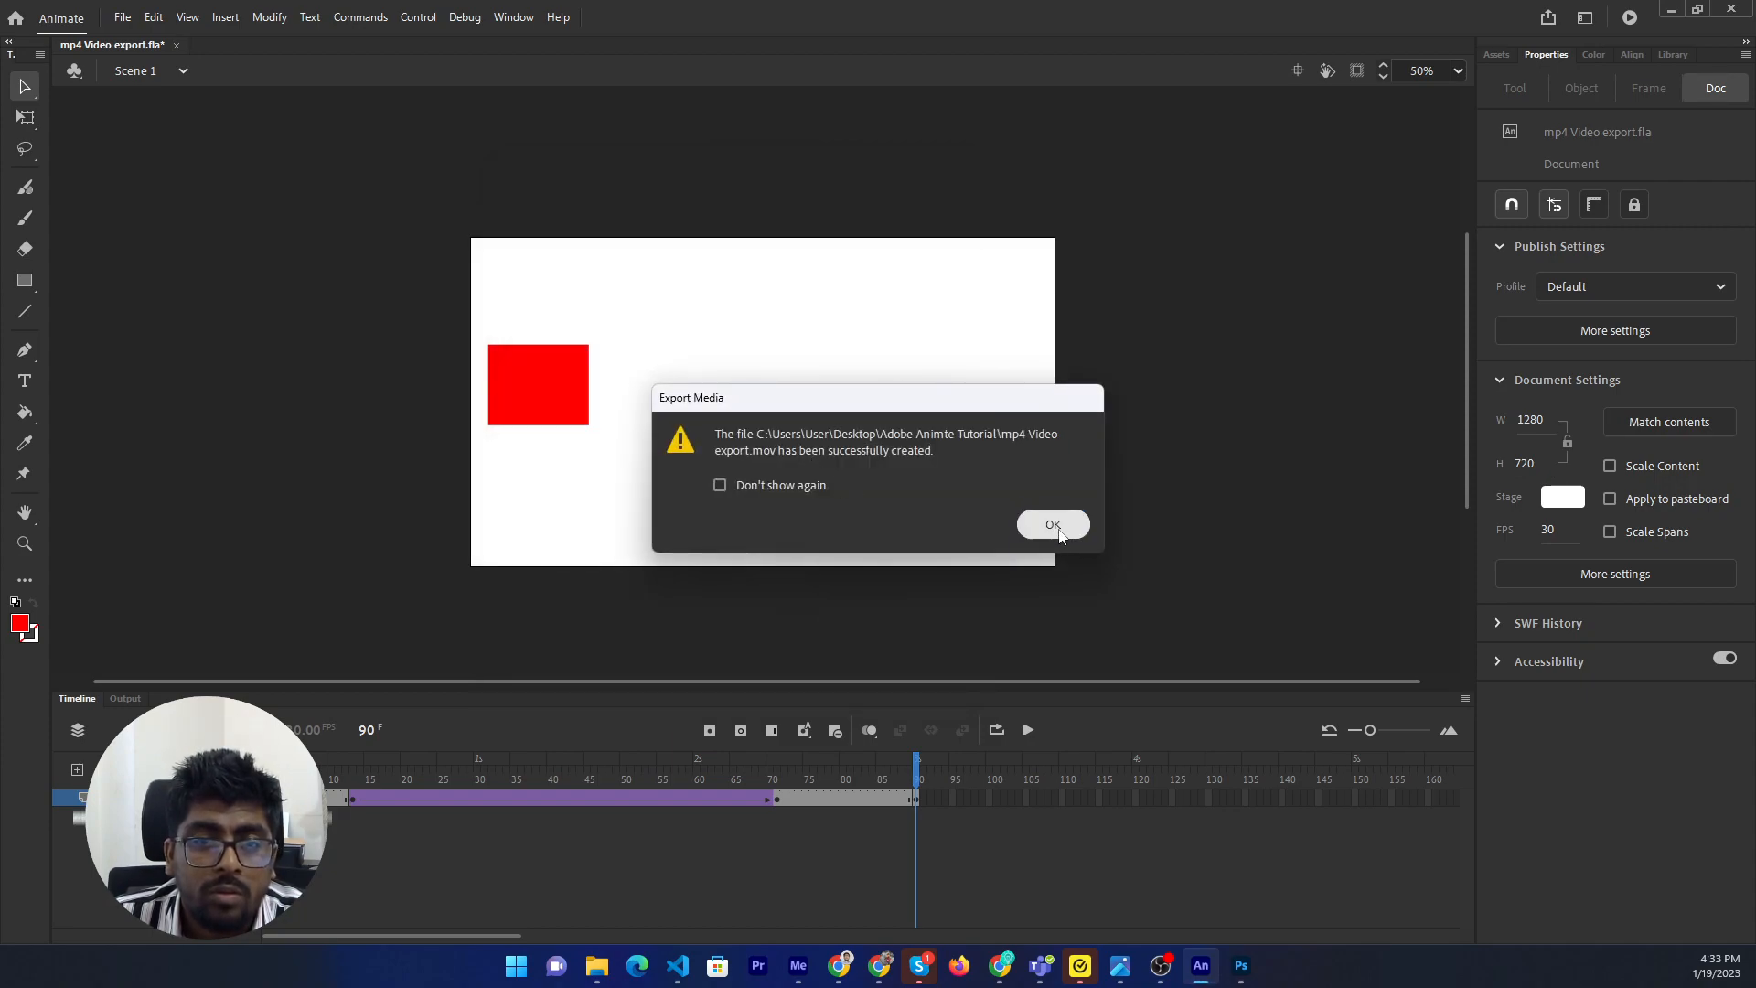
{"action": "left_click", "coordinate": [1053, 525]}
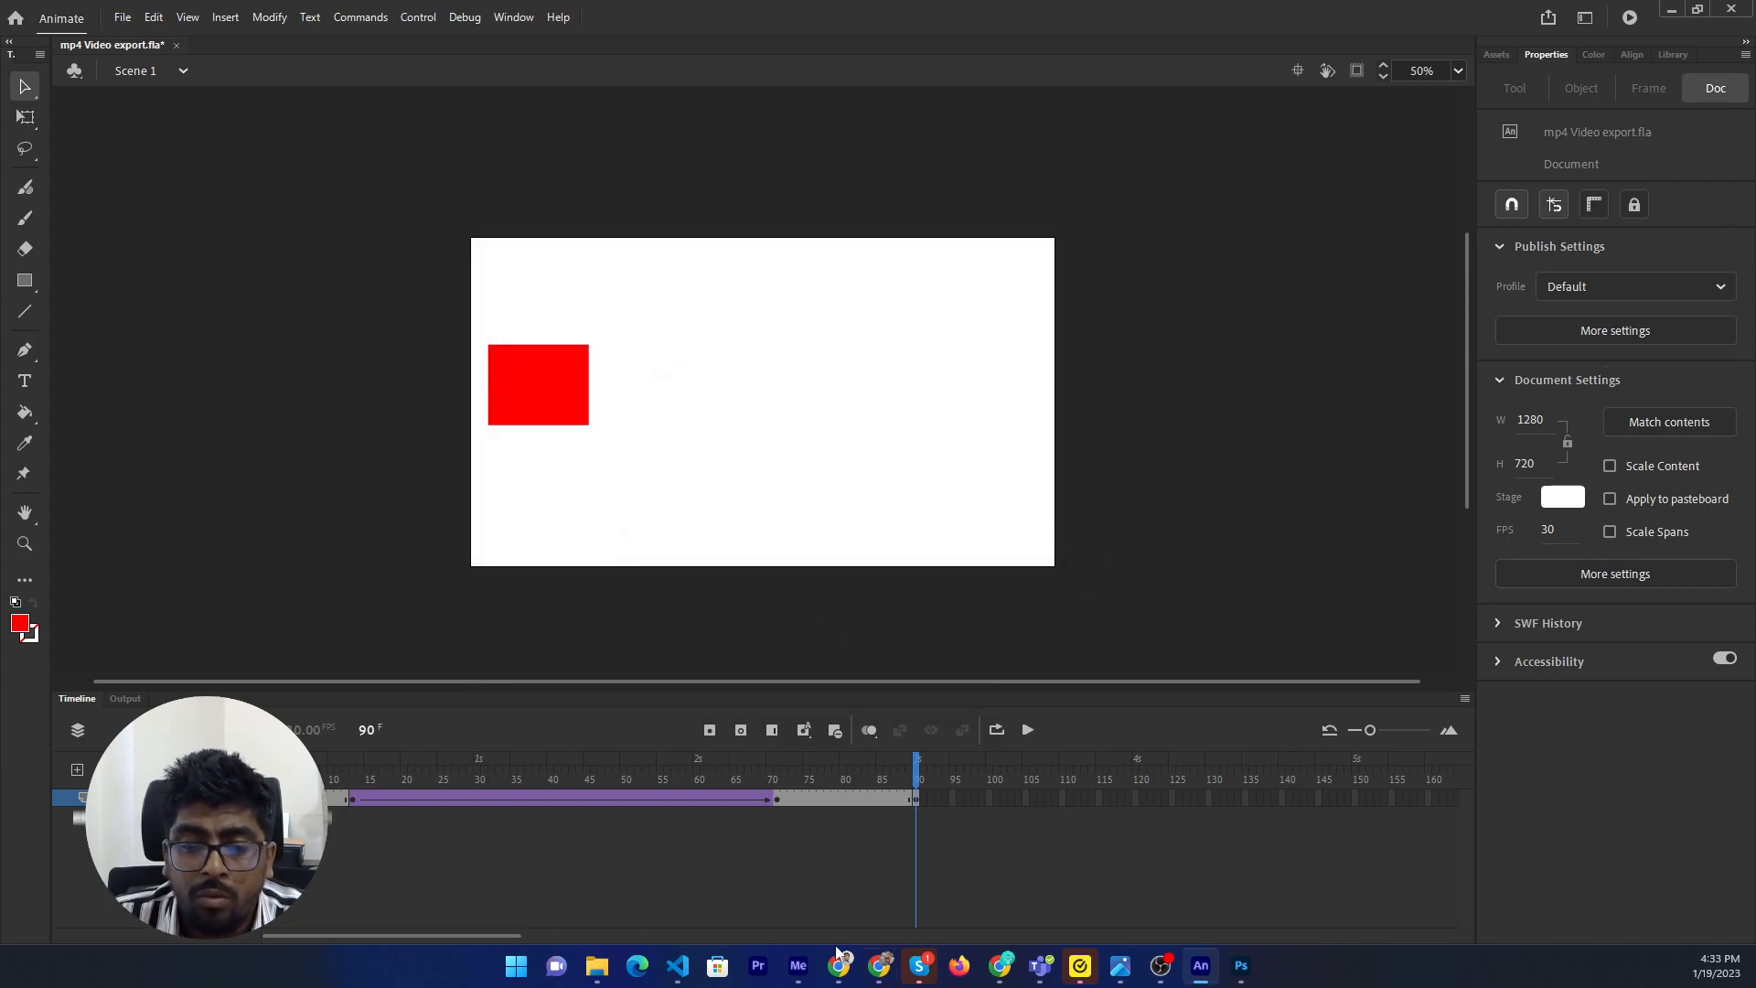
Switch to File Explorer and open the Adobe Animte Tutorial folder on the Desktop.
{"action": "mouse_move", "coordinate": [835, 967]}
{"action": "mouse_move", "coordinate": [597, 966]}
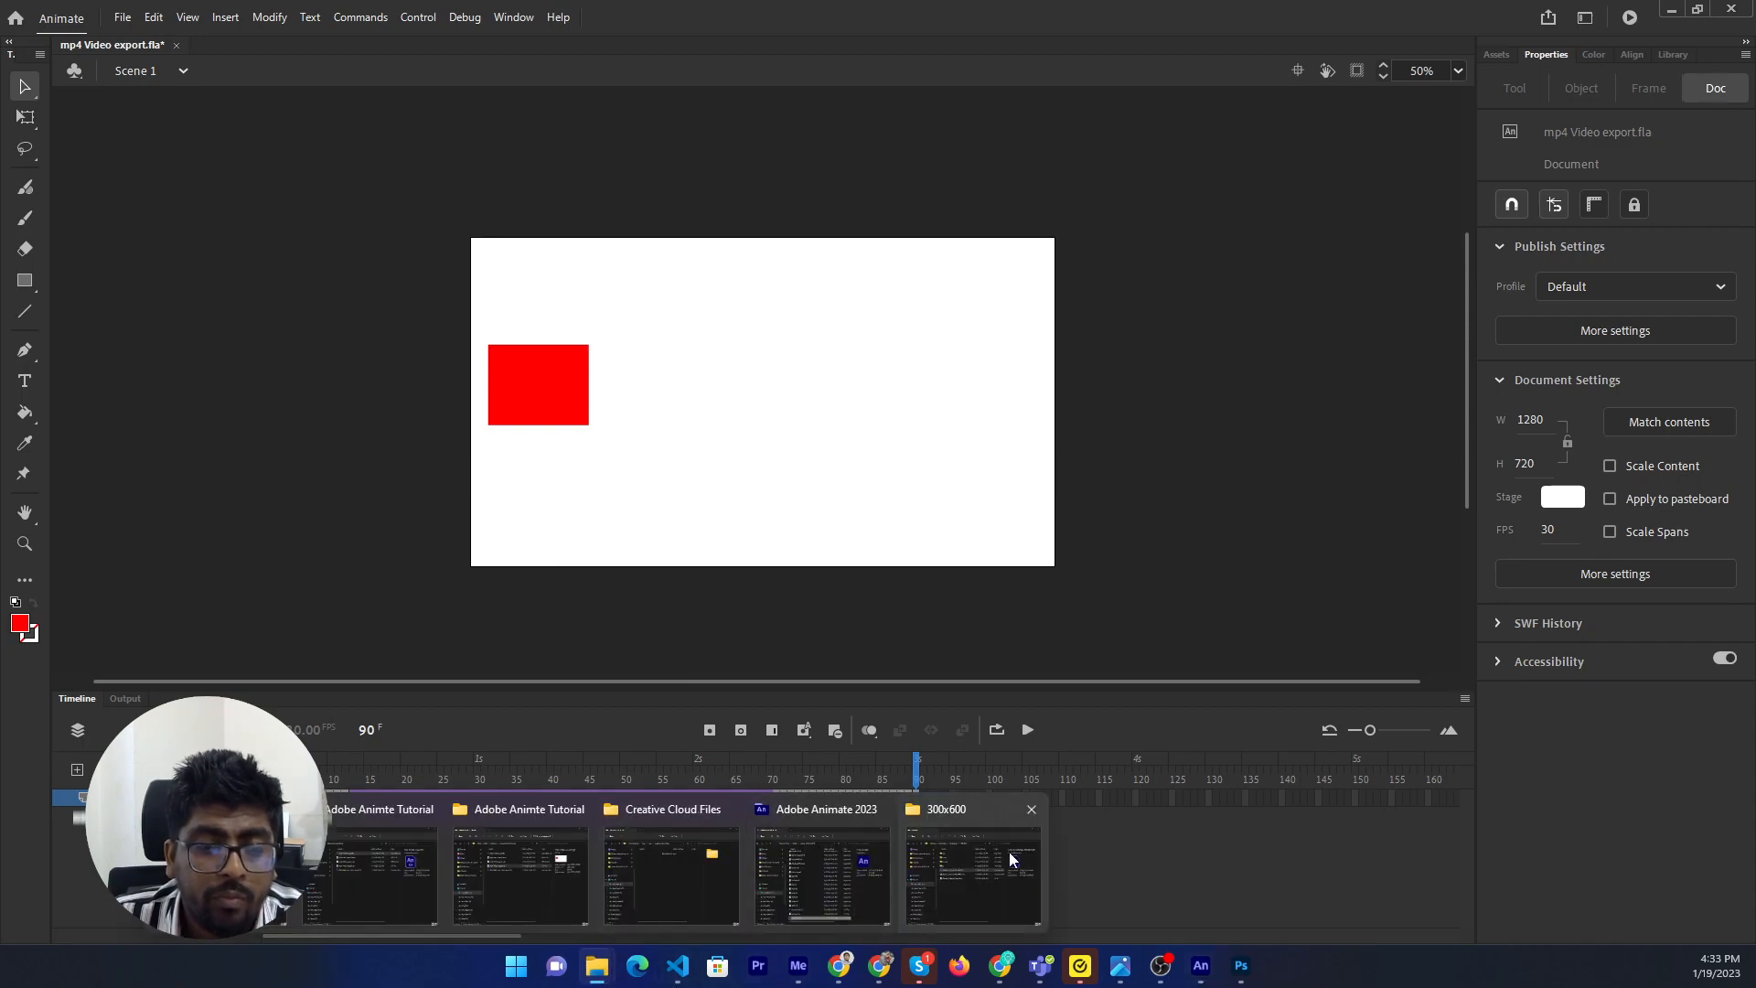
{"action": "mouse_move", "coordinate": [1018, 863]}
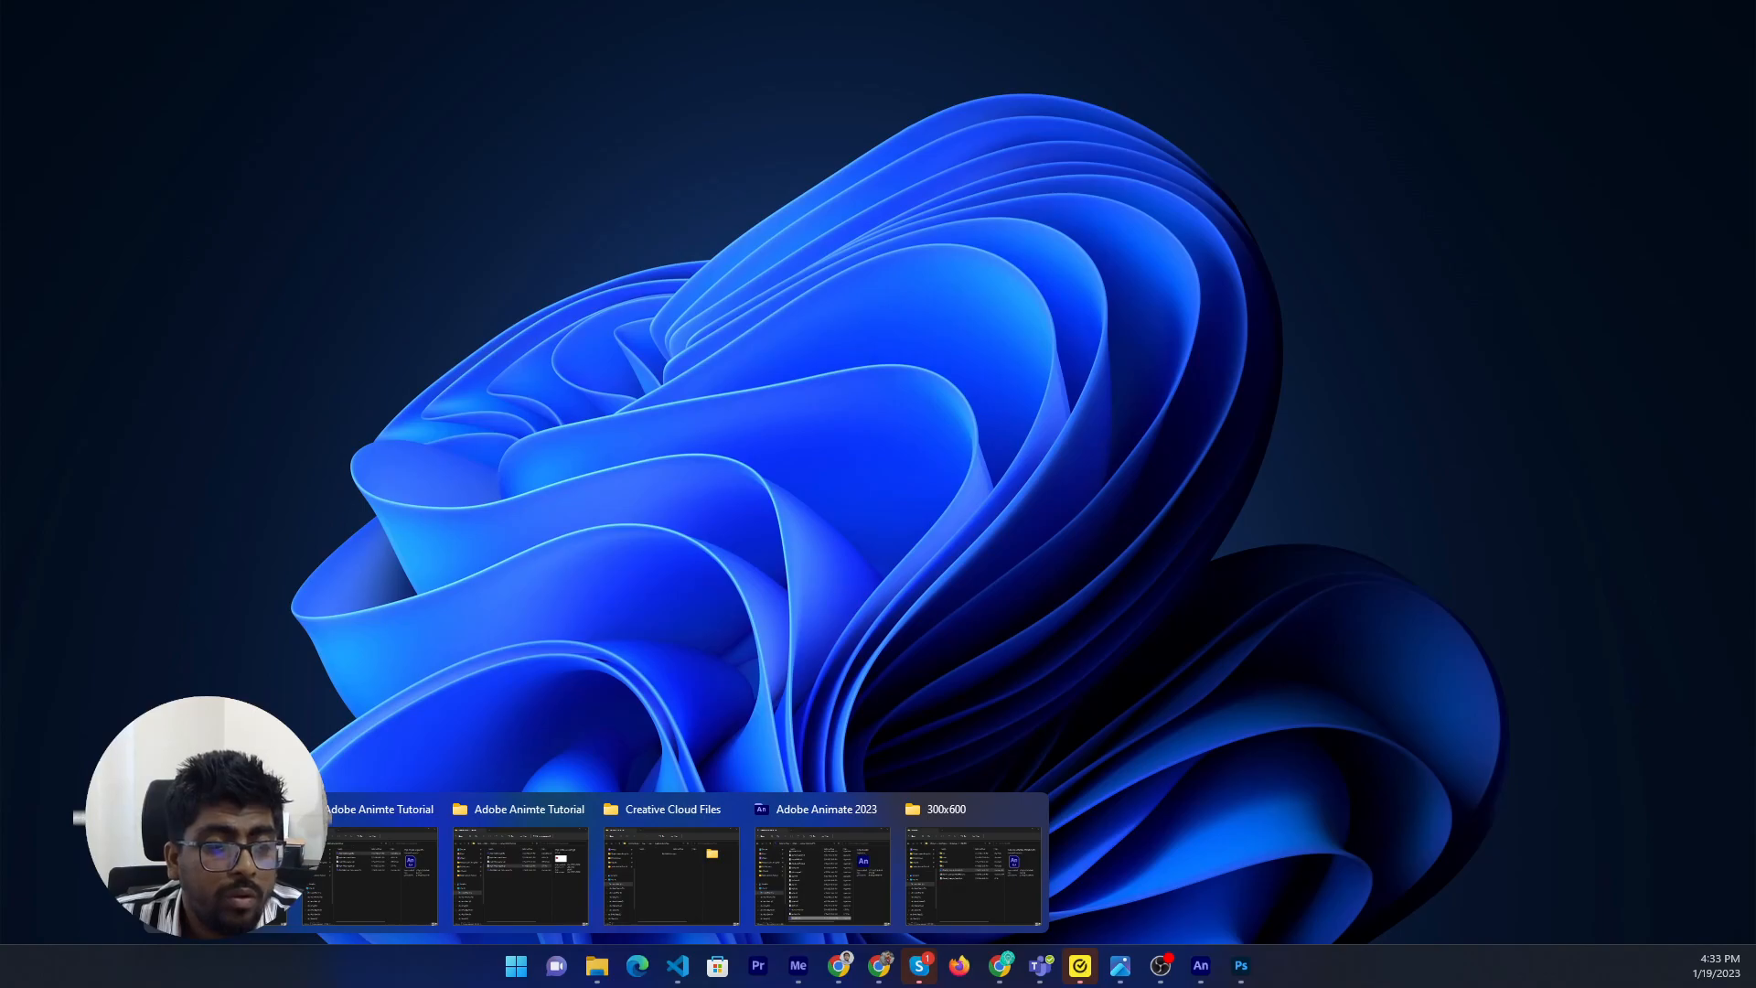
{"action": "left_click", "coordinate": [810, 873]}
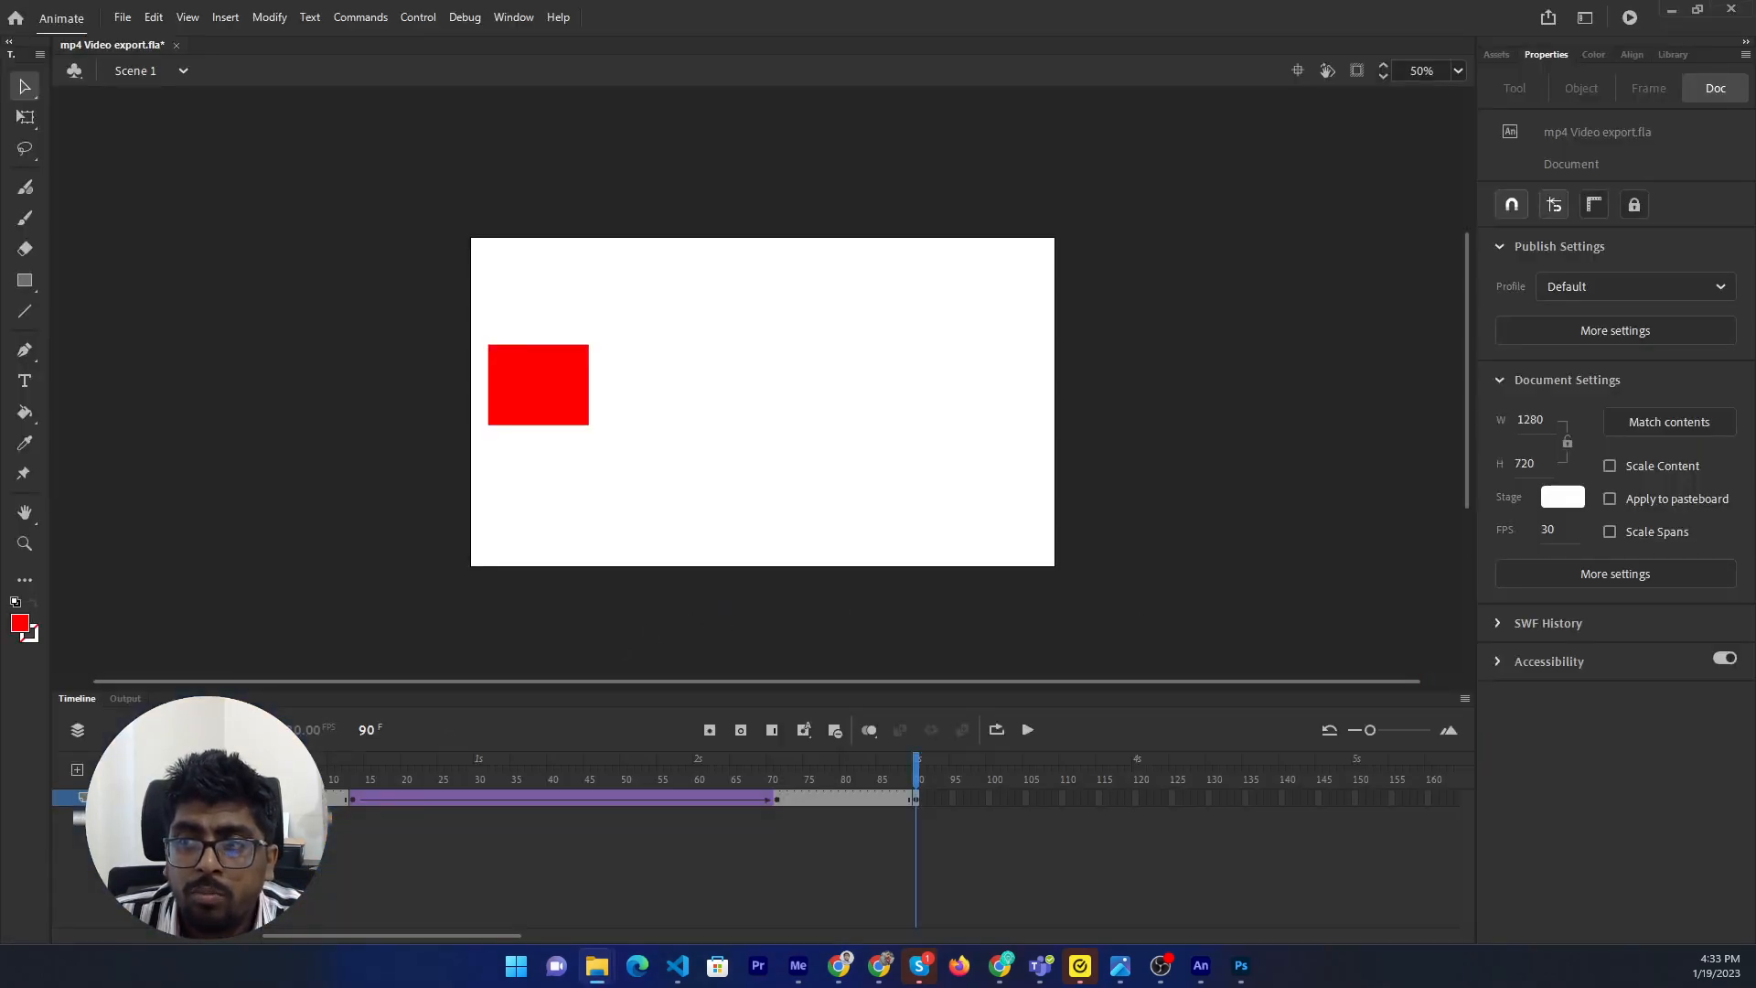
{"action": "left_click", "coordinate": [596, 965]}
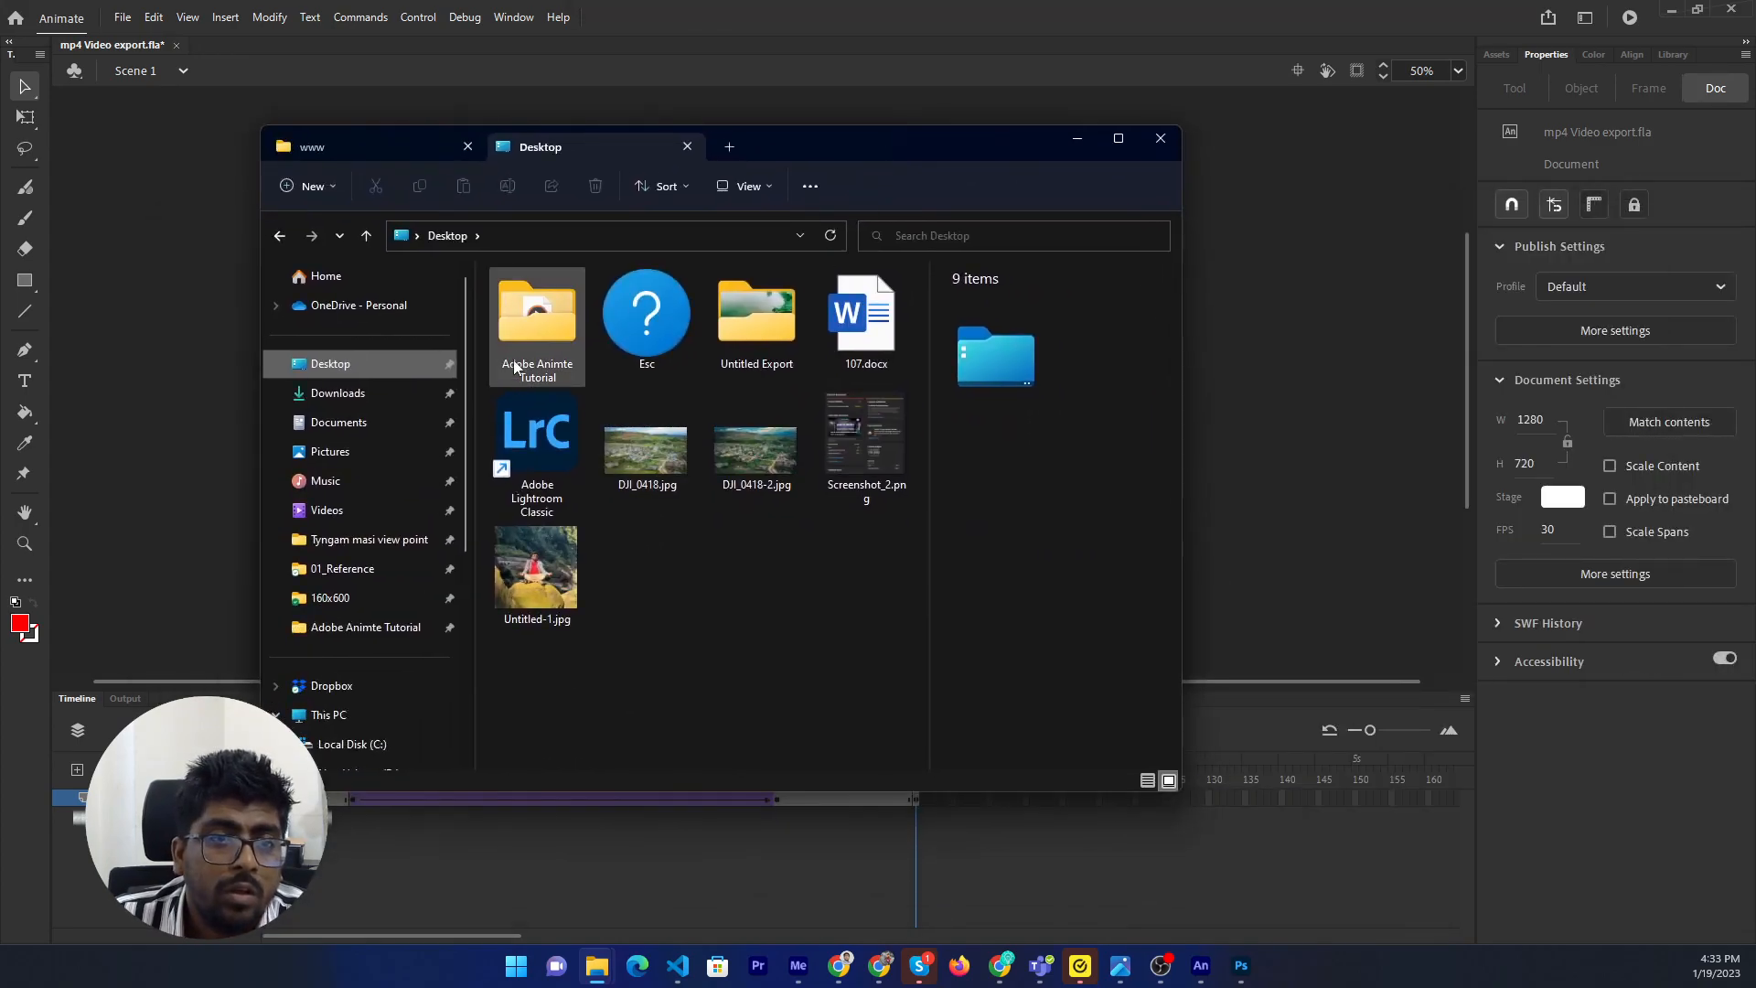
{"action": "double_click", "coordinate": [561, 322]}
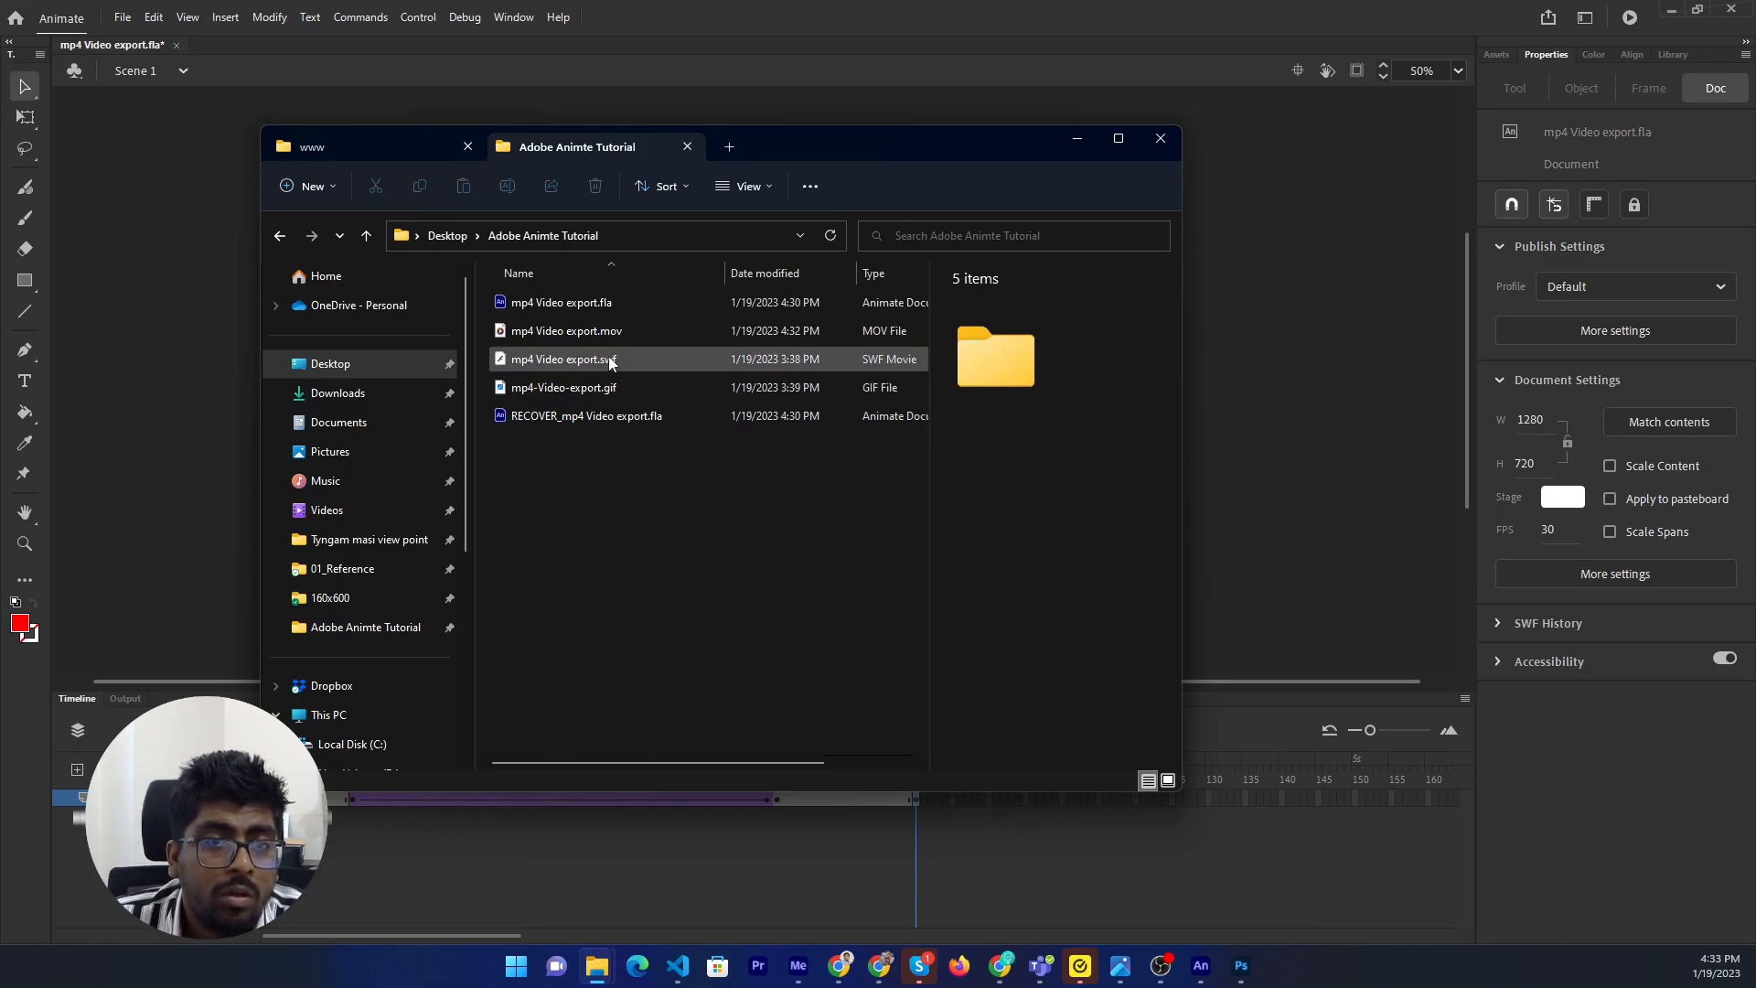
Try to play mp4 Video export.mov in the default media player, and close the player.
{"action": "left_click", "coordinate": [590, 332]}
{"action": "double_click", "coordinate": [590, 333]}
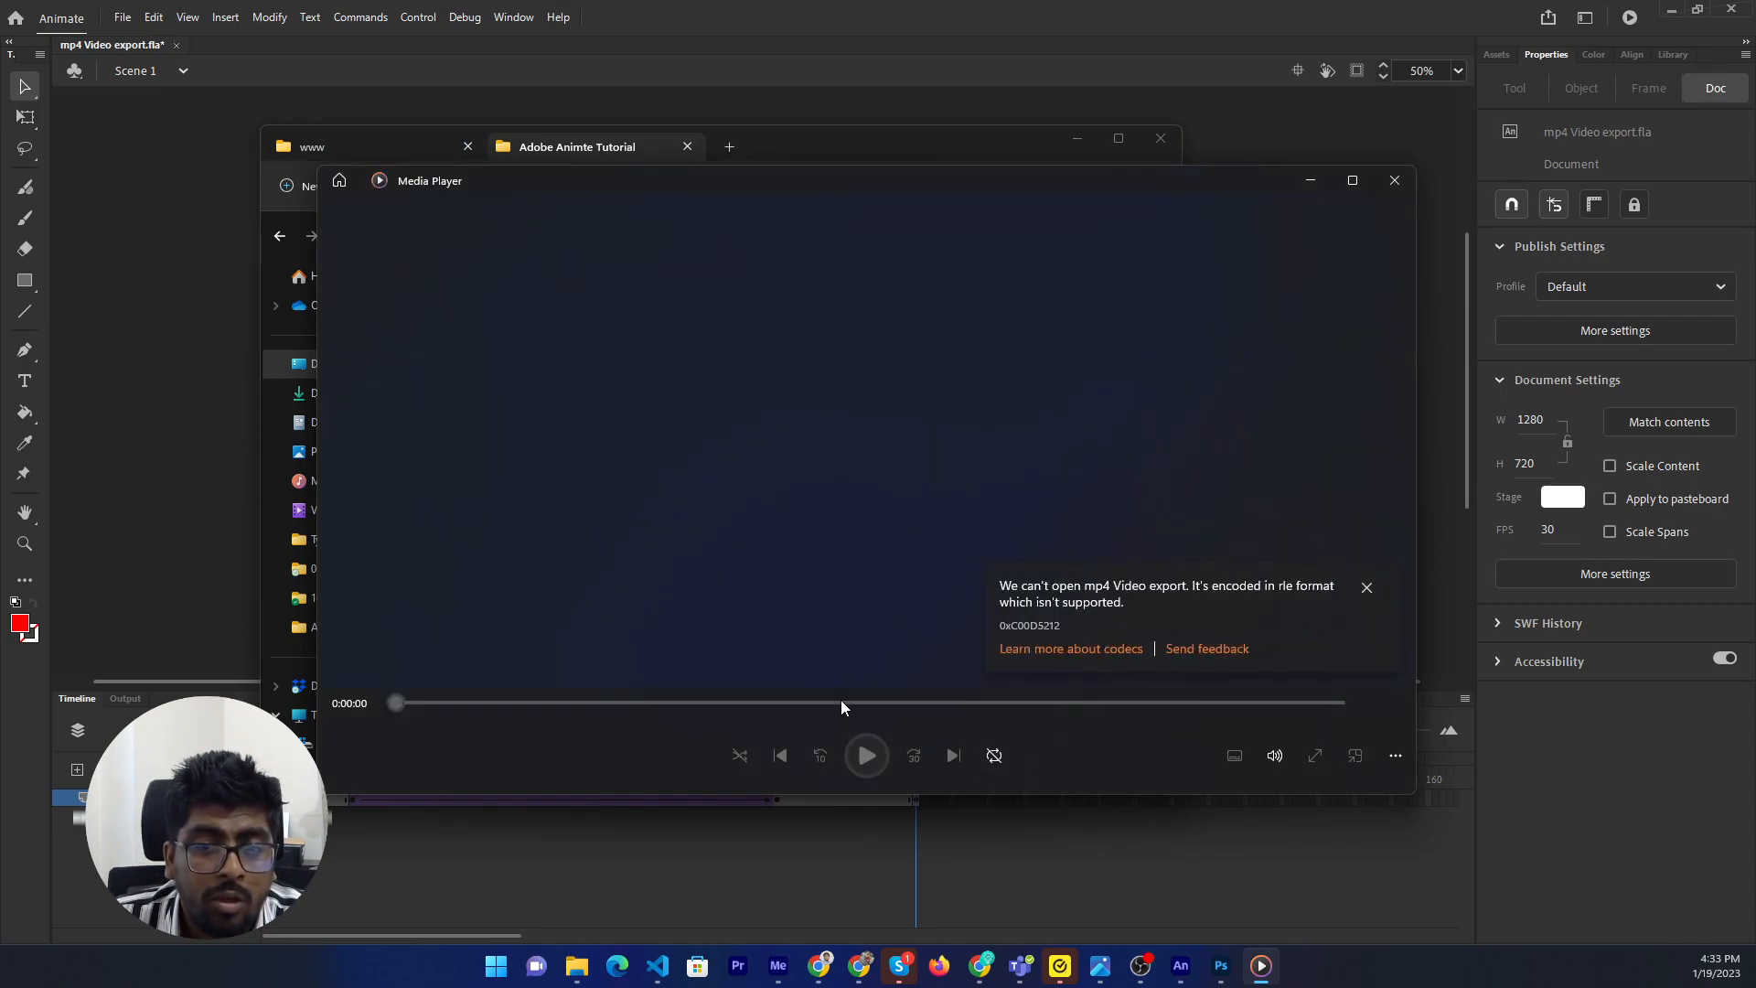
{"action": "left_click", "coordinate": [1393, 180]}
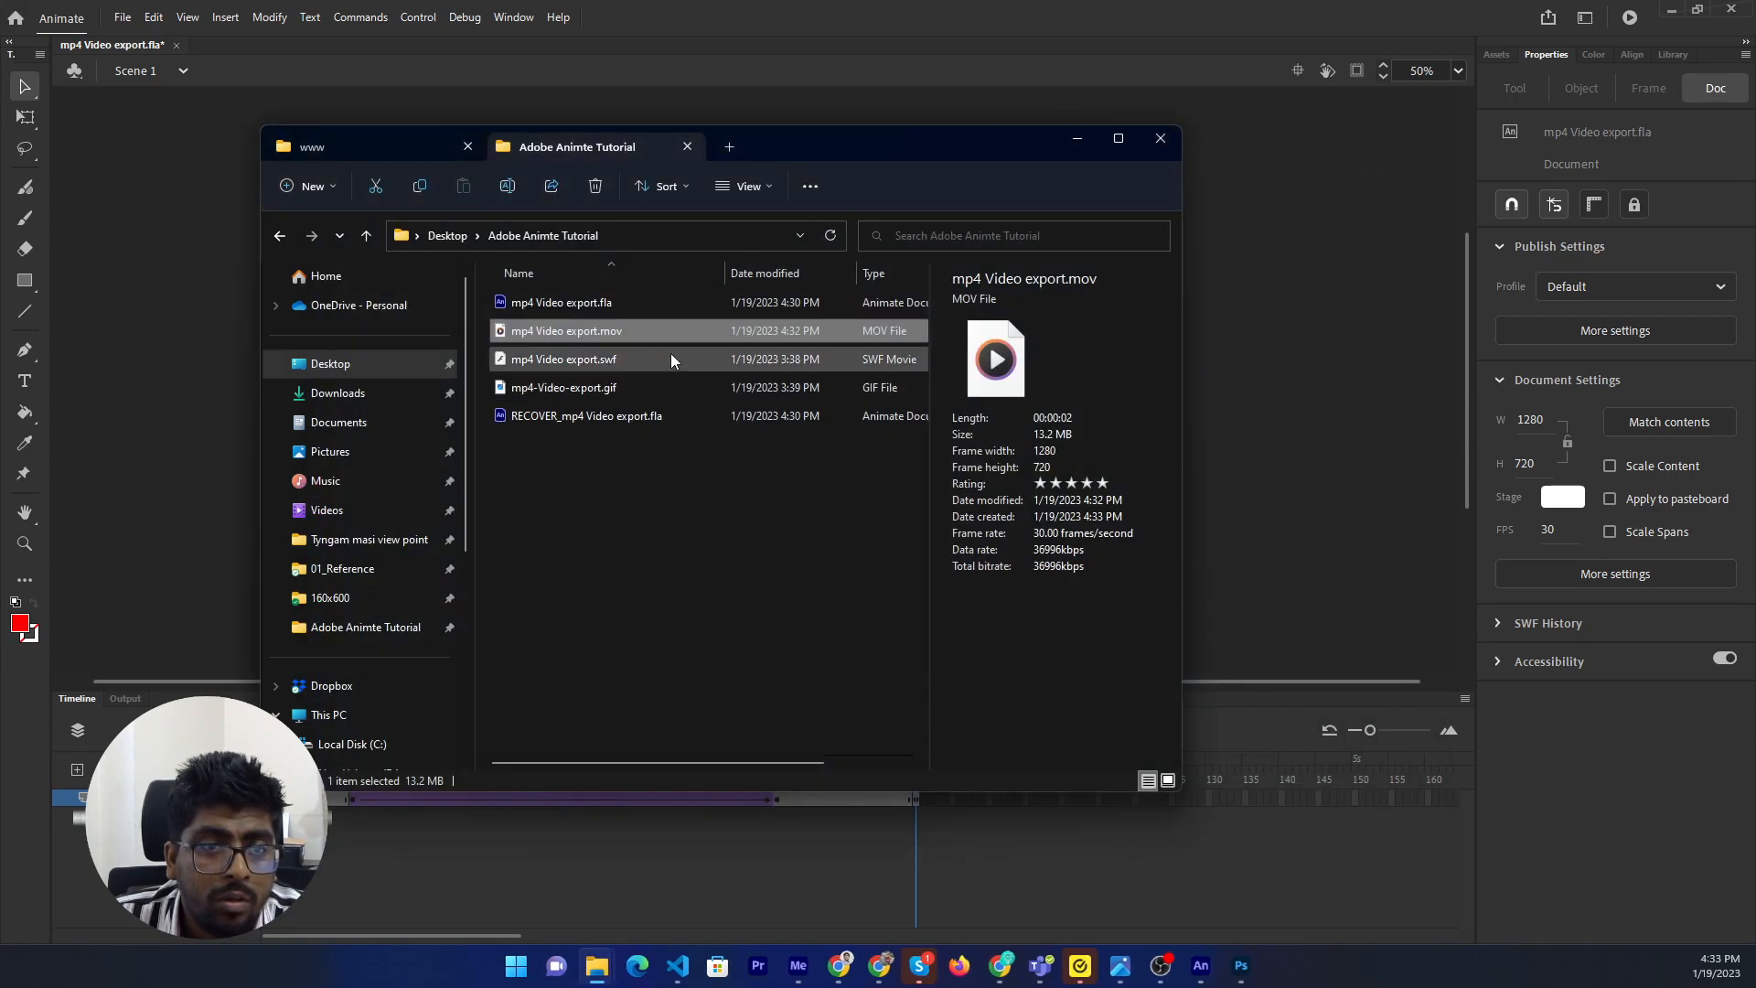
Open mp4 Video export.mov with the Movies & TV app.
{"action": "left_click", "coordinate": [562, 322], "text": "ctrl"}
{"action": "left_click", "coordinate": [562, 330]}
{"action": "right_click", "coordinate": [529, 332]}
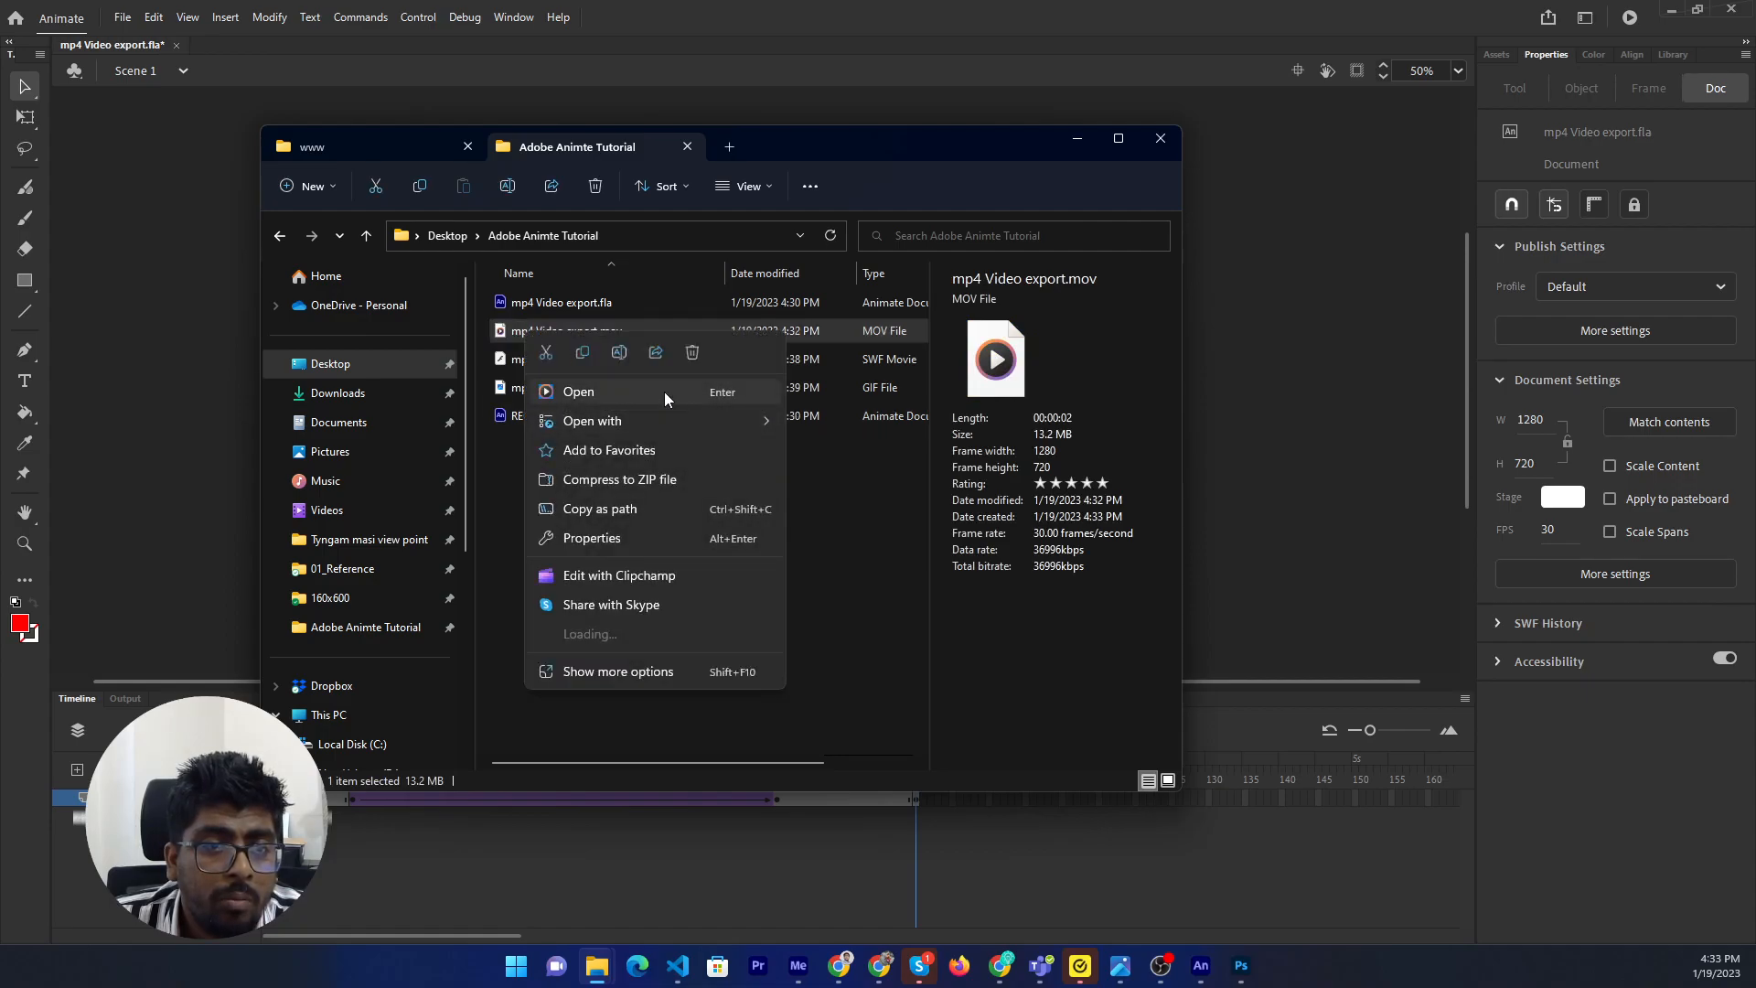
{"action": "mouse_move", "coordinate": [705, 431]}
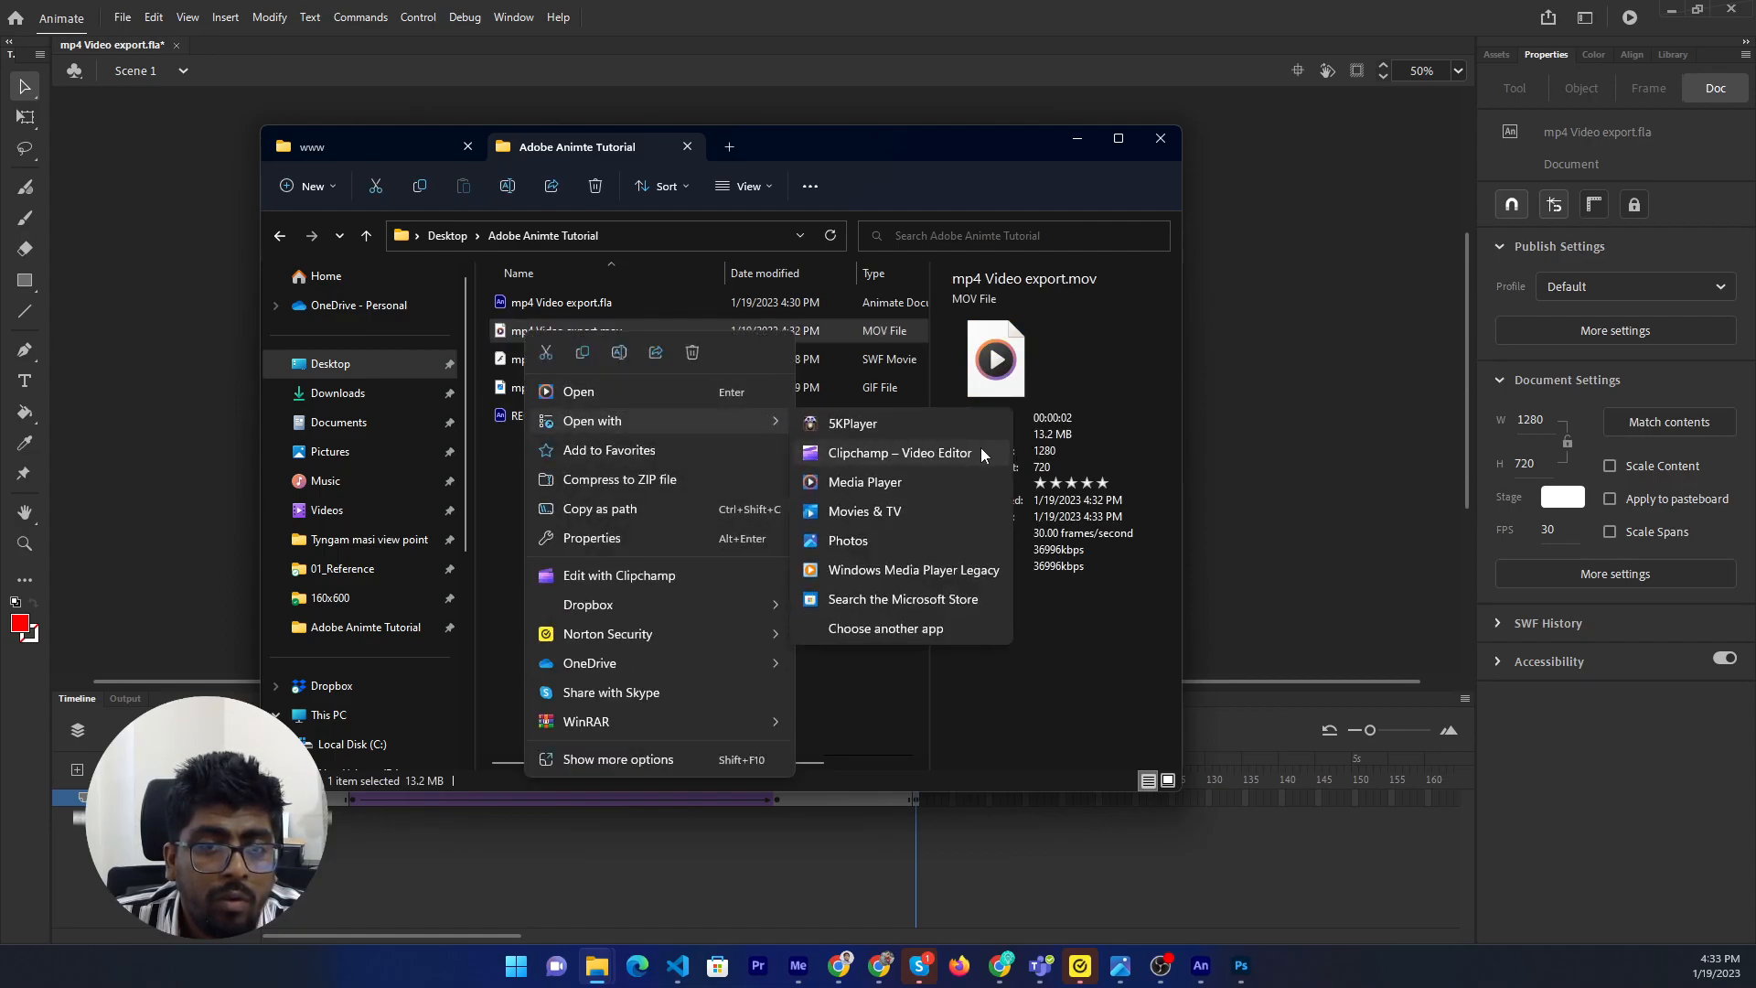
{"action": "left_click", "coordinate": [938, 509]}
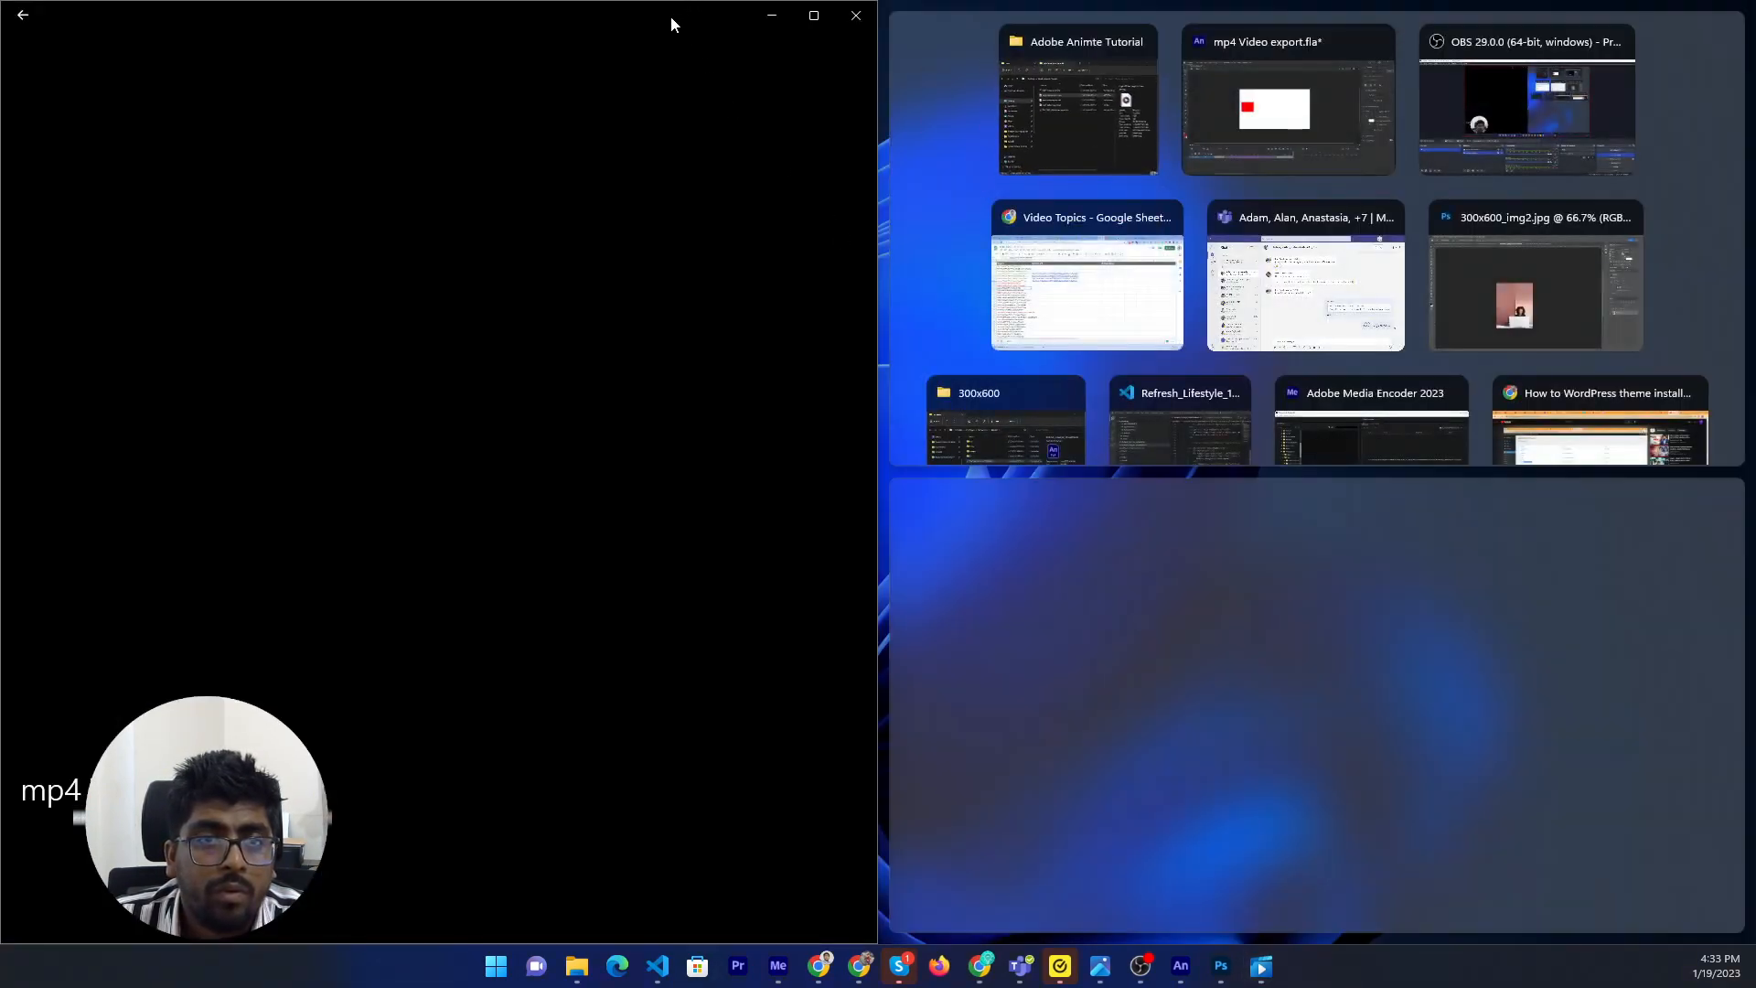
Dismiss the playback message and close the Movies & TV app.
{"action": "left_click_drag", "start_coordinate": [671, 15], "coordinate": [854, 16]}
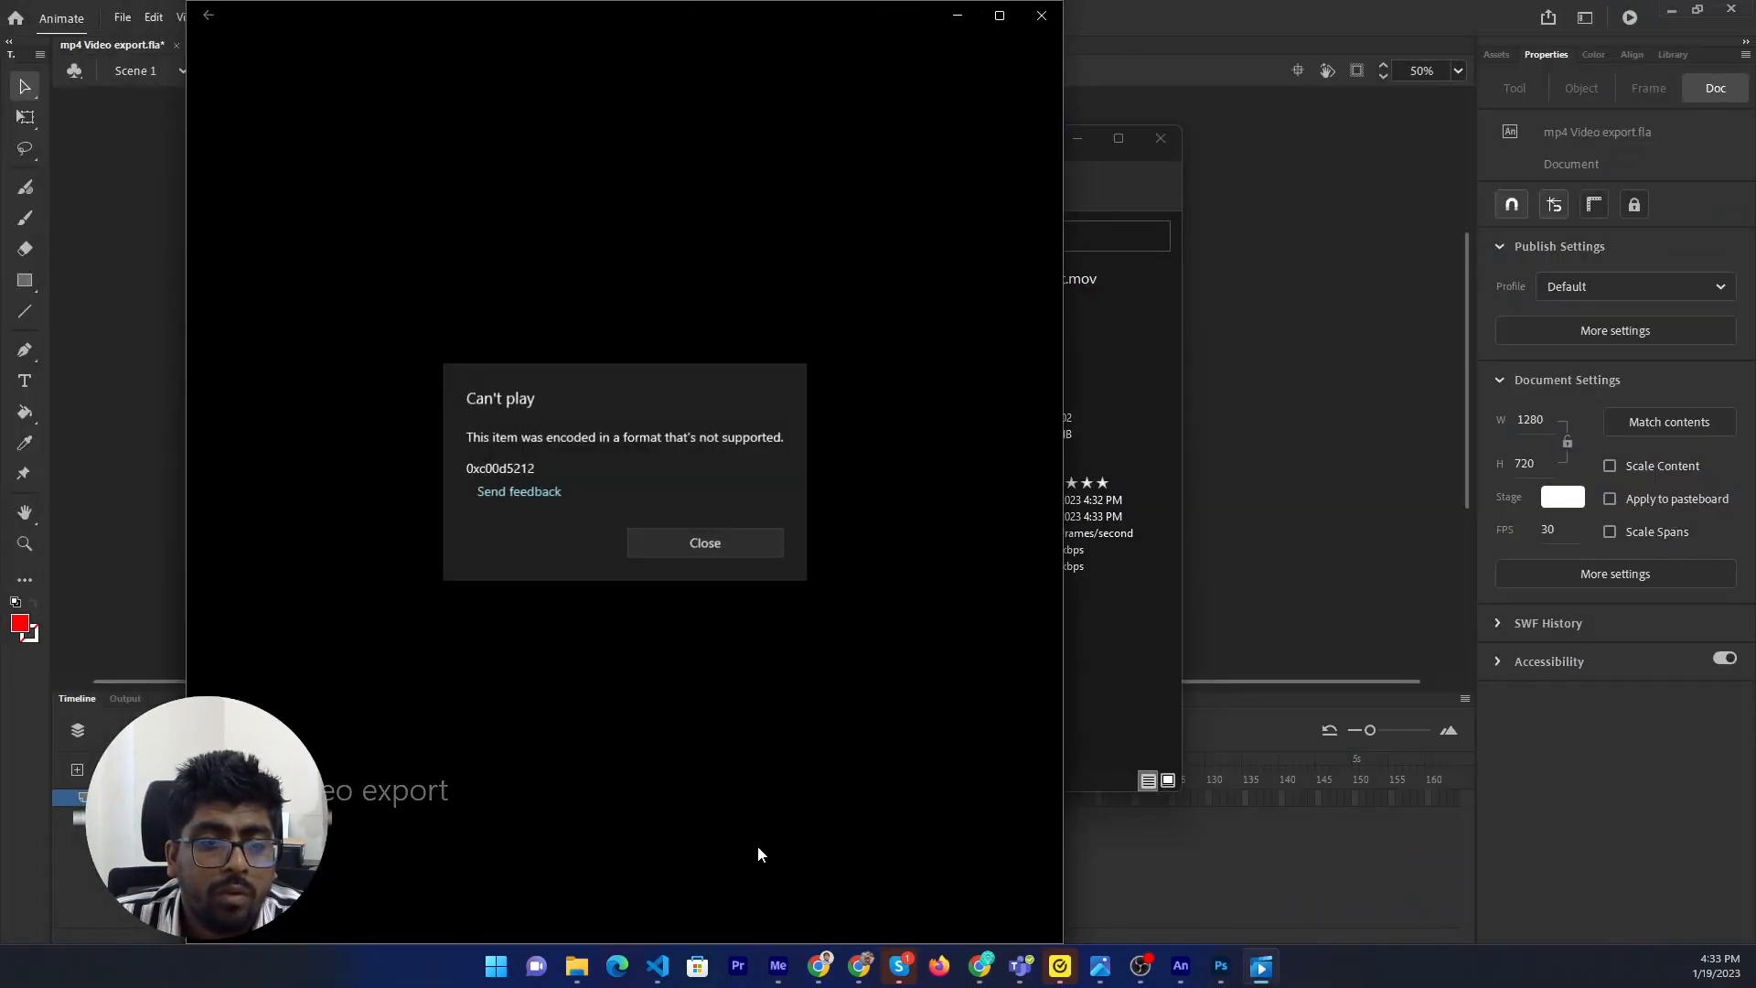
{"action": "left_click", "coordinate": [718, 545]}
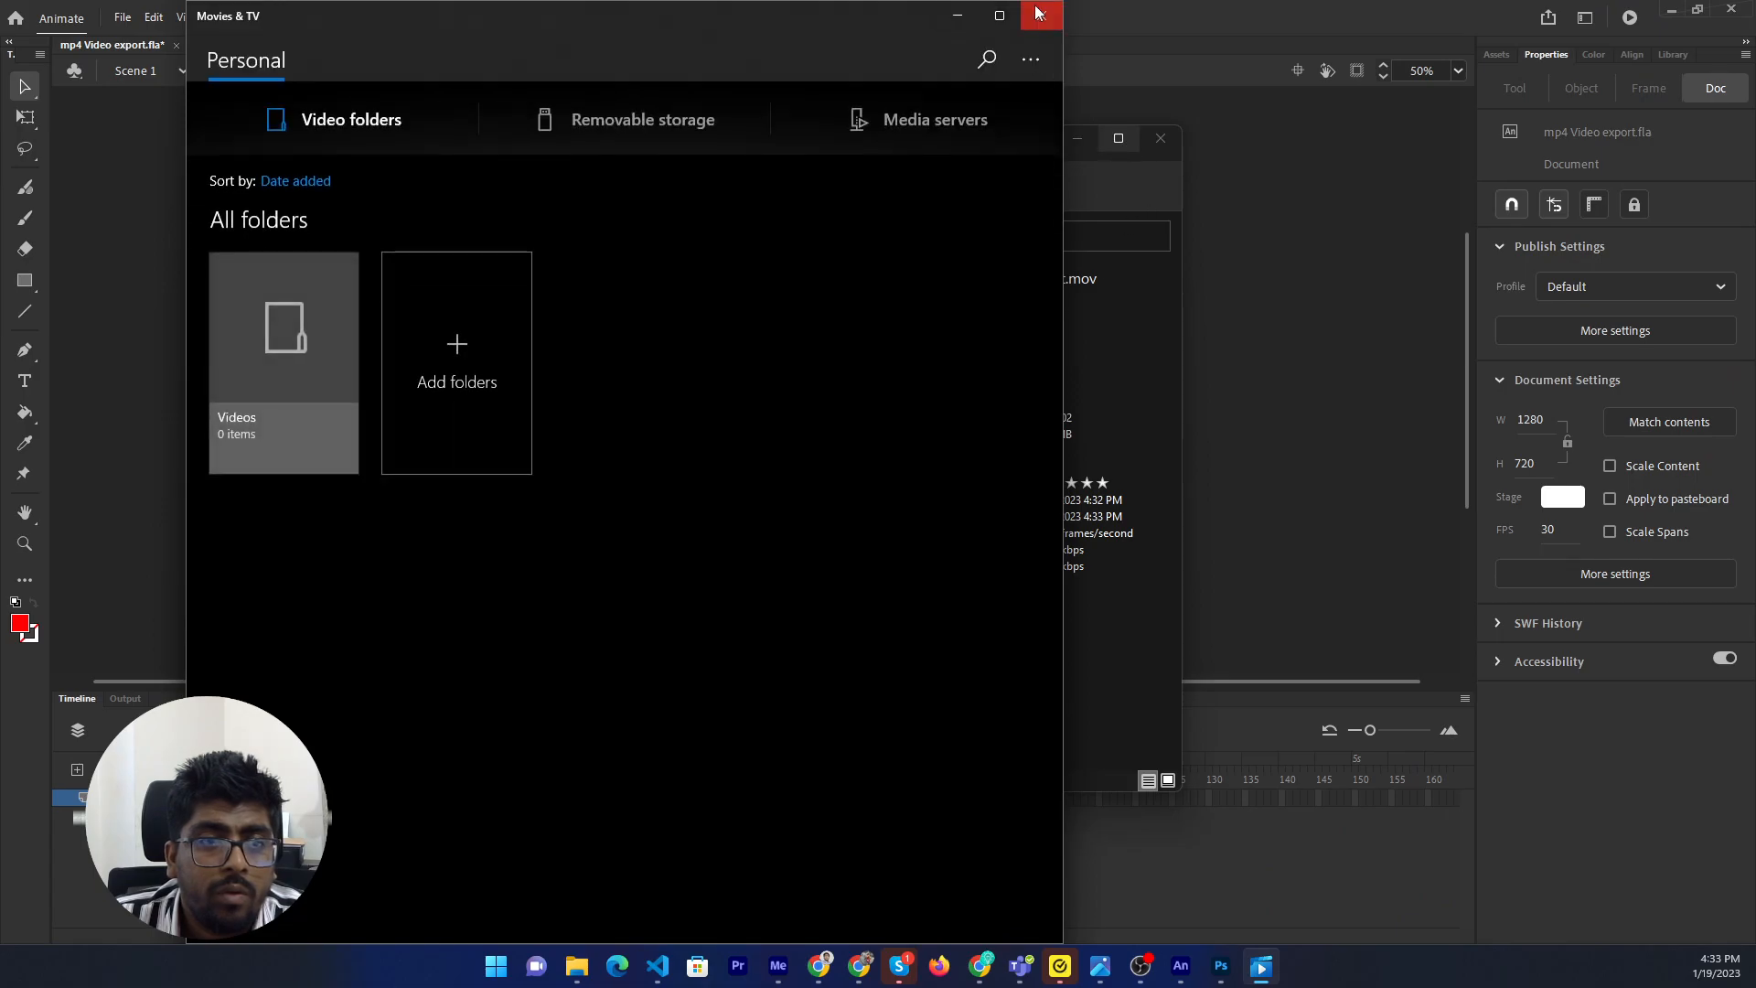
{"action": "left_click", "coordinate": [1041, 15]}
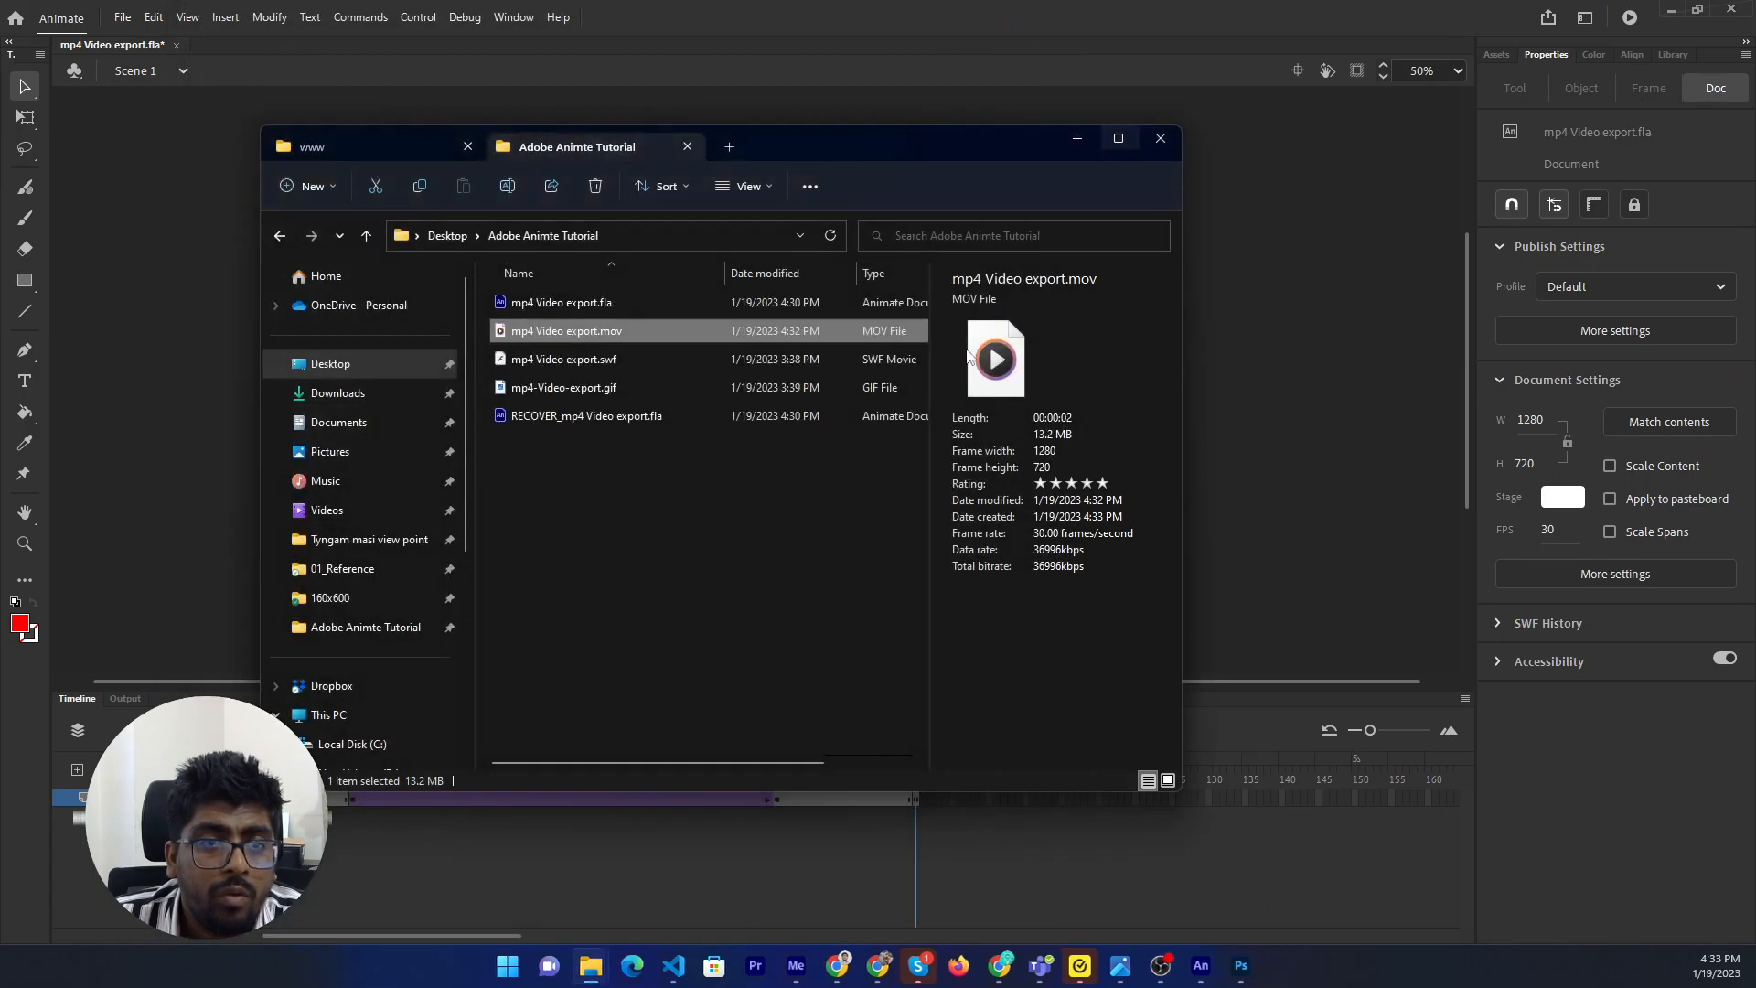
Switch to Adobe Animate, open the Export Video/Media settings and try to set the format to H.264.
{"action": "left_click", "coordinate": [1199, 977]}
{"action": "left_click", "coordinate": [122, 16]}
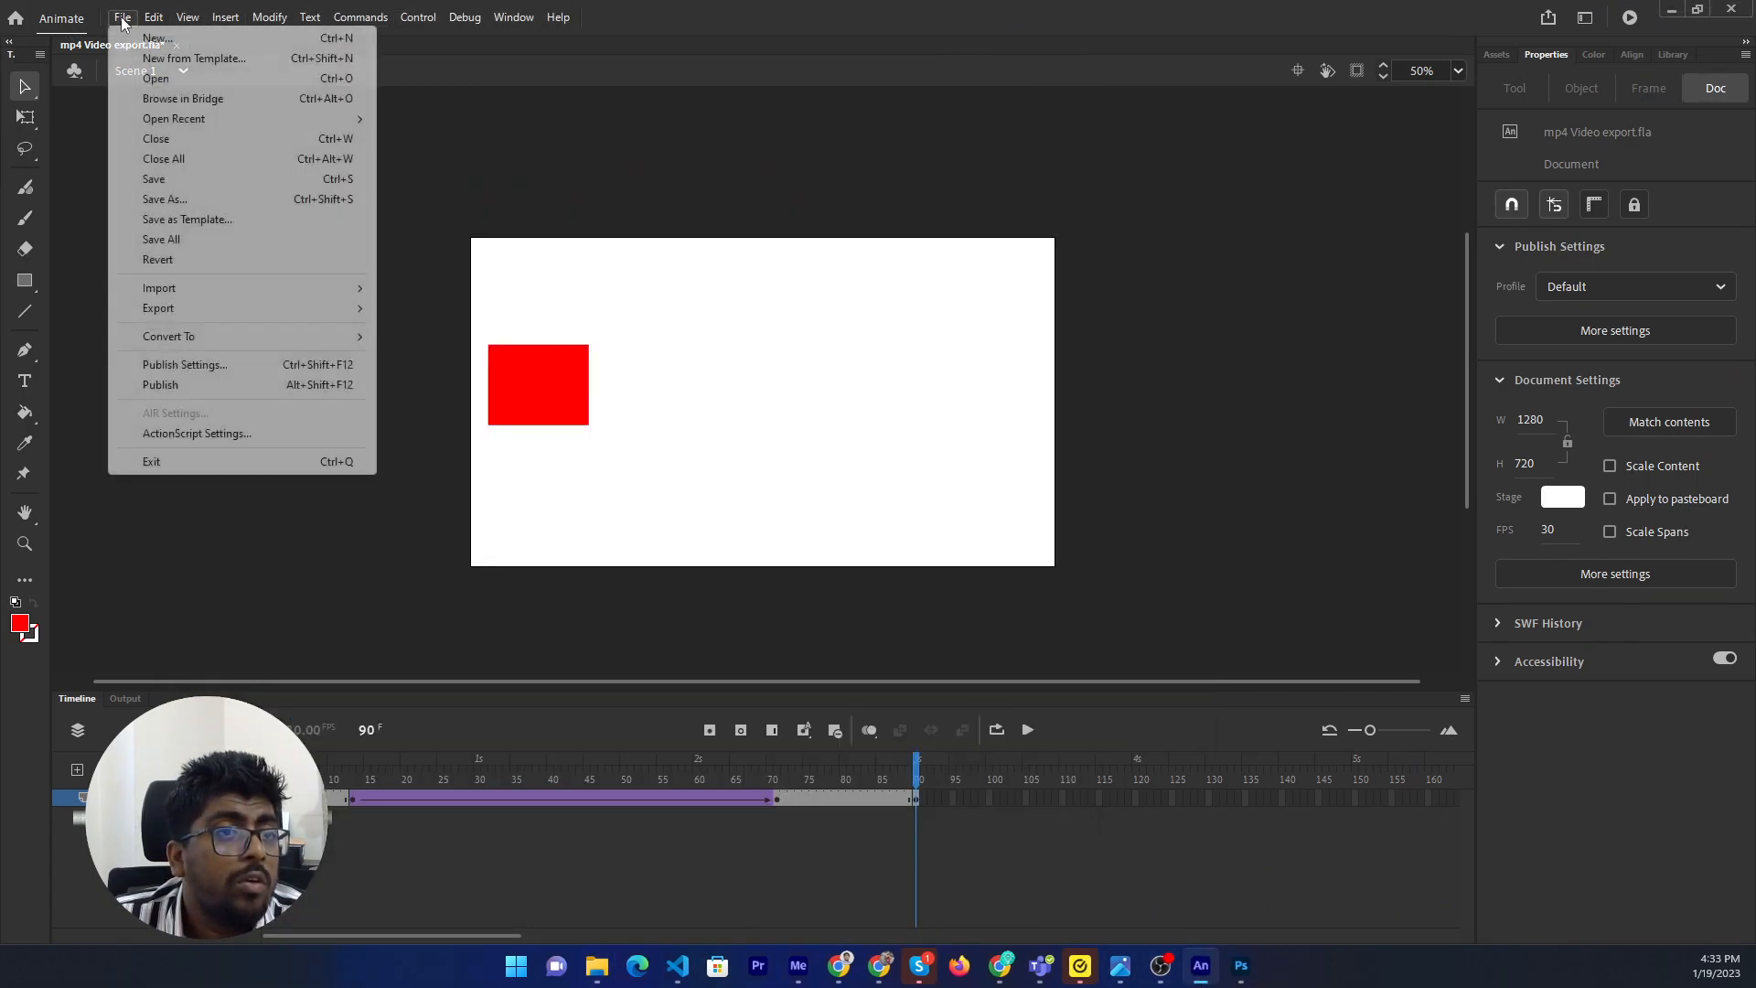
{"action": "mouse_move", "coordinate": [302, 311]}
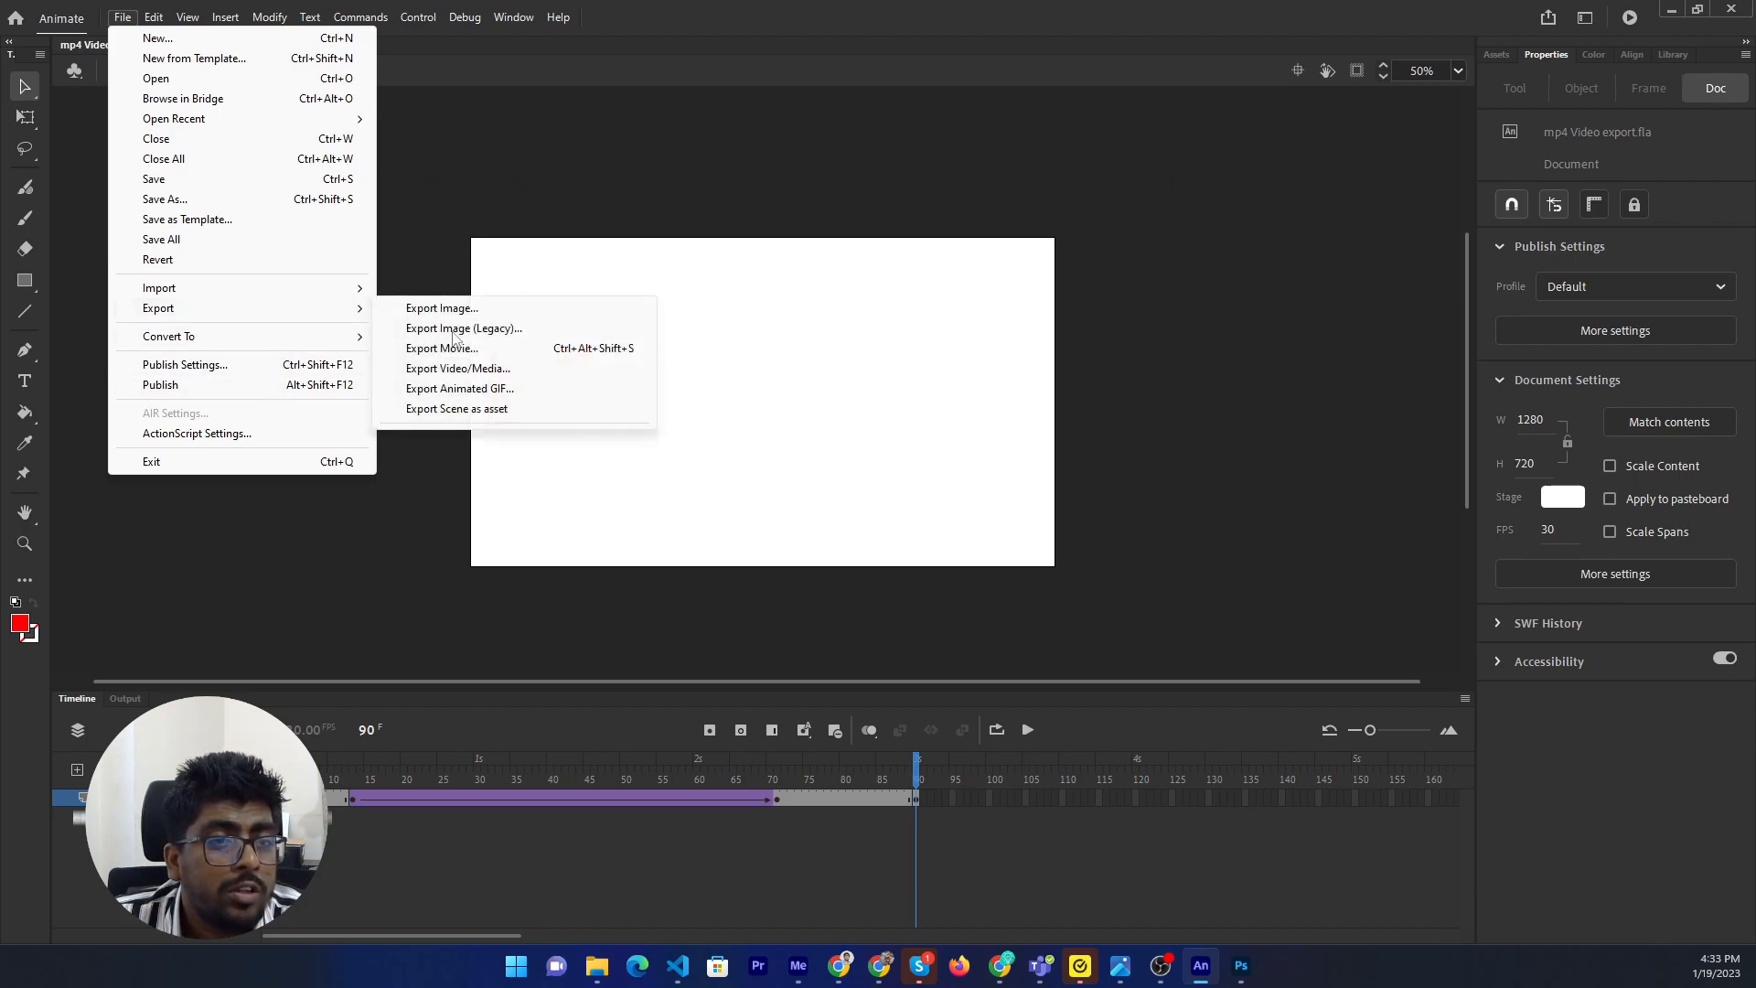
{"action": "left_click", "coordinate": [458, 368]}
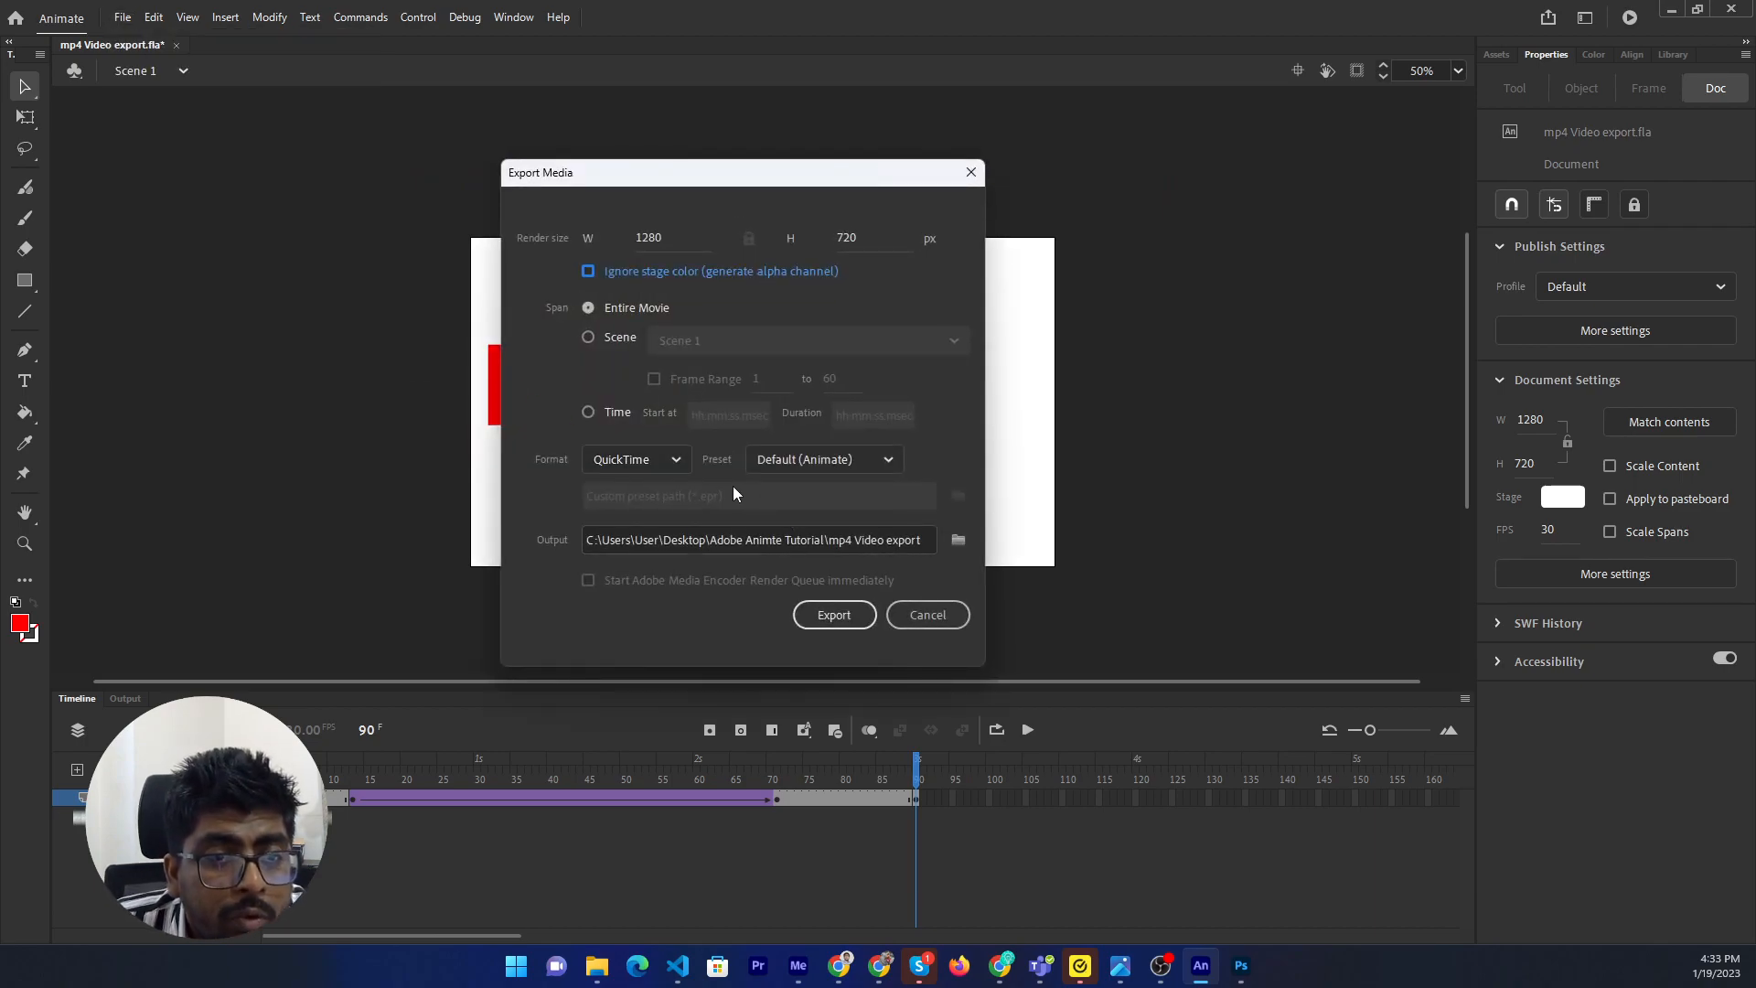
{"action": "left_click", "coordinate": [649, 460]}
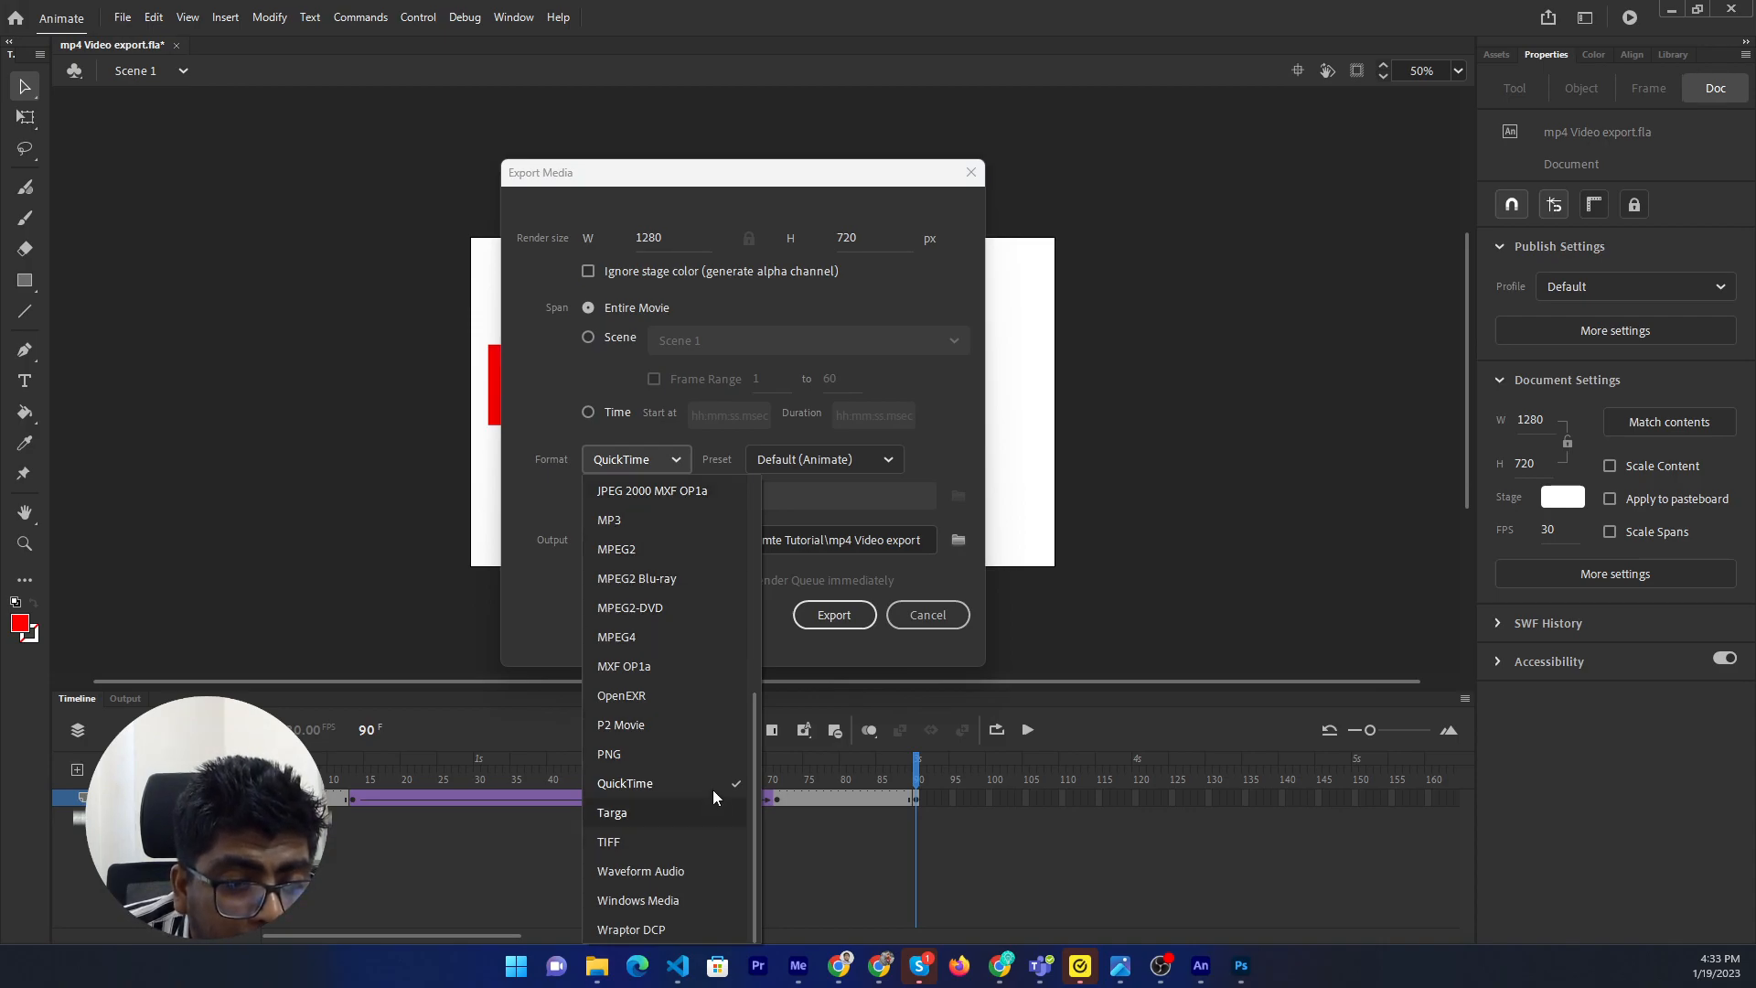
{"action": "scroll", "coordinate": [714, 718], "scroll_direction": "up", "scroll_amount": 5}
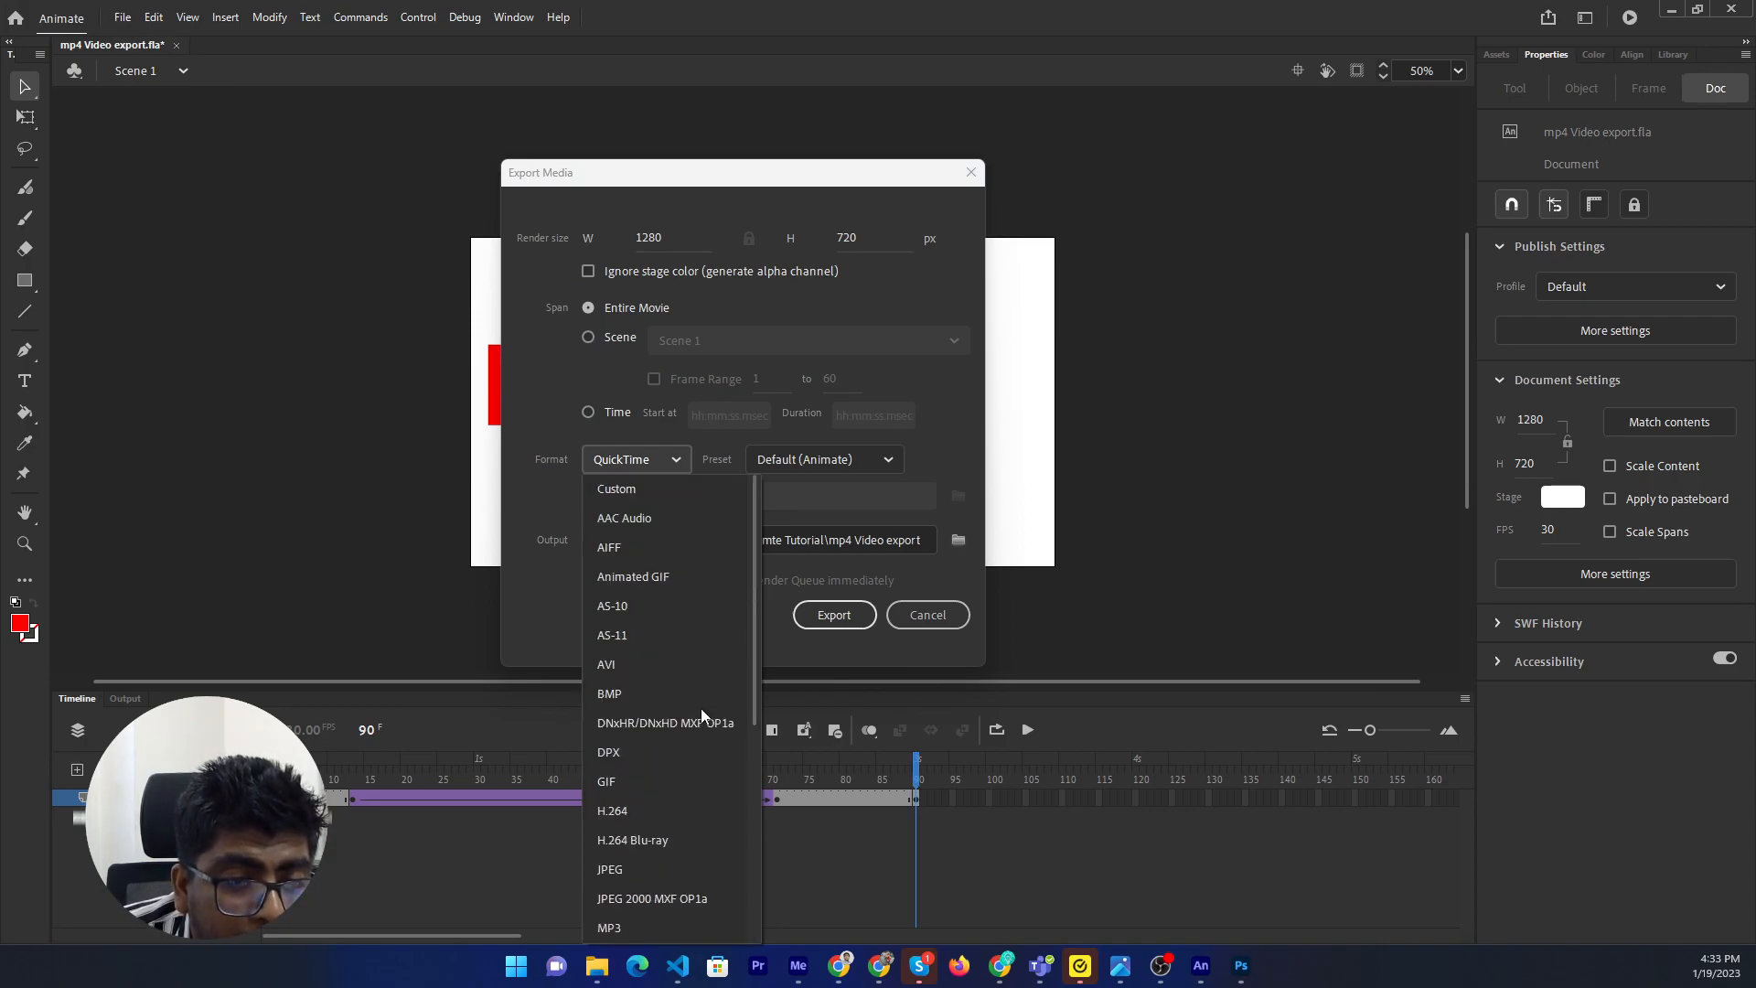
{"action": "left_click", "coordinate": [659, 814]}
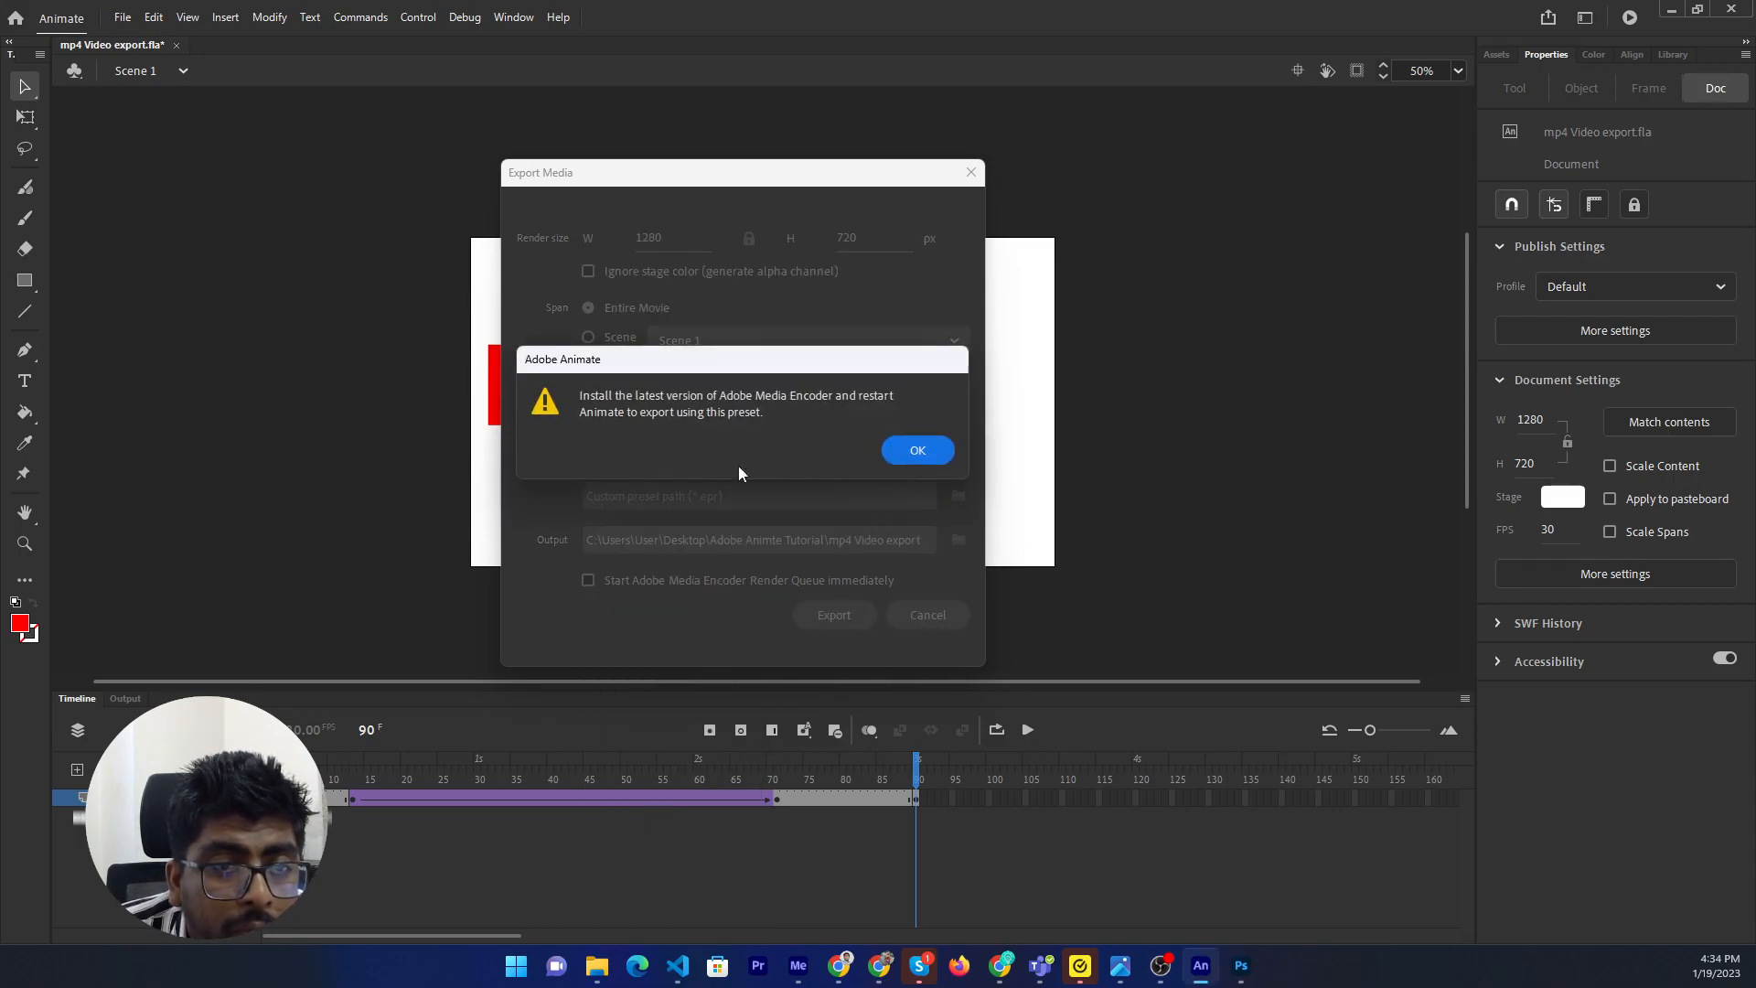
{"action": "left_click", "coordinate": [919, 450]}
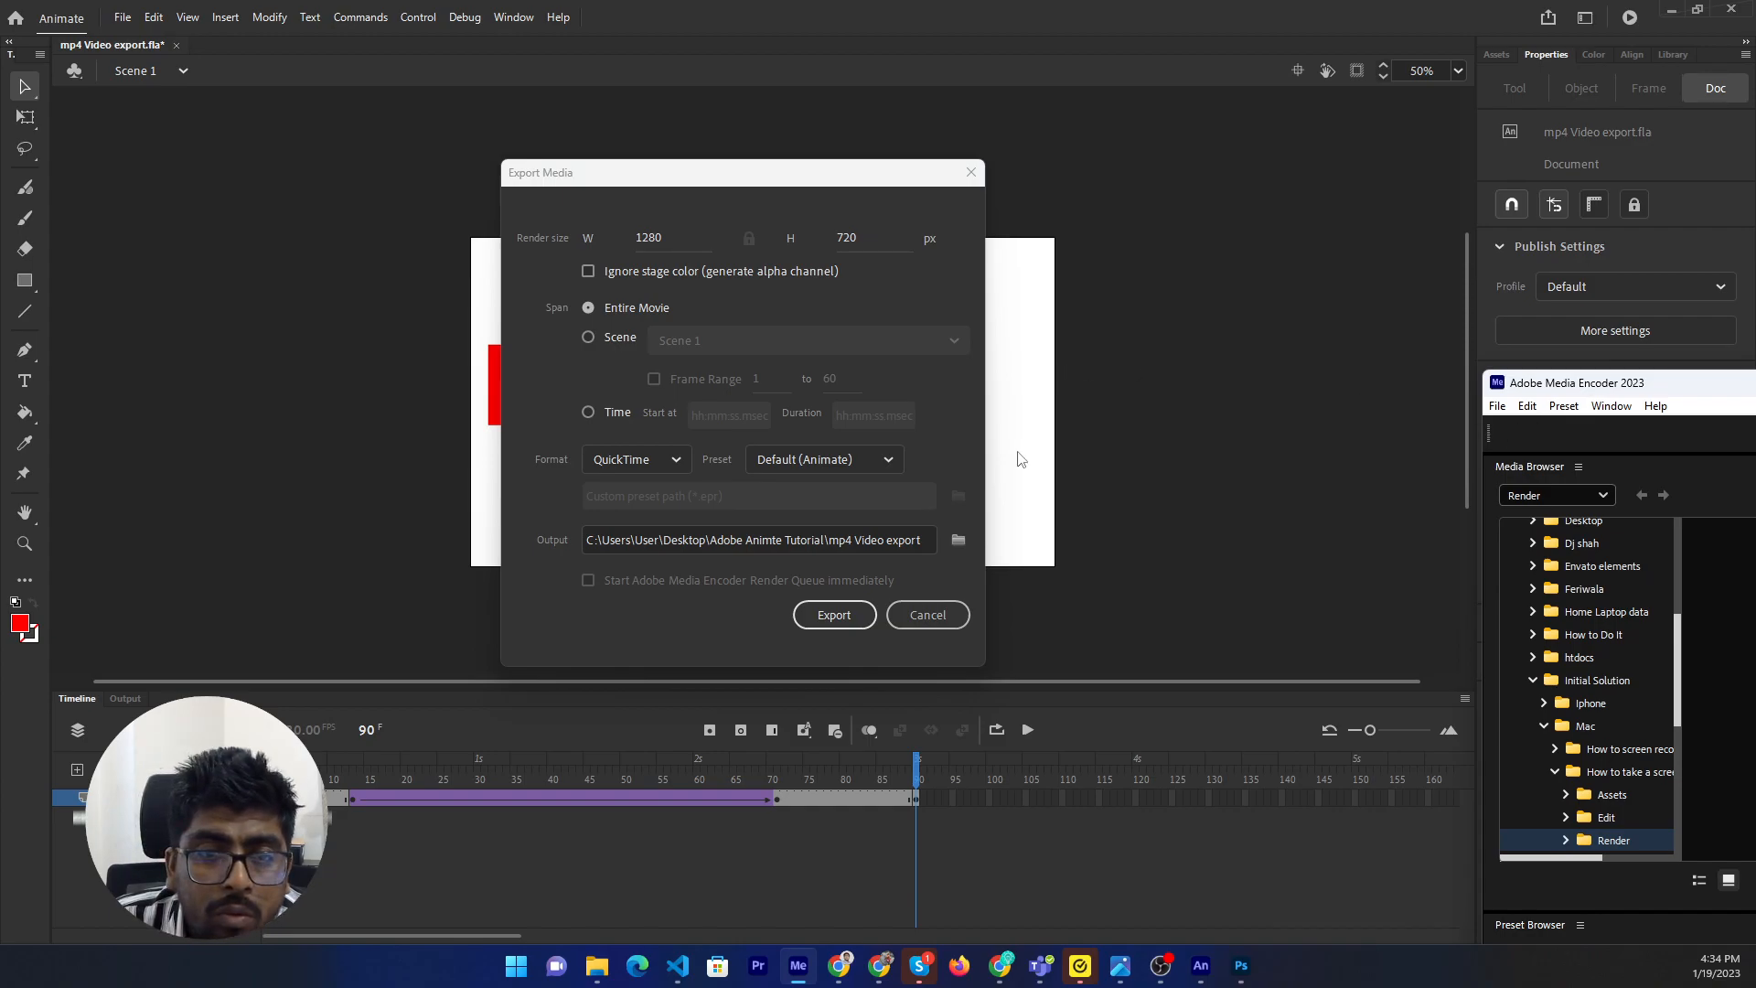
Try again to choose H.264 as the export format and dismiss the message.
{"action": "left_click", "coordinate": [635, 459]}
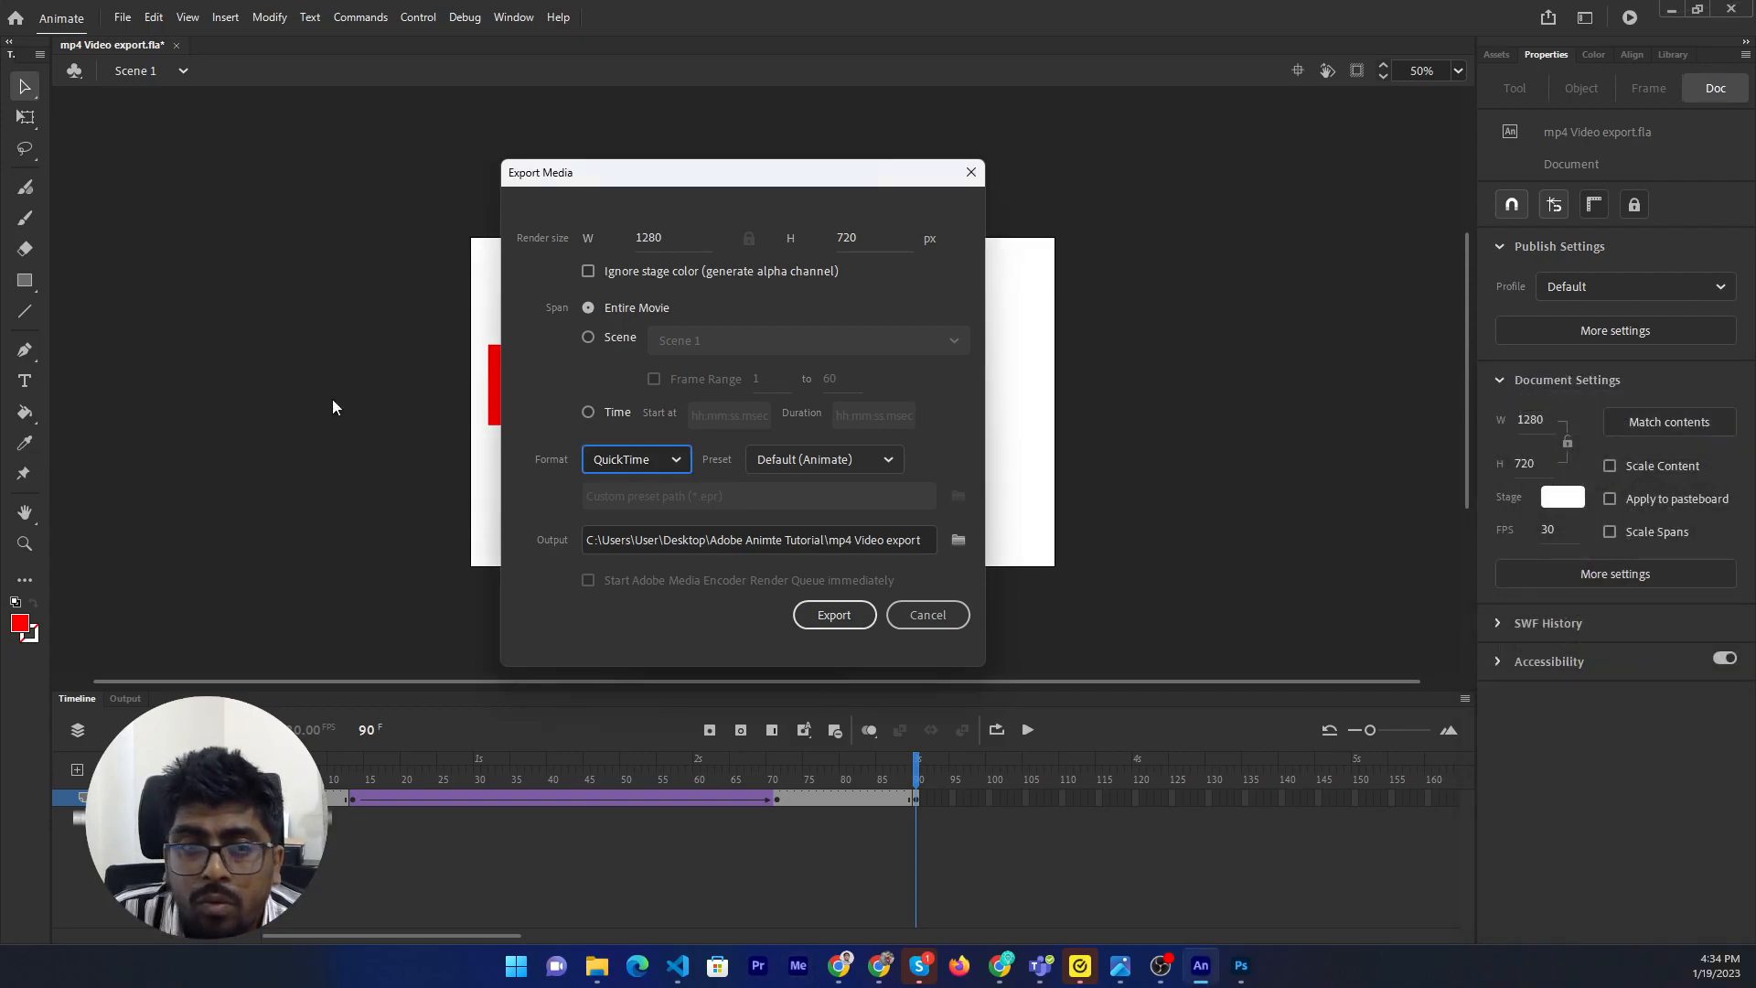
{"action": "left_click", "coordinate": [667, 459]}
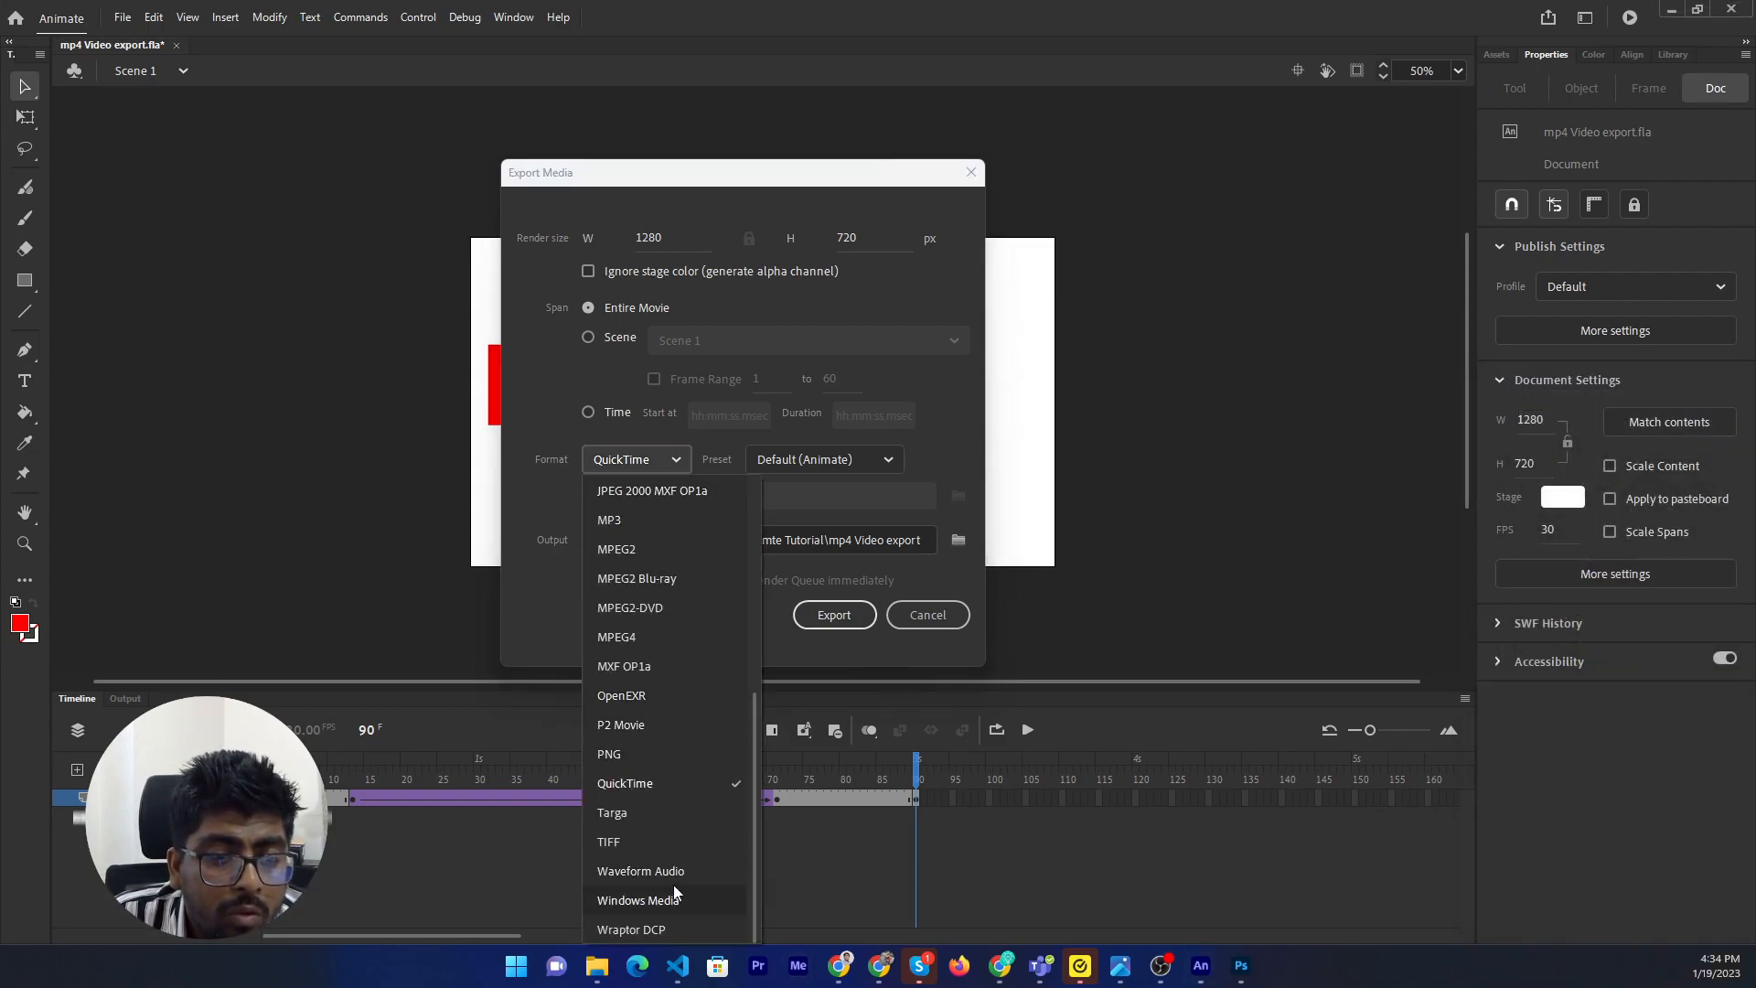
{"action": "scroll", "coordinate": [680, 713], "scroll_direction": "up", "scroll_amount": 5}
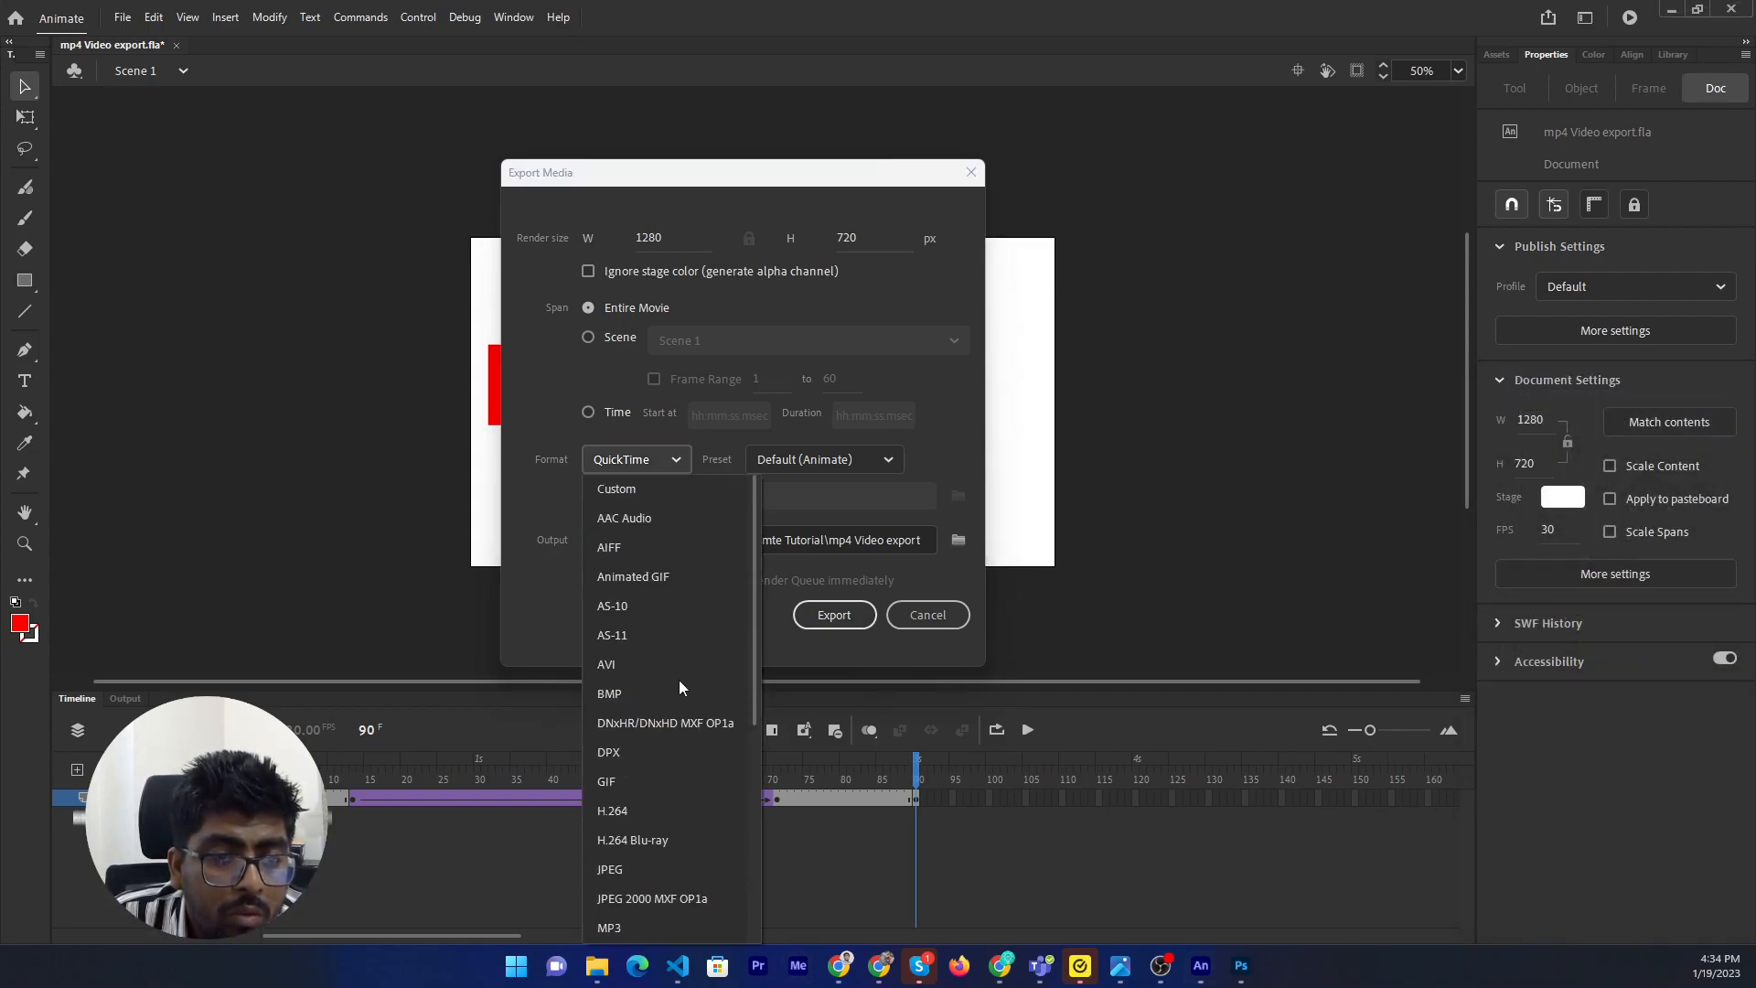
{"action": "left_click", "coordinate": [671, 808]}
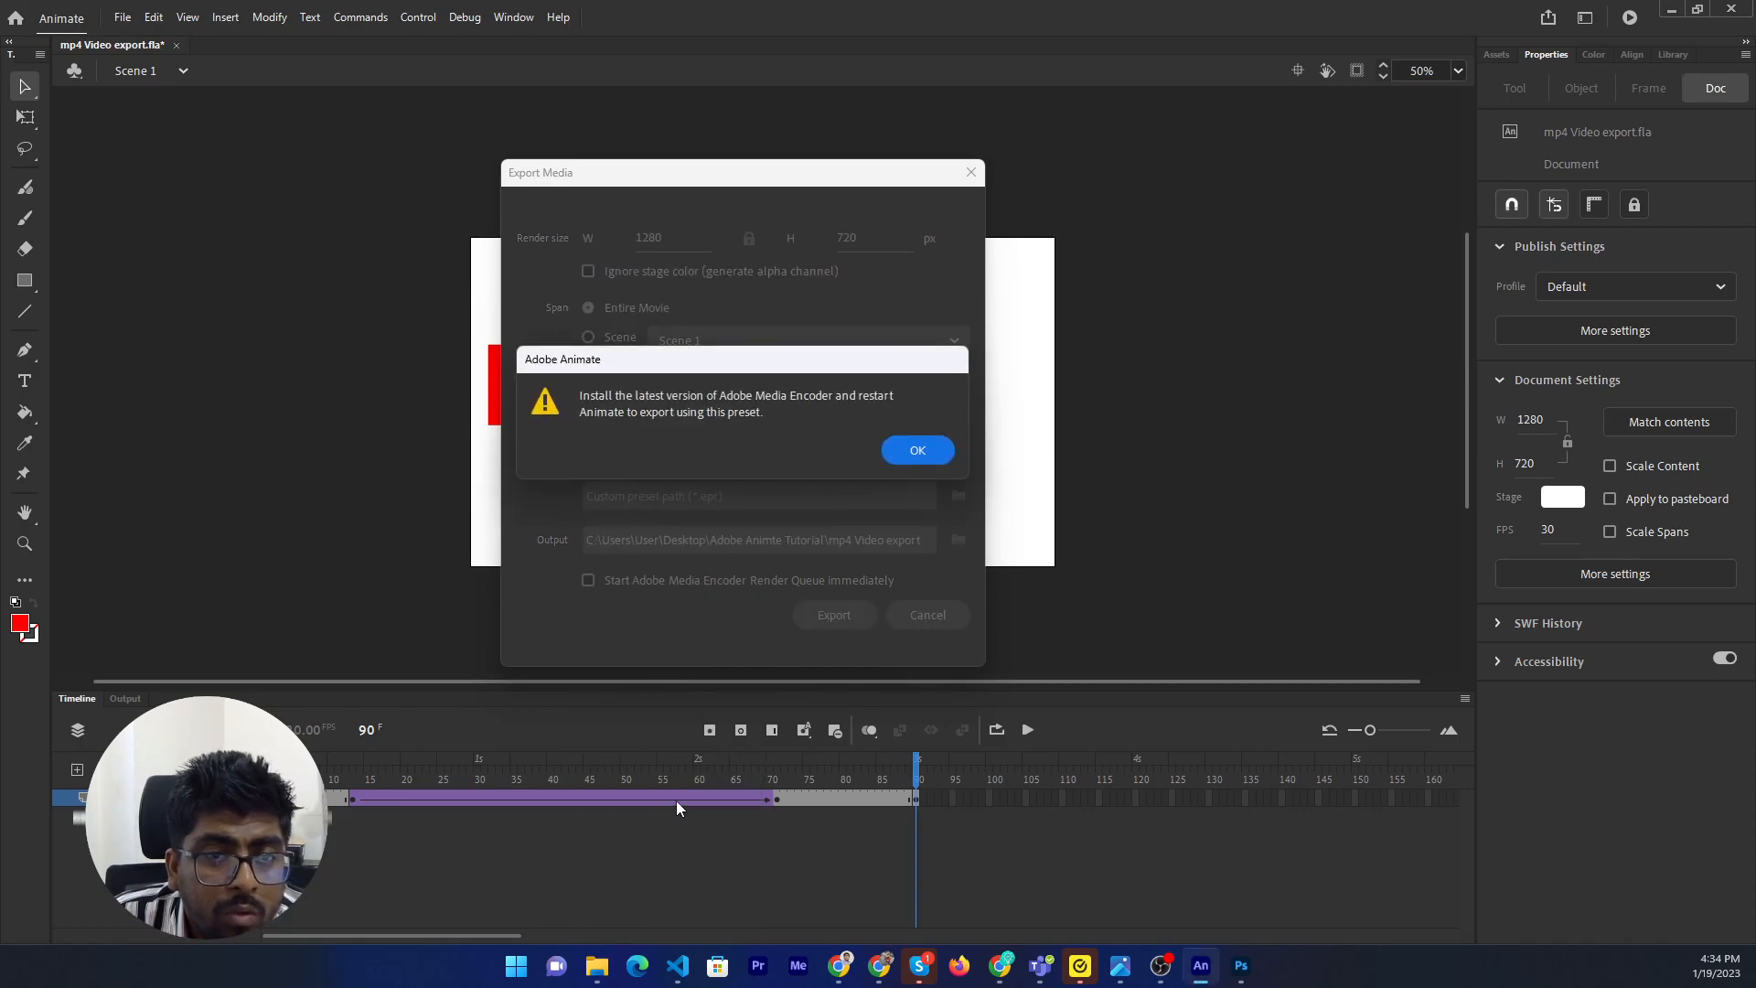
{"action": "left_click", "coordinate": [917, 450]}
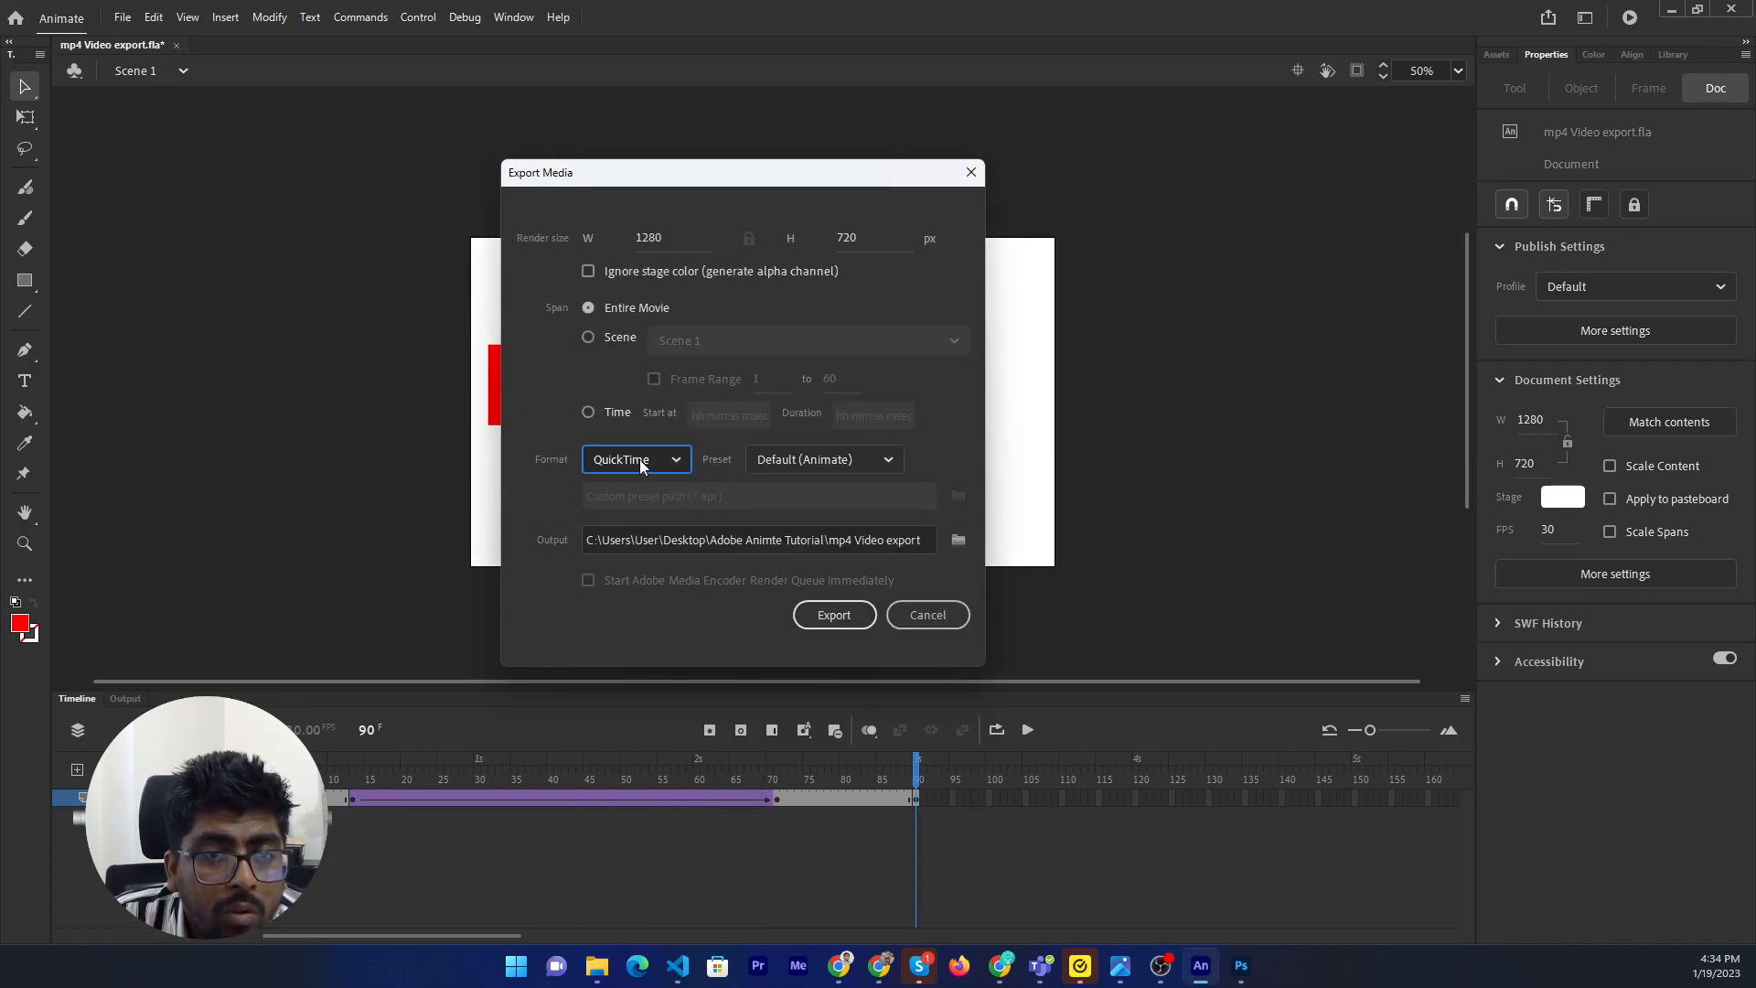
Set the export span to Scene 1 and try to change the format to H.264 Blu-ray.
{"action": "left_click", "coordinate": [607, 342]}
{"action": "left_click", "coordinate": [785, 344]}
{"action": "left_click", "coordinate": [788, 342]}
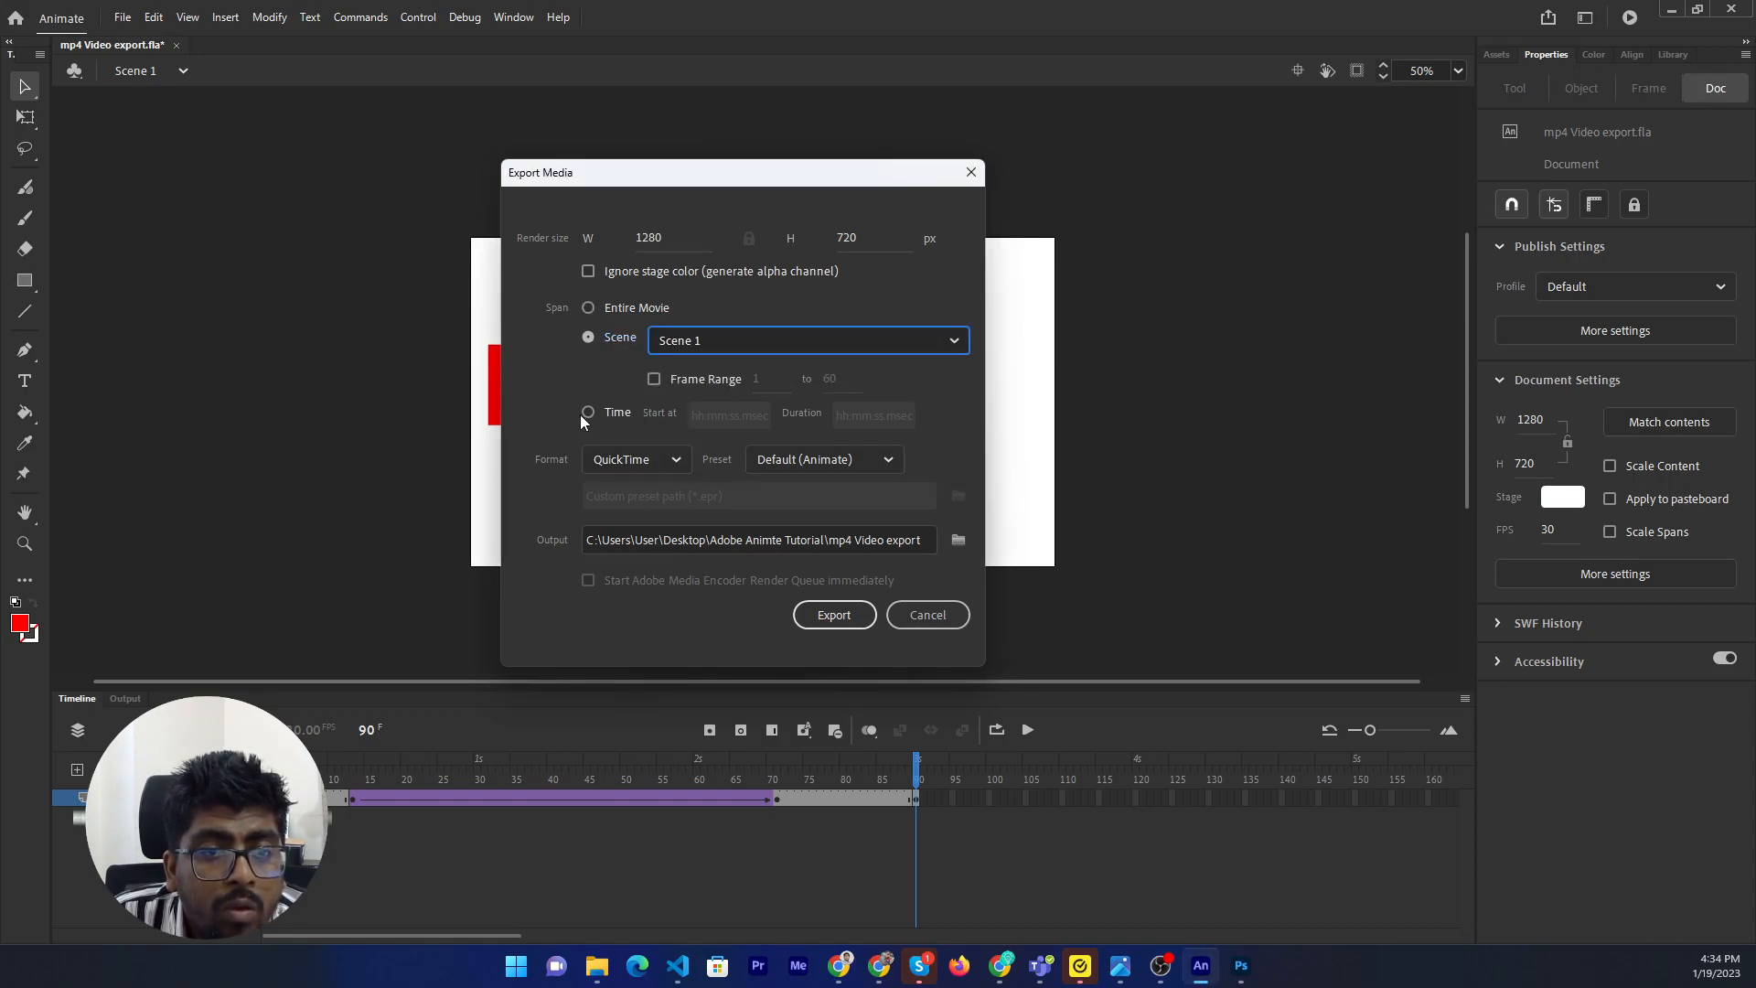
{"action": "left_click", "coordinate": [673, 462]}
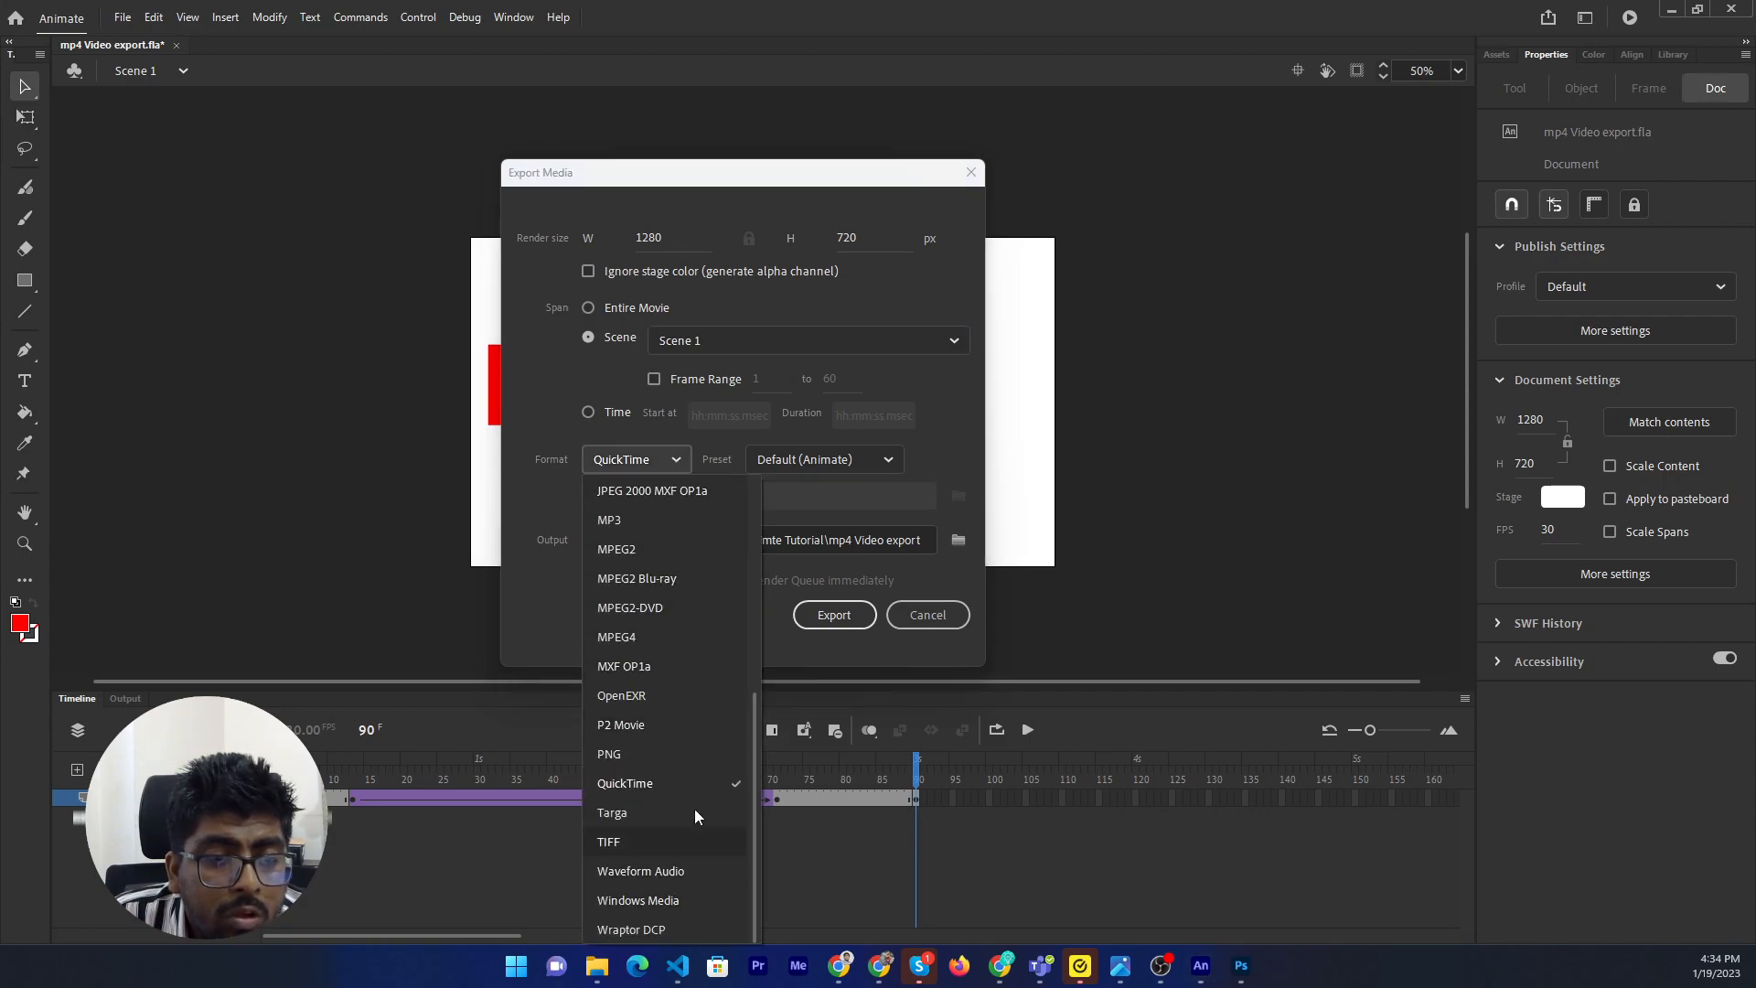
{"action": "scroll", "coordinate": [697, 673], "scroll_direction": "up", "scroll_amount": 5}
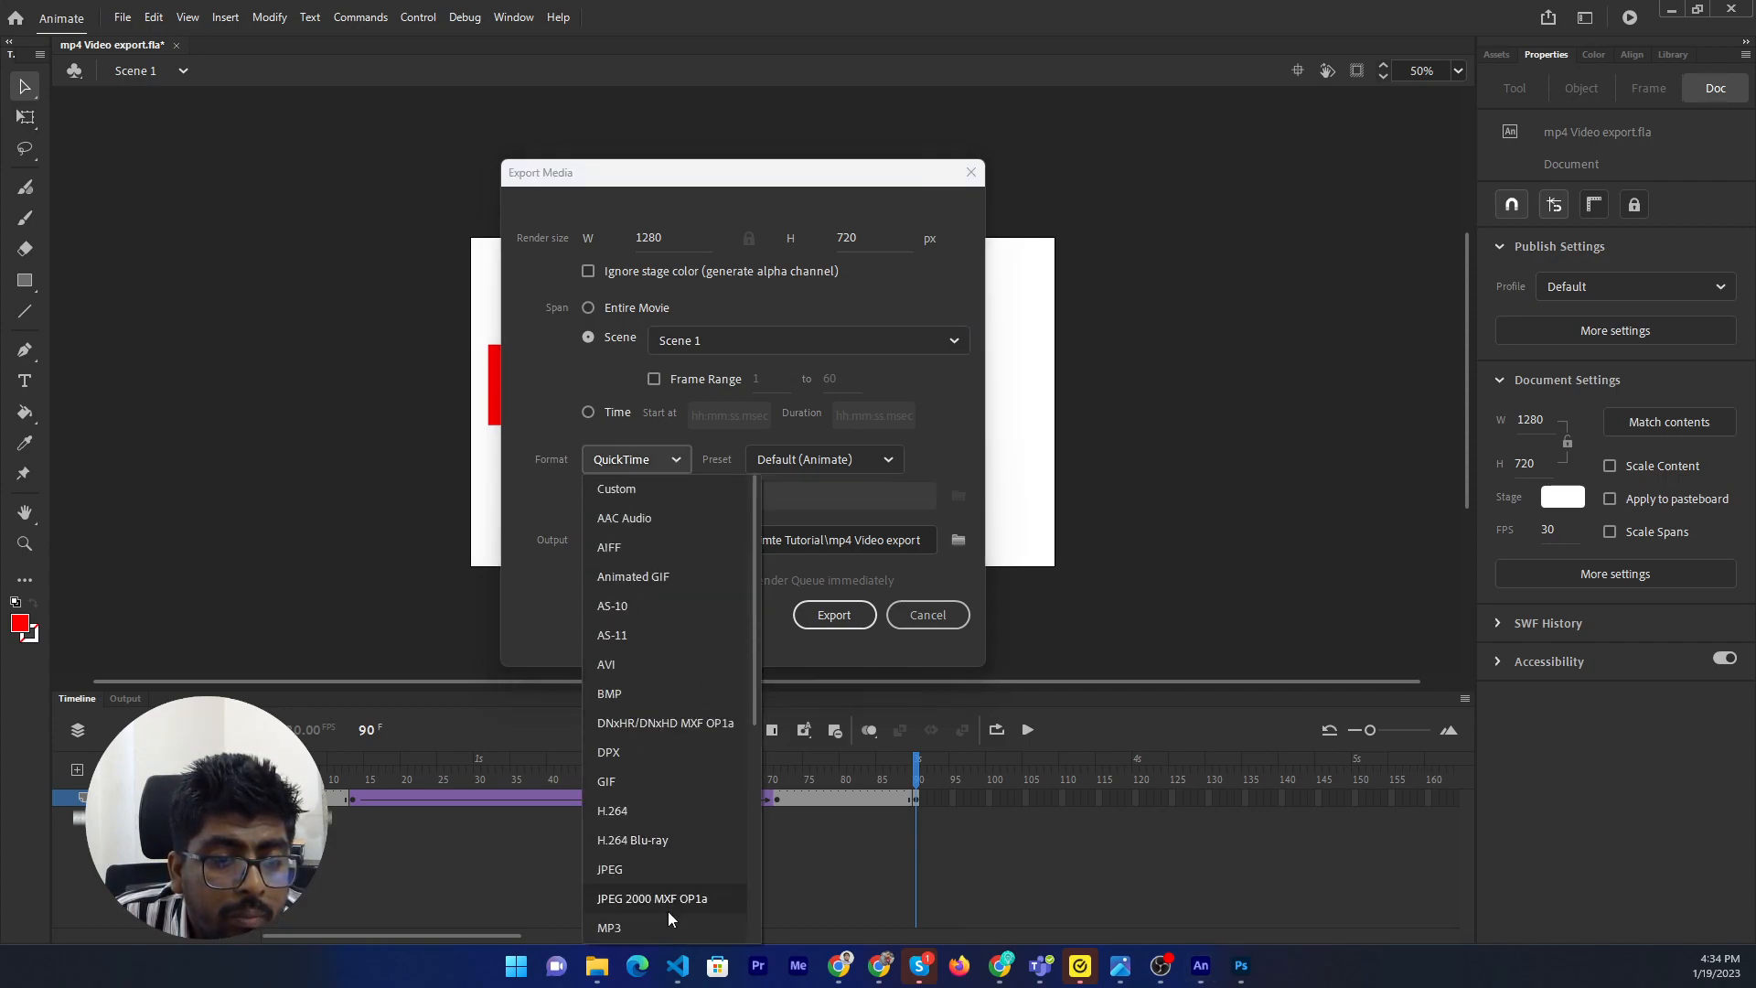
{"action": "left_click", "coordinate": [668, 847]}
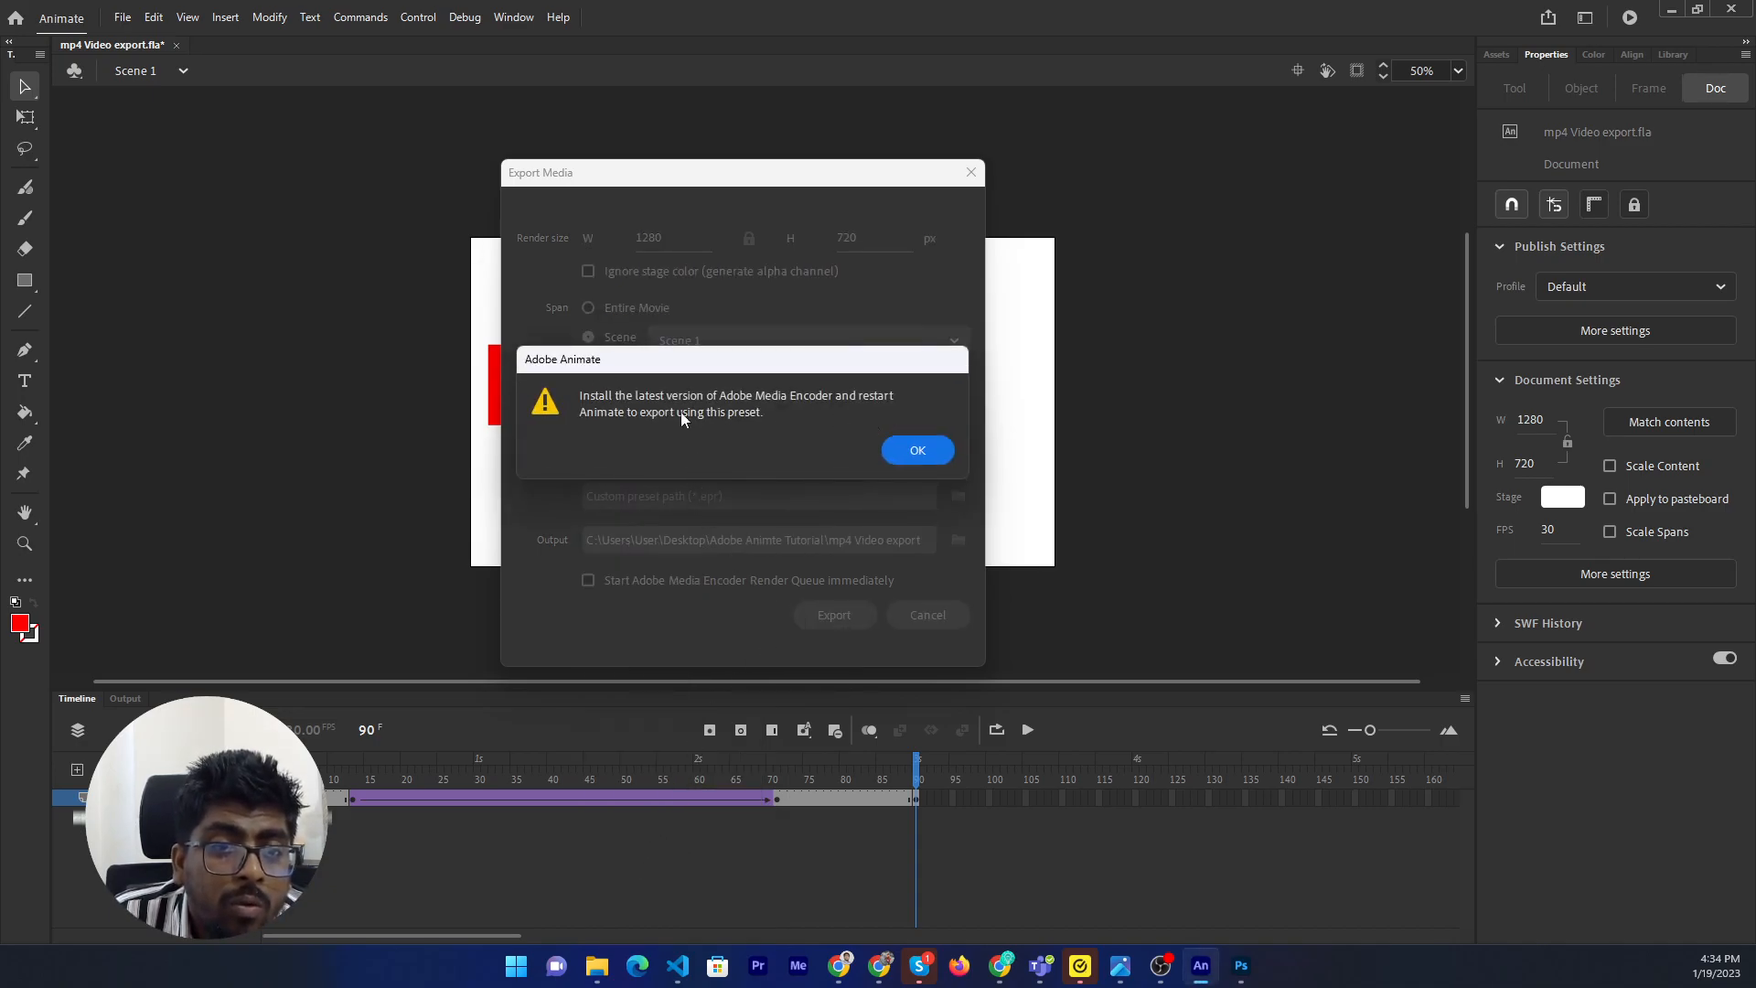
{"action": "left_click", "coordinate": [917, 450]}
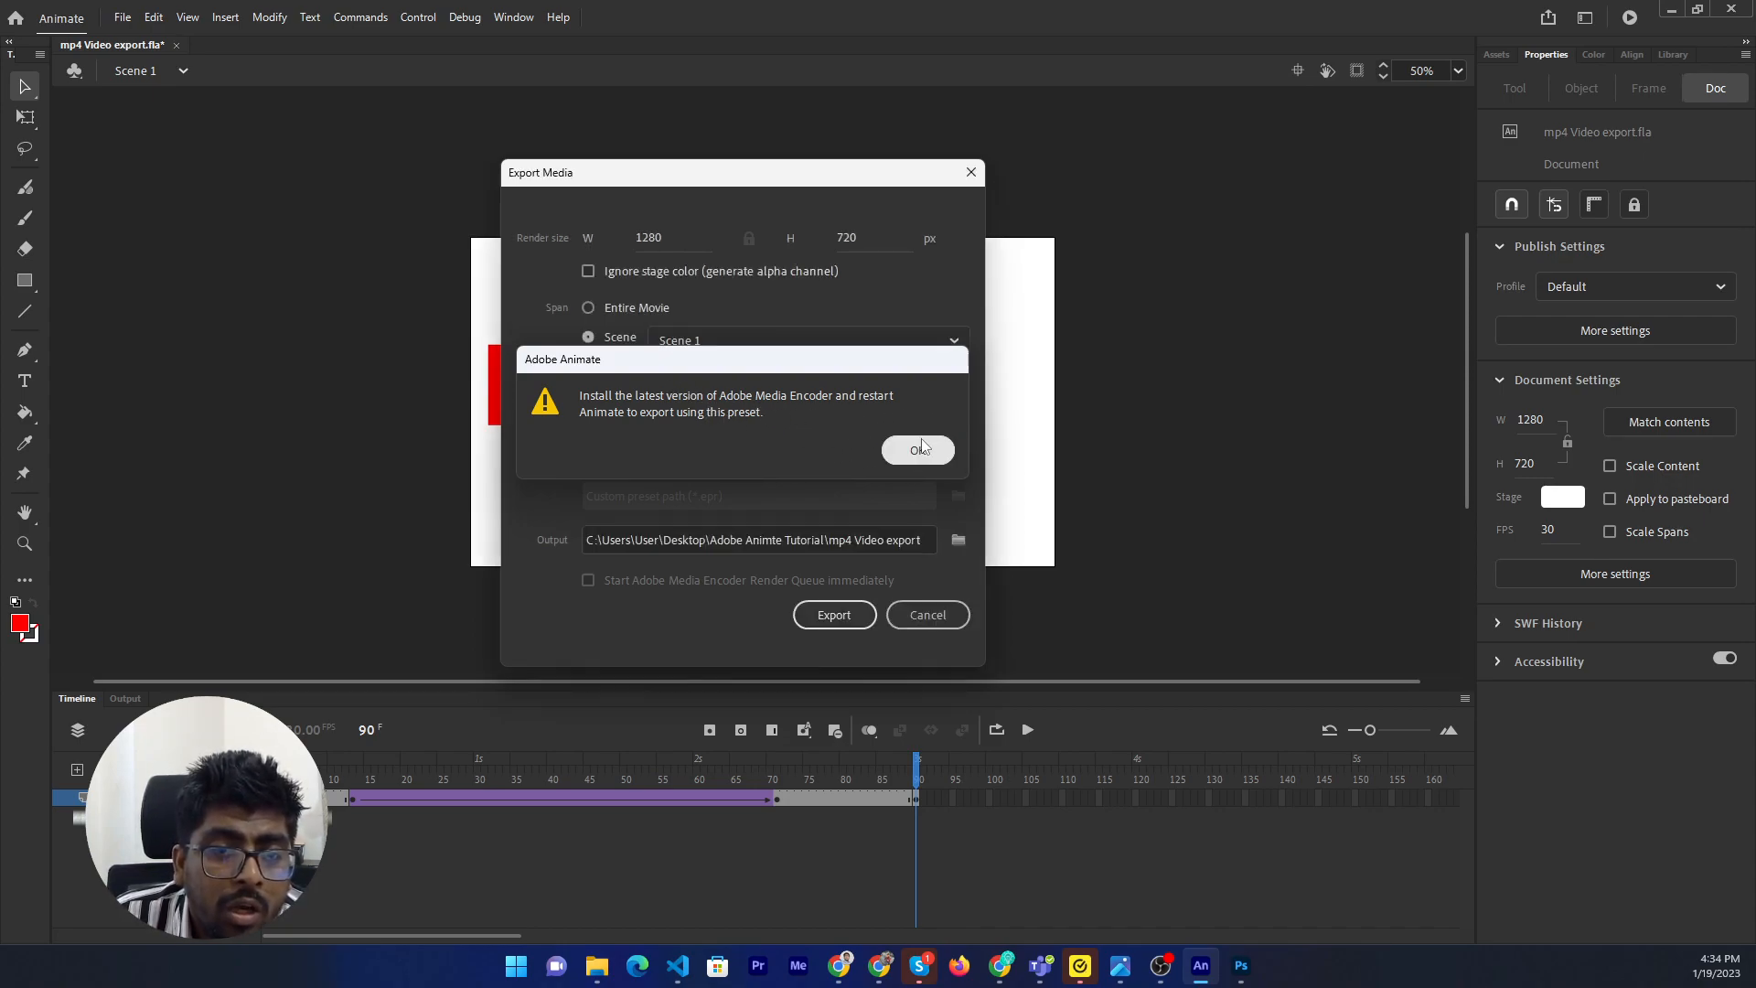
{"action": "left_click", "coordinate": [917, 450]}
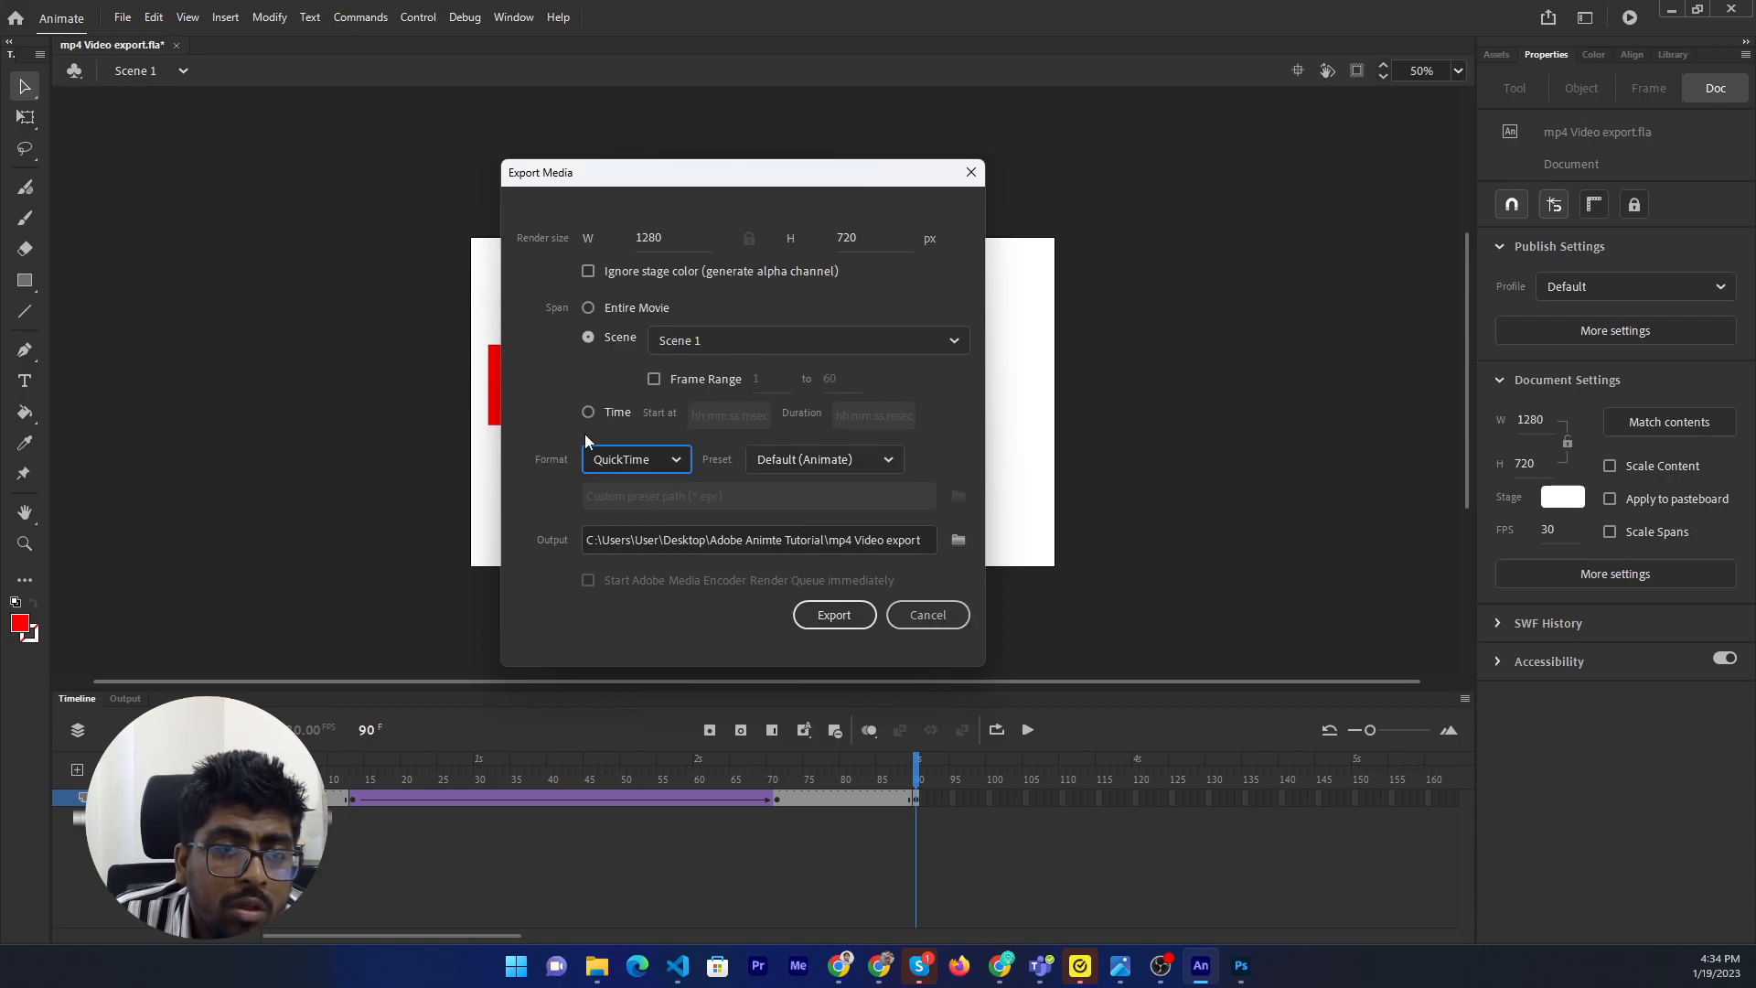
Try the Wraptor DCP and Windows Media export formats, and cancel the media export.
{"action": "left_click", "coordinate": [666, 458]}
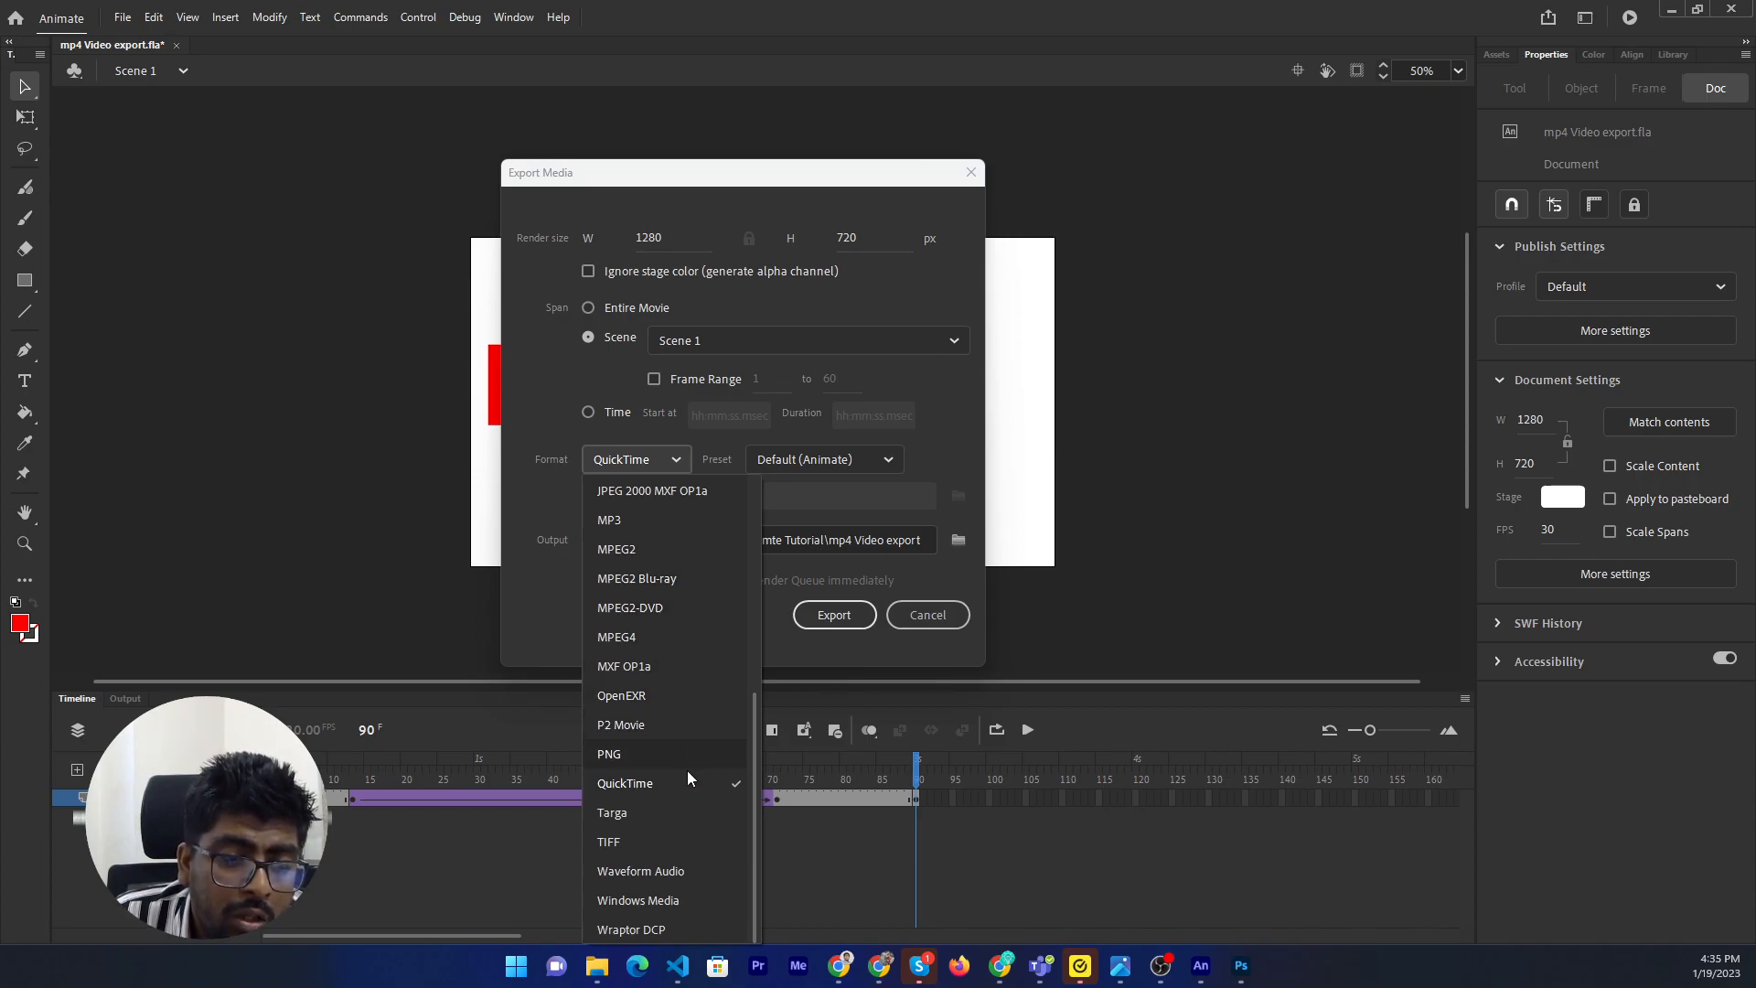
{"action": "left_click", "coordinate": [667, 929]}
{"action": "left_click", "coordinate": [913, 448]}
{"action": "left_click", "coordinate": [677, 460]}
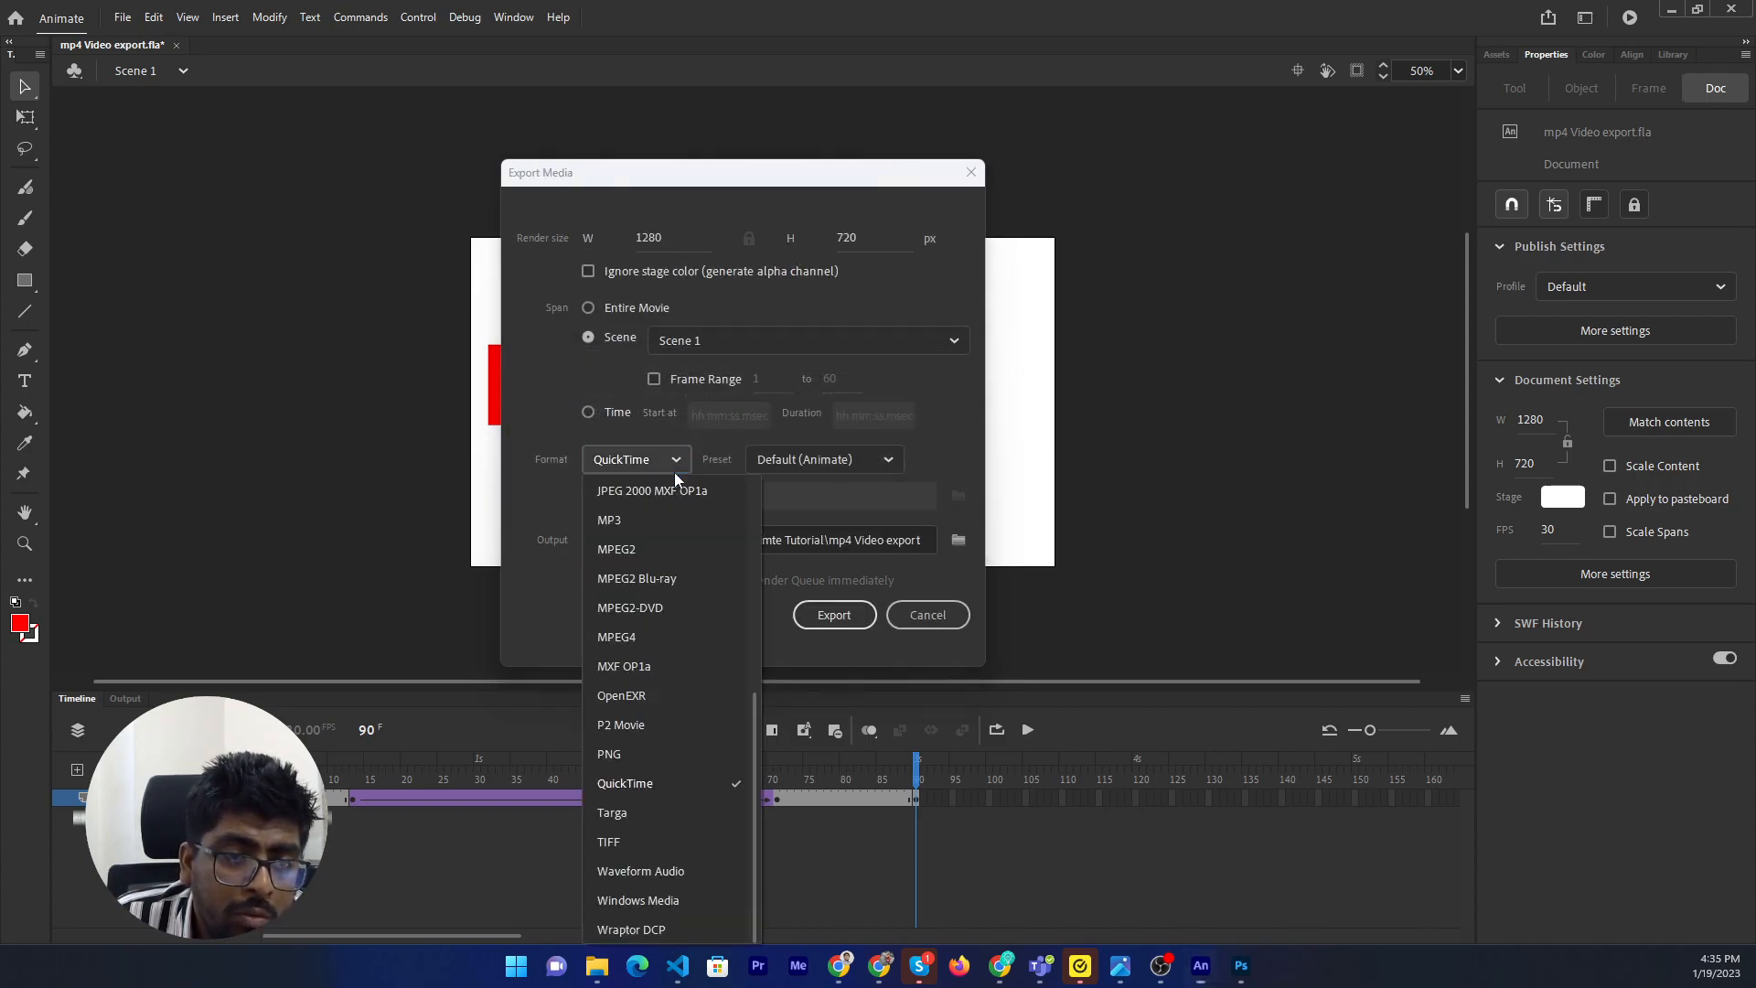
{"action": "left_click", "coordinate": [689, 902]}
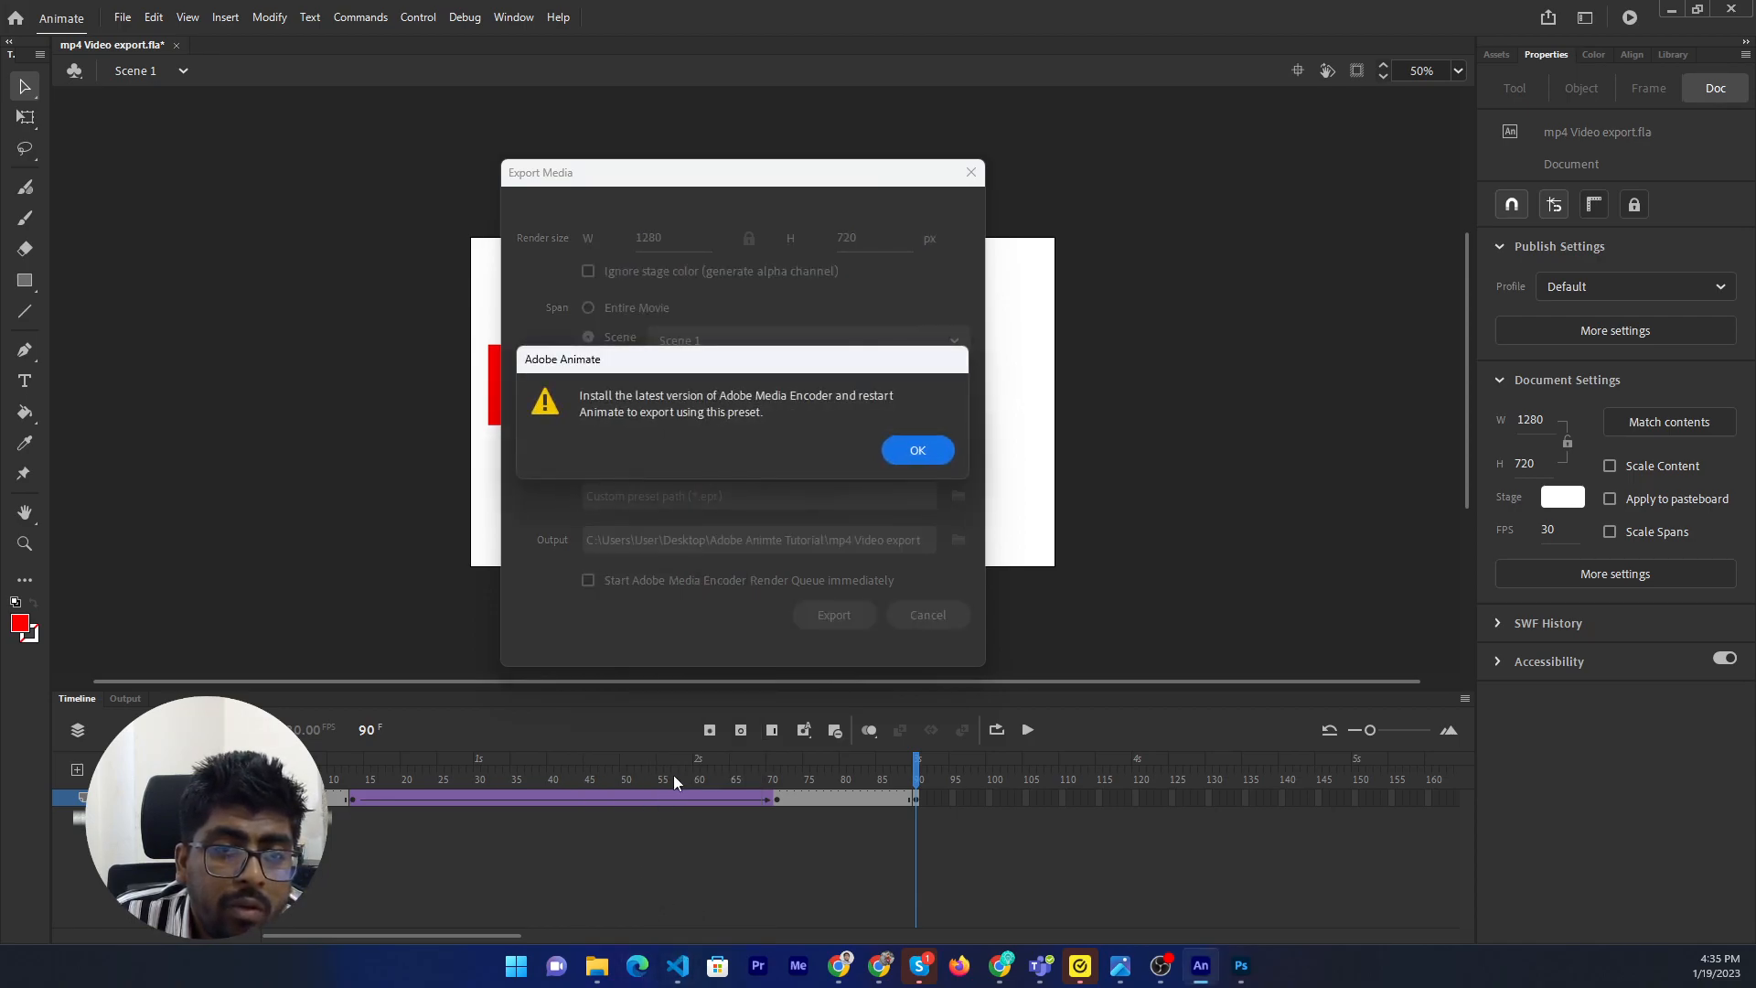
{"action": "left_click", "coordinate": [897, 459]}
{"action": "left_click", "coordinate": [936, 611]}
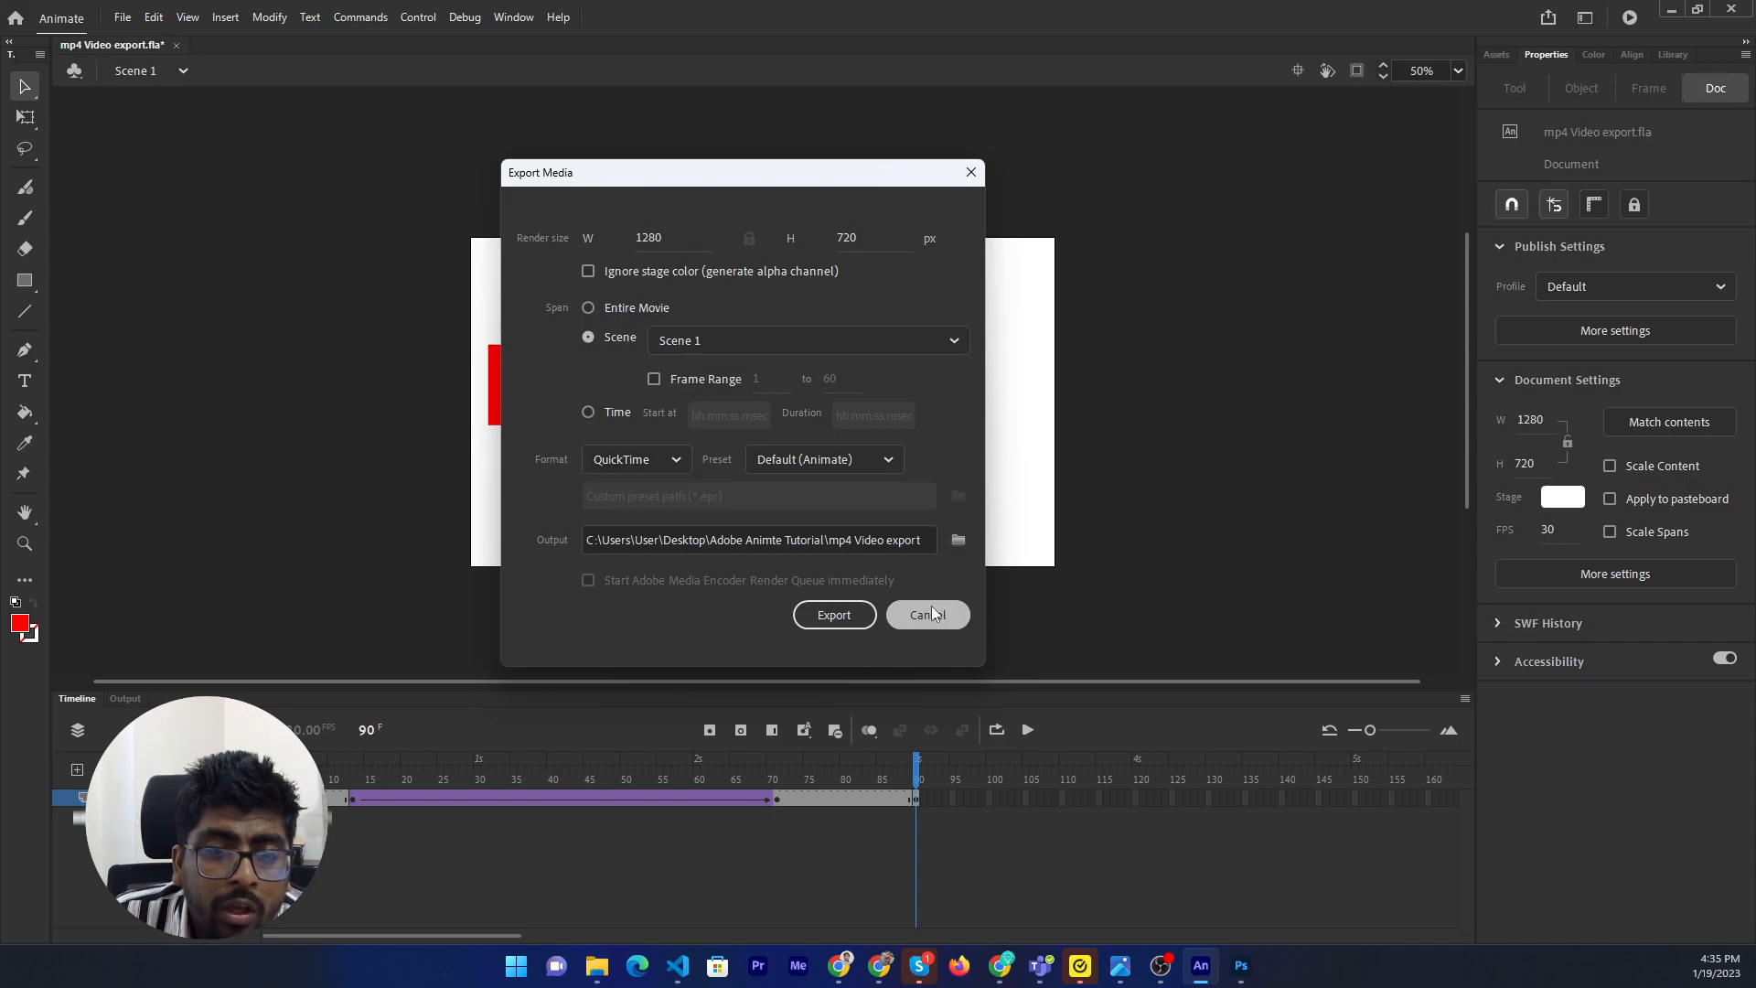